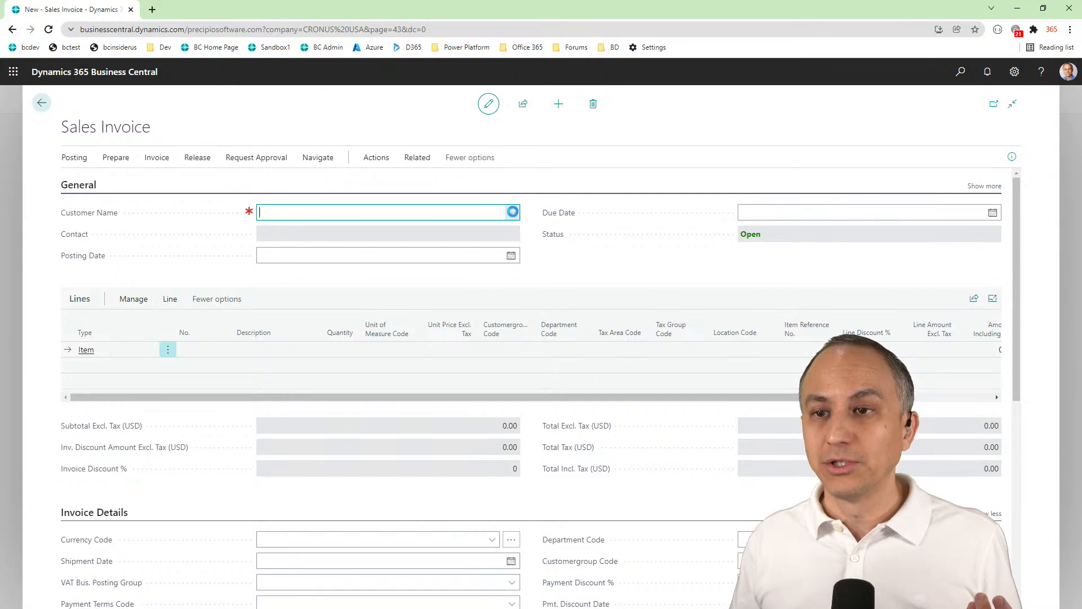
Fill in the new sales invoice for customer Alpine Ski House with a line for item 1900-S, PARIS Guest Chair, black
{"action": "left_click", "coordinate": [512, 211]}
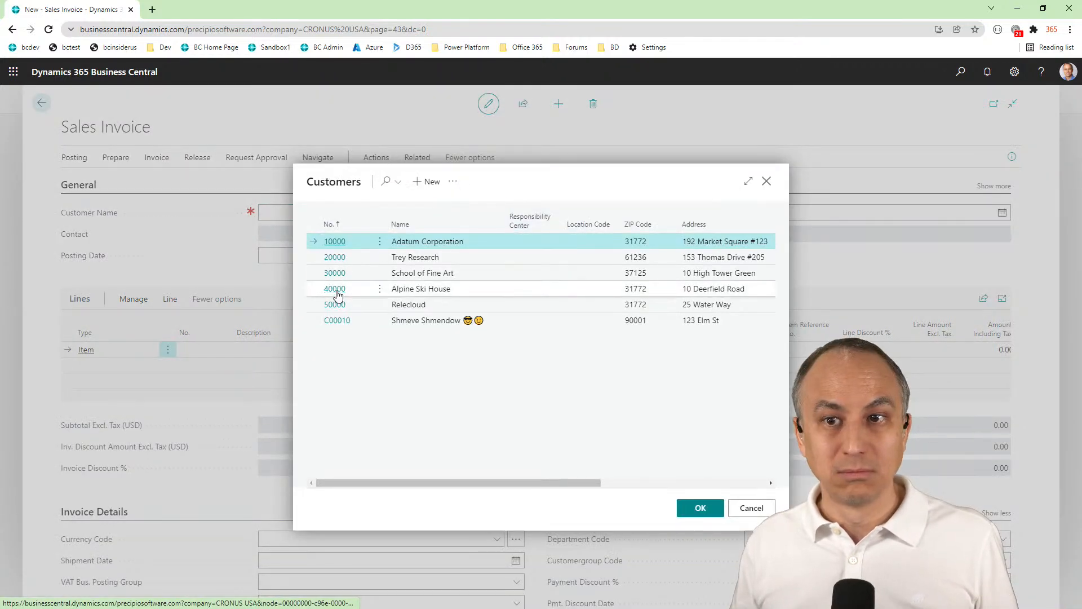
{"action": "left_click", "coordinate": [336, 292]}
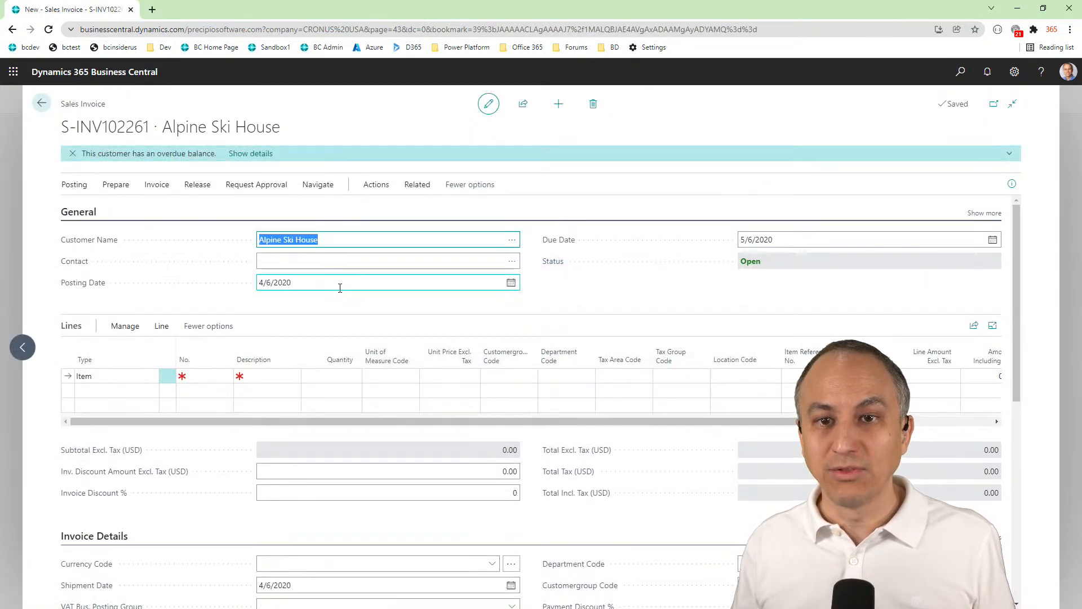
{"action": "key", "text": "Tab"}
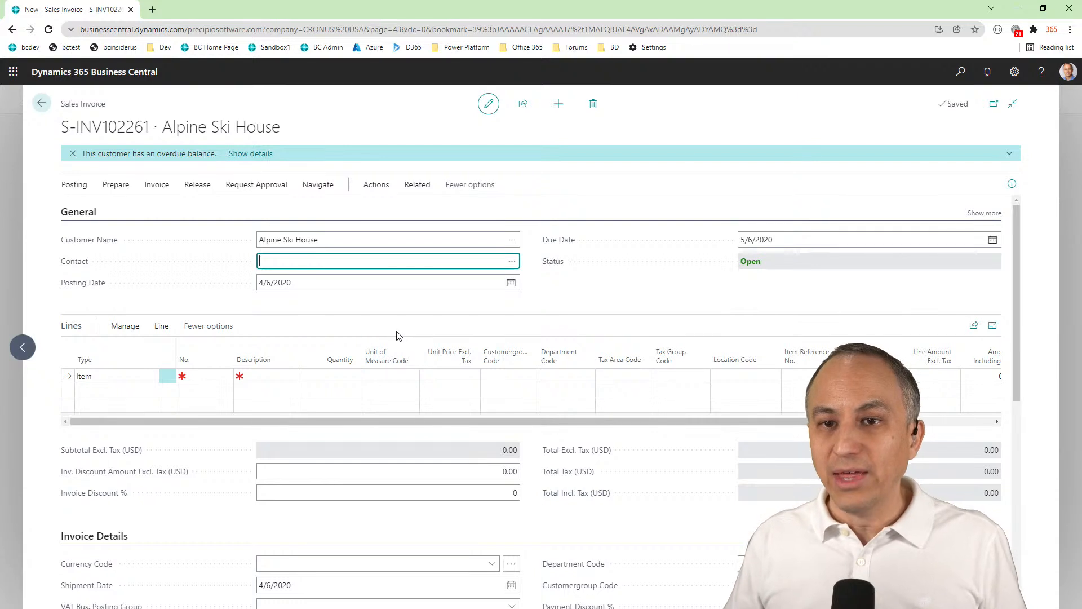
{"action": "left_click", "coordinate": [209, 377]}
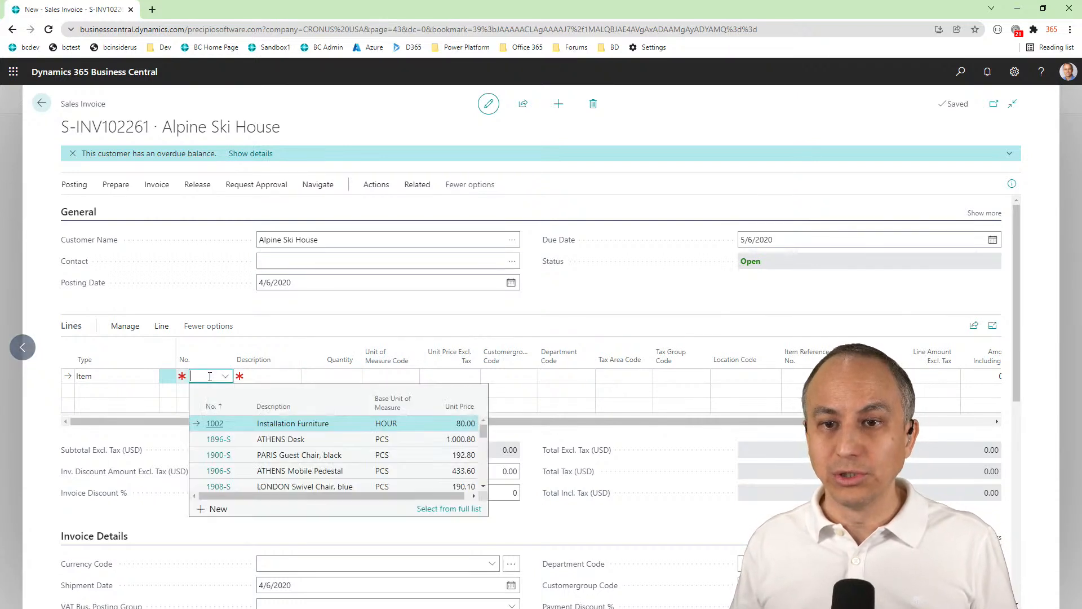
{"action": "left_click", "coordinate": [221, 458]}
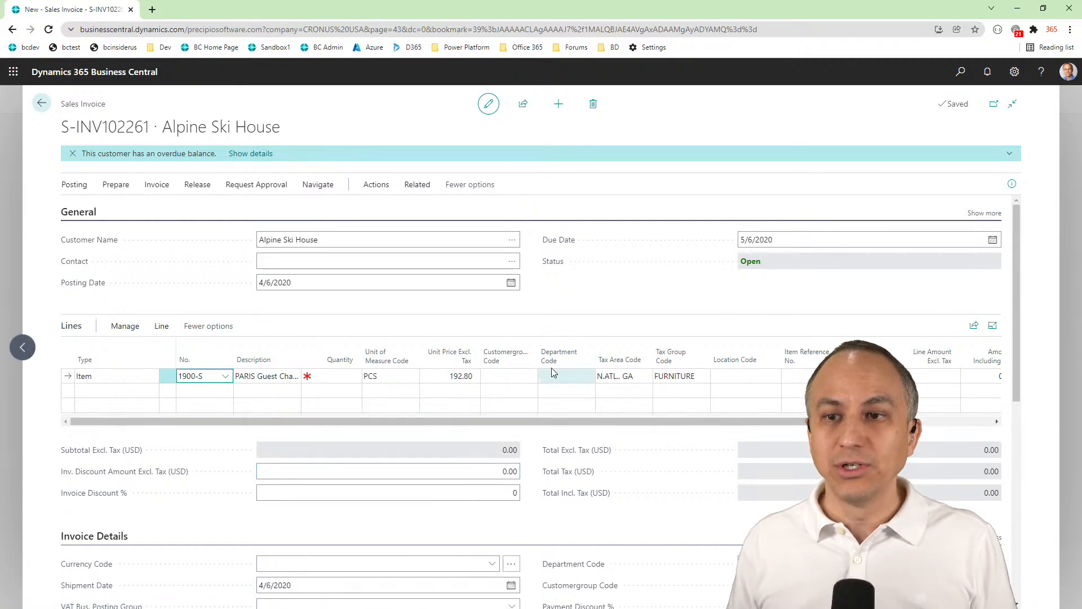
{"action": "key", "text": "ctrl+plus"}
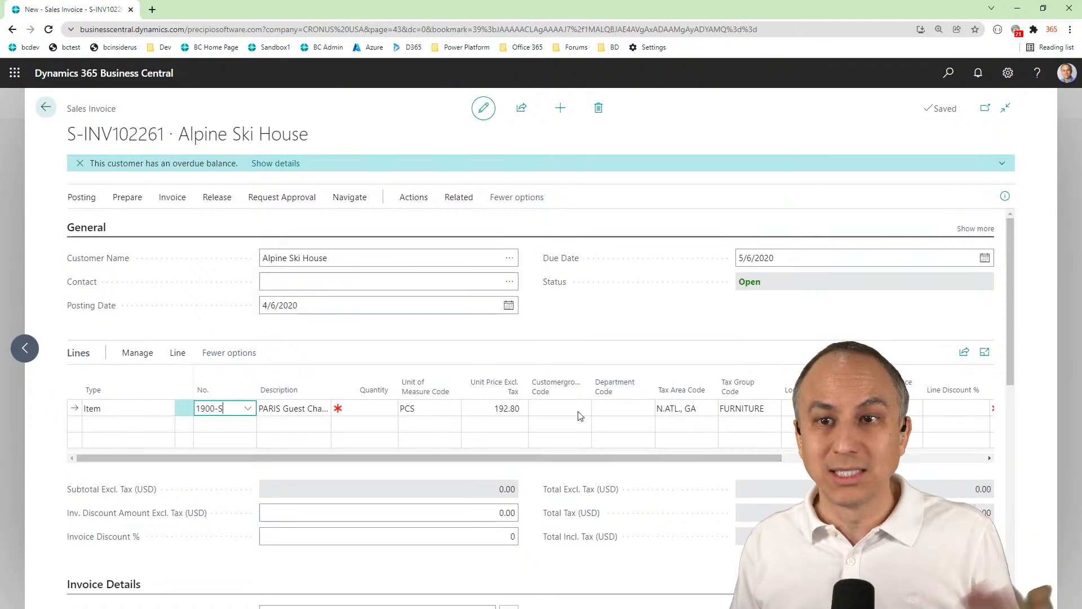
Delete the draft Alpine Ski House sales invoice that has no dimension codes on its line
{"action": "left_click", "coordinate": [599, 108]}
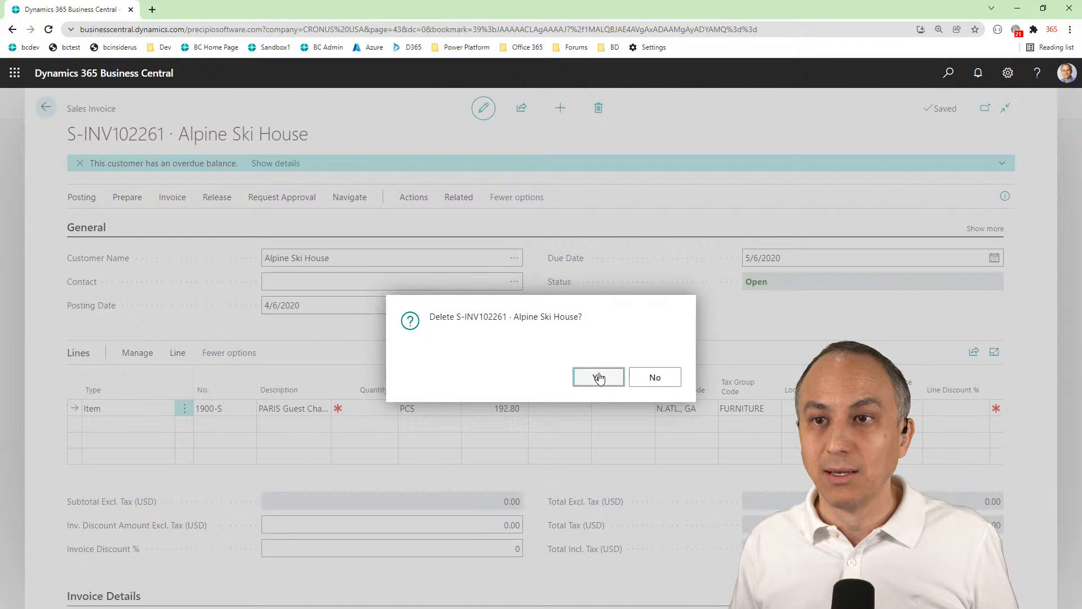
{"action": "left_click", "coordinate": [599, 377]}
Find the Items list and open the item card of 1900-S, PARIS Guest Chair, black
{"action": "left_click", "coordinate": [949, 74]}
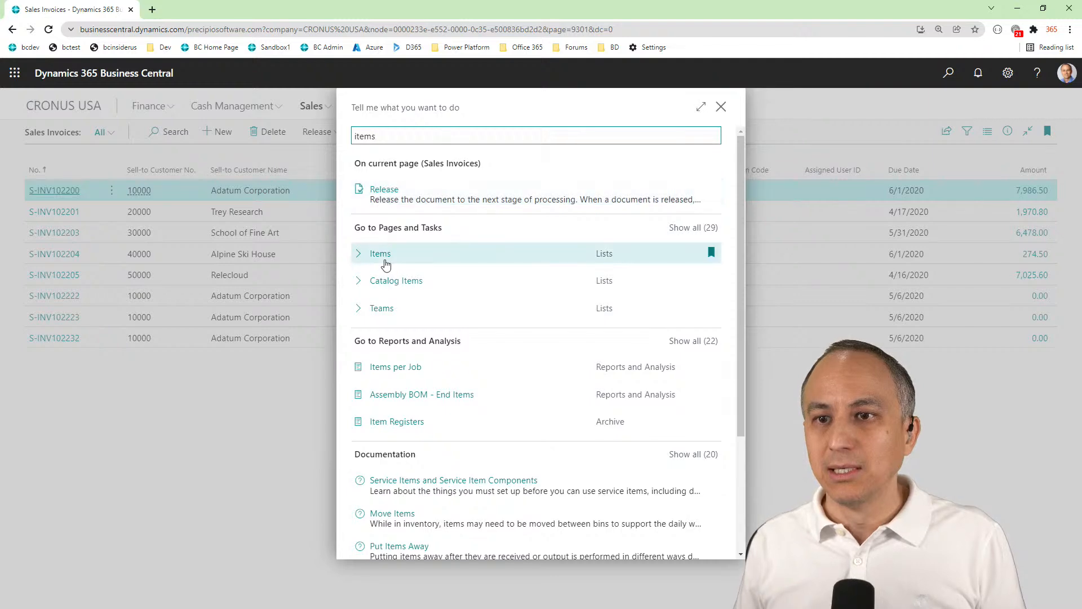
{"action": "left_click", "coordinate": [380, 258]}
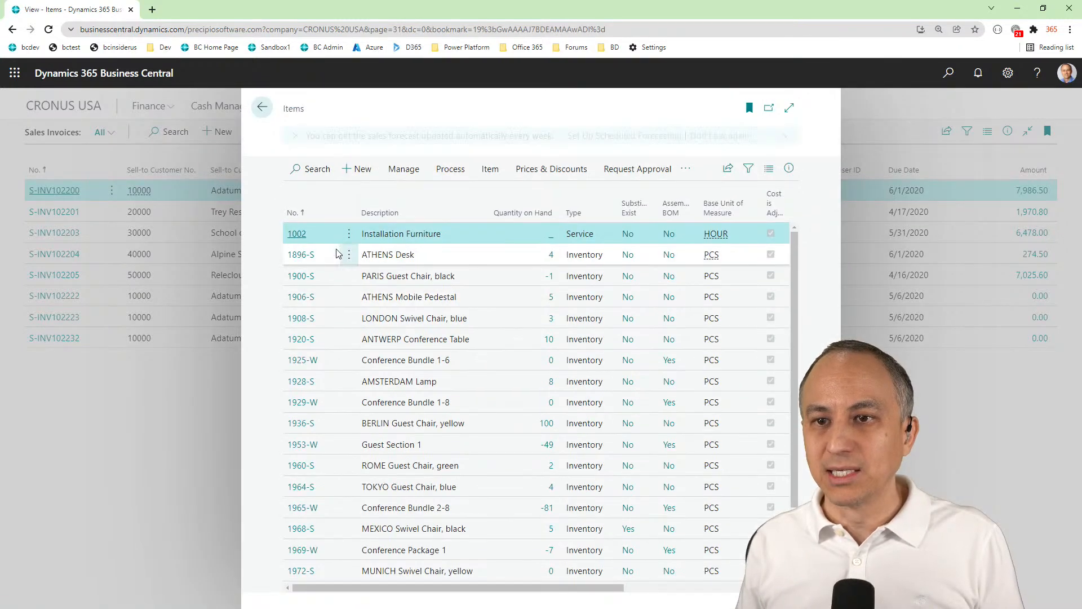
{"action": "left_click", "coordinate": [299, 277]}
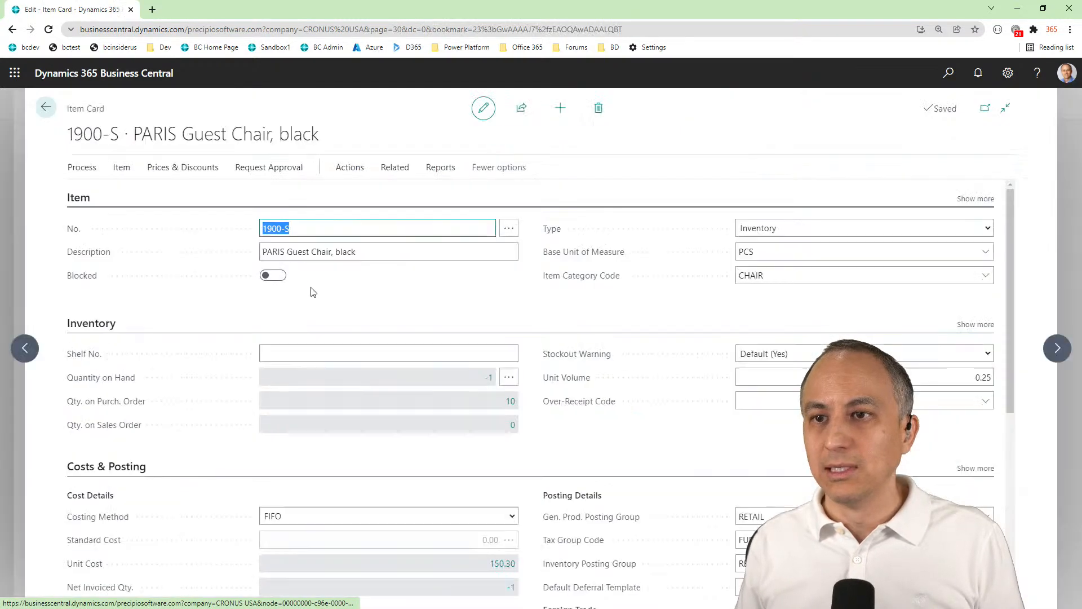
{"action": "scroll", "coordinate": [413, 338], "scroll_direction": "down", "scroll_amount": 5}
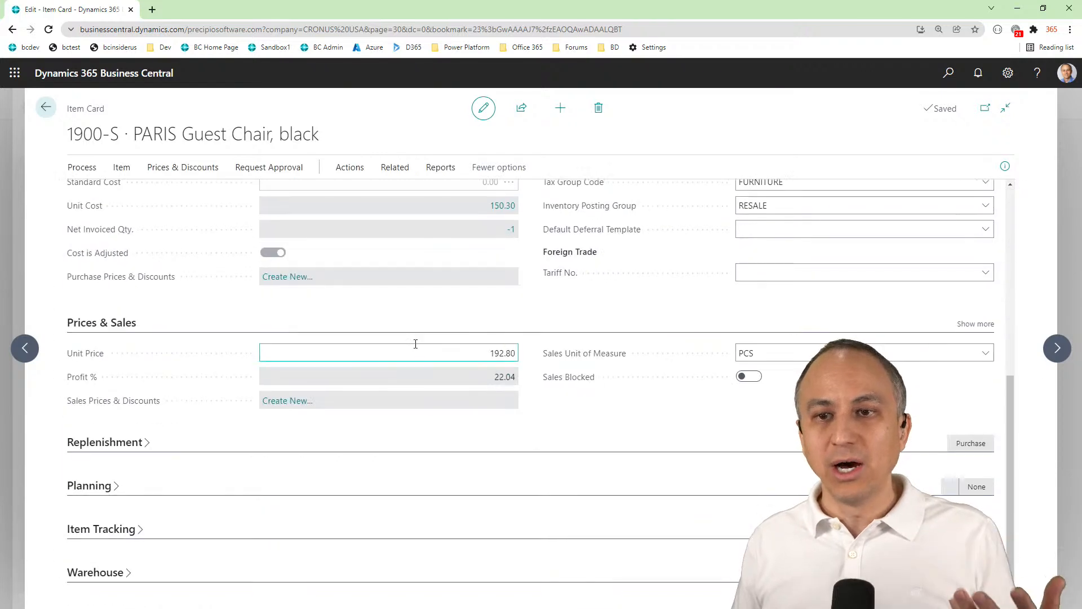
{"action": "scroll", "coordinate": [415, 344], "scroll_direction": "up", "scroll_amount": 5}
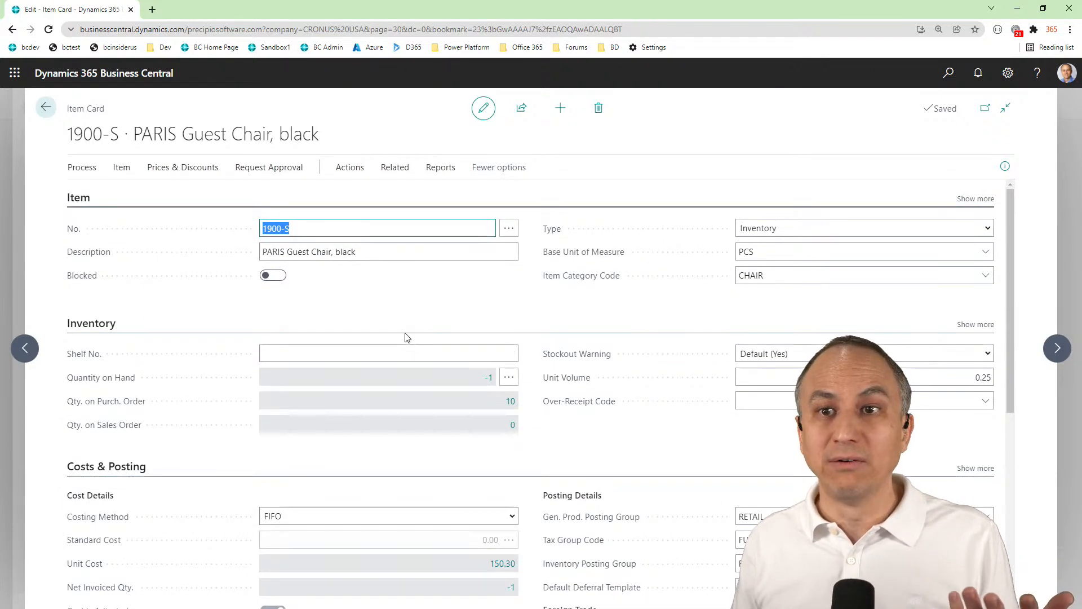
Open the default dimensions of item 1900-S from its item card
{"action": "left_click", "coordinate": [121, 174]}
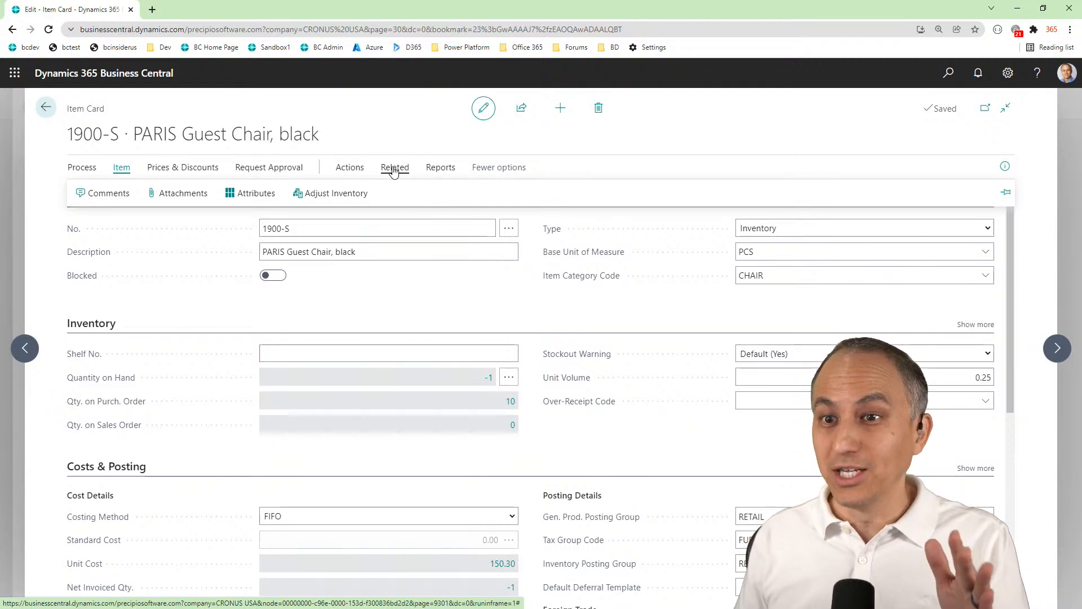
{"action": "left_click", "coordinate": [393, 169]}
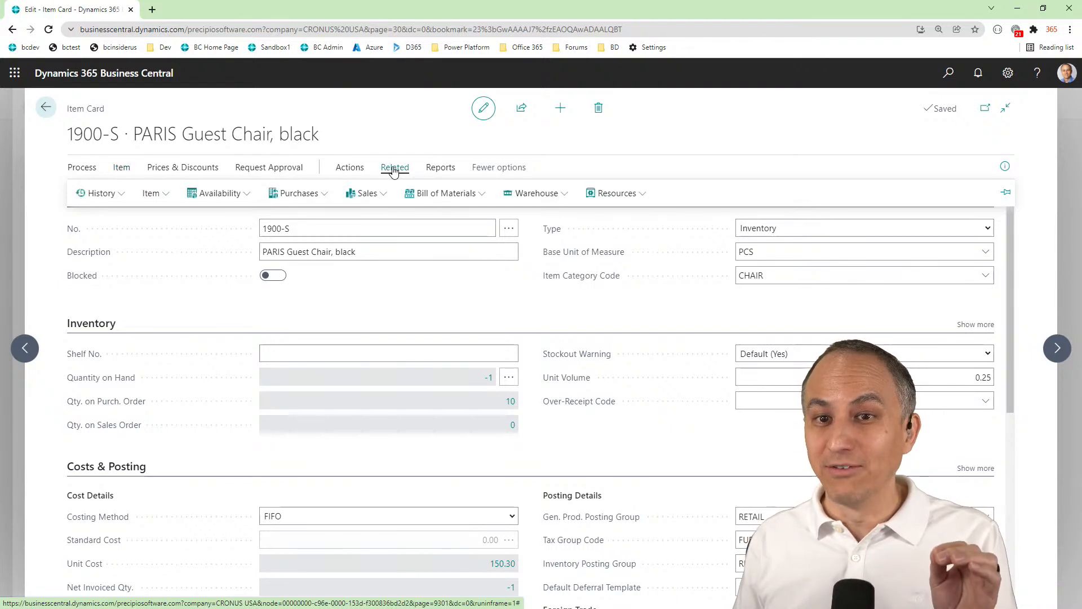
{"action": "left_click", "coordinate": [121, 169]}
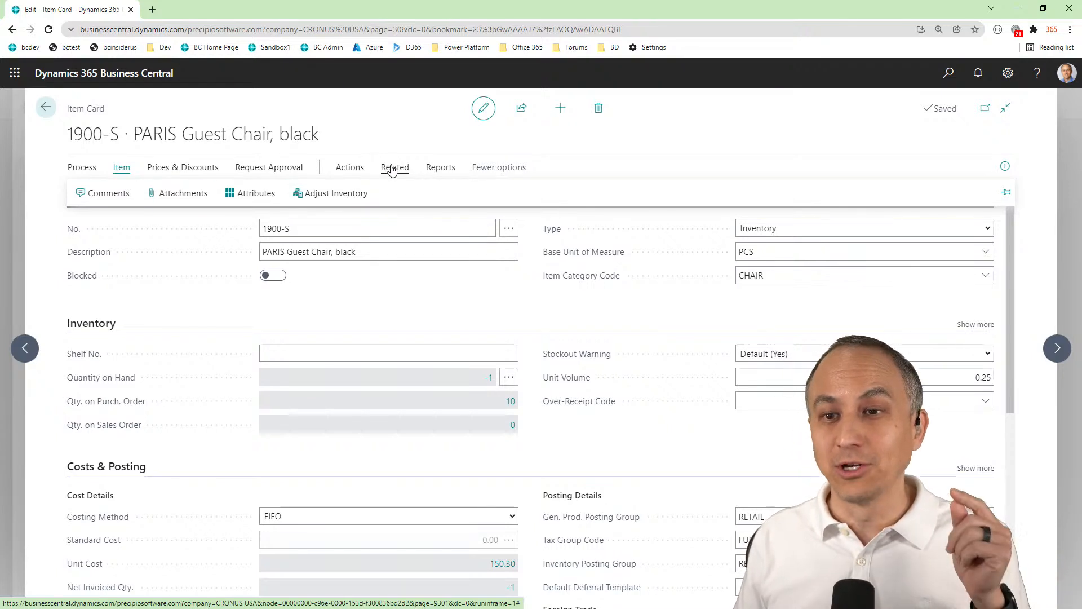
{"action": "left_click", "coordinate": [393, 170]}
{"action": "left_click", "coordinate": [153, 194]}
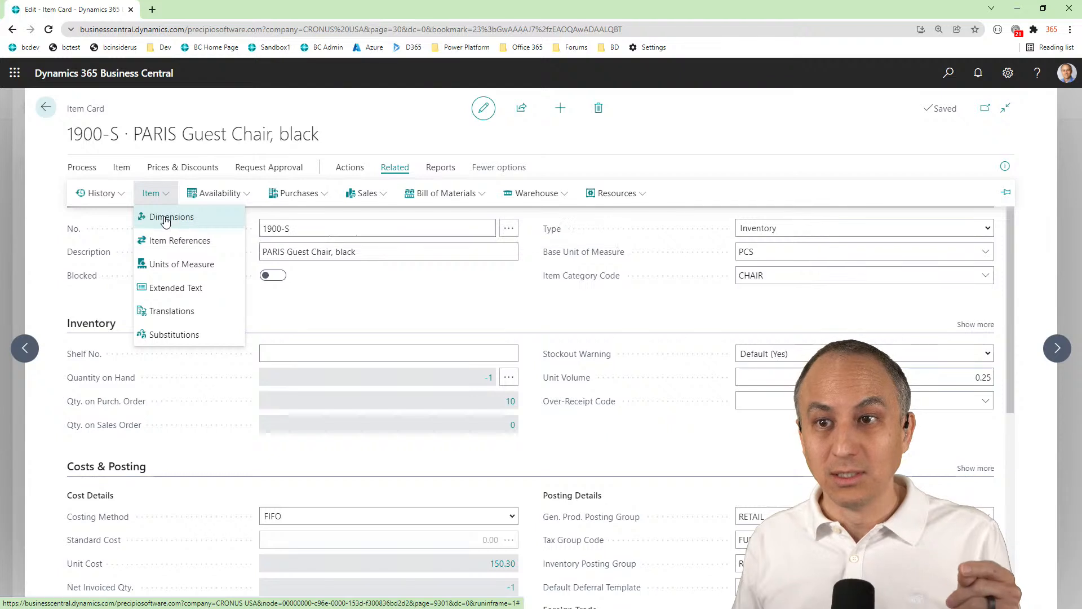
{"action": "left_click", "coordinate": [166, 220]}
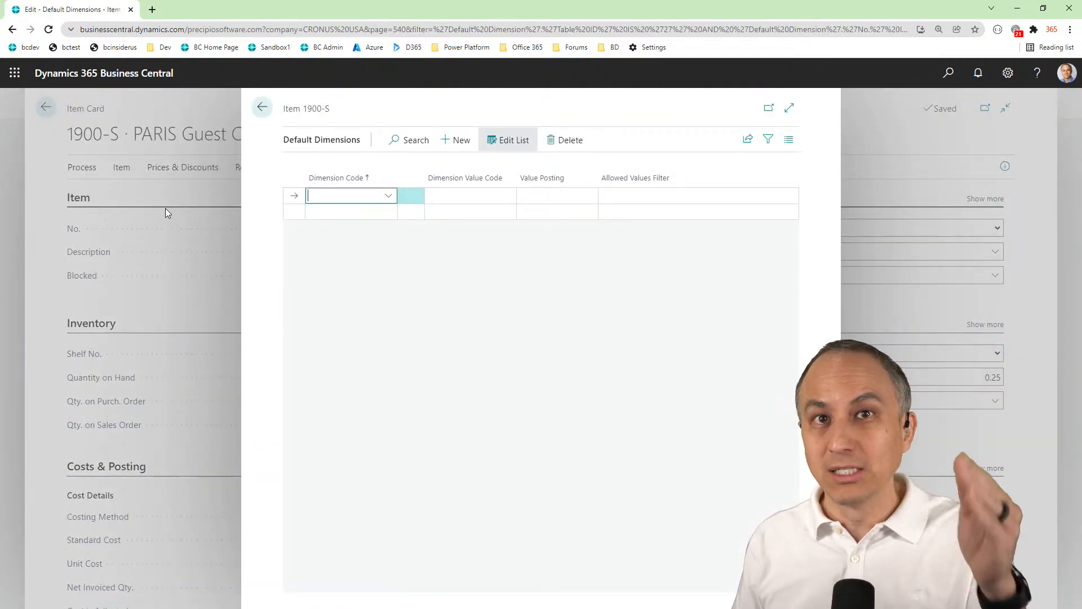
Add the default dimension CUSTOMERGROUP with value SMALL to item 1900-S, leaving its value posting blank
{"action": "left_click", "coordinate": [389, 197]}
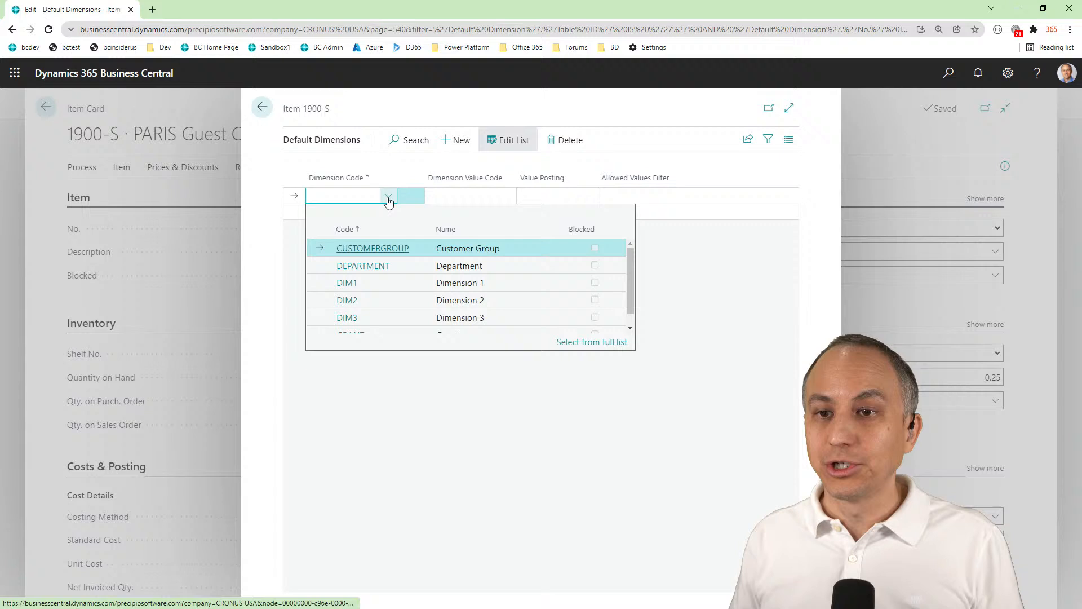
{"action": "left_click", "coordinate": [376, 246]}
{"action": "left_click", "coordinate": [496, 195]}
{"action": "left_click", "coordinate": [507, 195]}
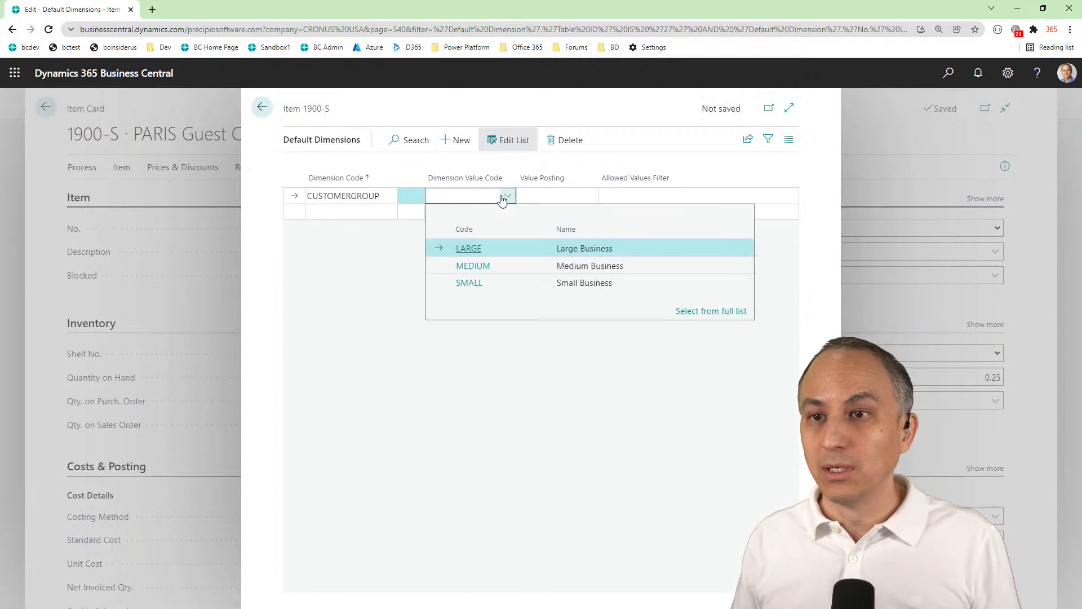
{"action": "left_click", "coordinate": [467, 283]}
{"action": "left_click", "coordinate": [555, 194]}
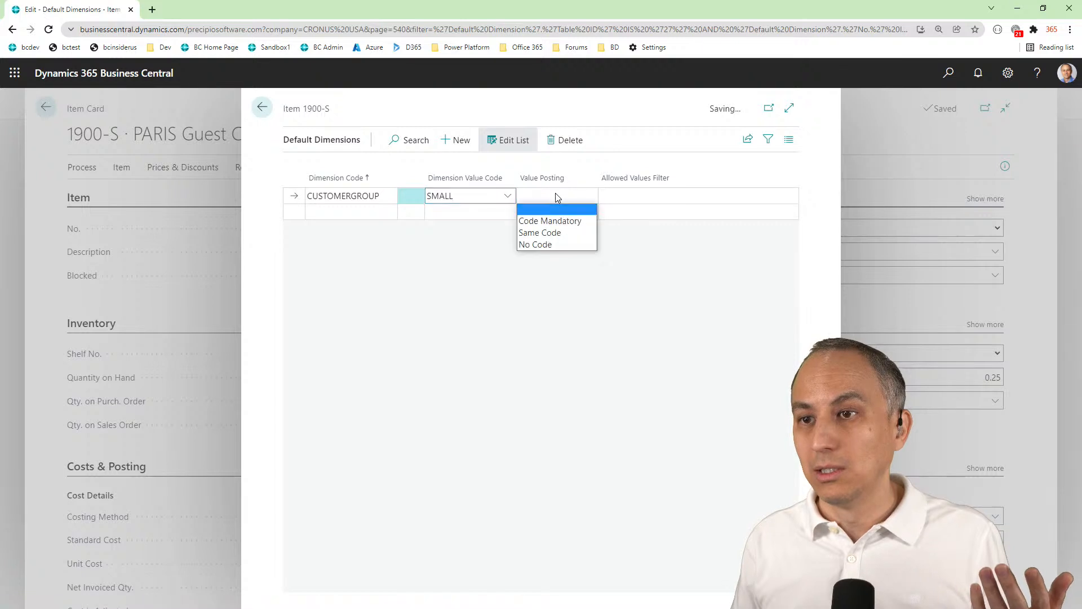
Add the default dimension DEPARTMENT with value SALES to item 1900-S and return to the sales invoice list
{"action": "left_click", "coordinate": [349, 212]}
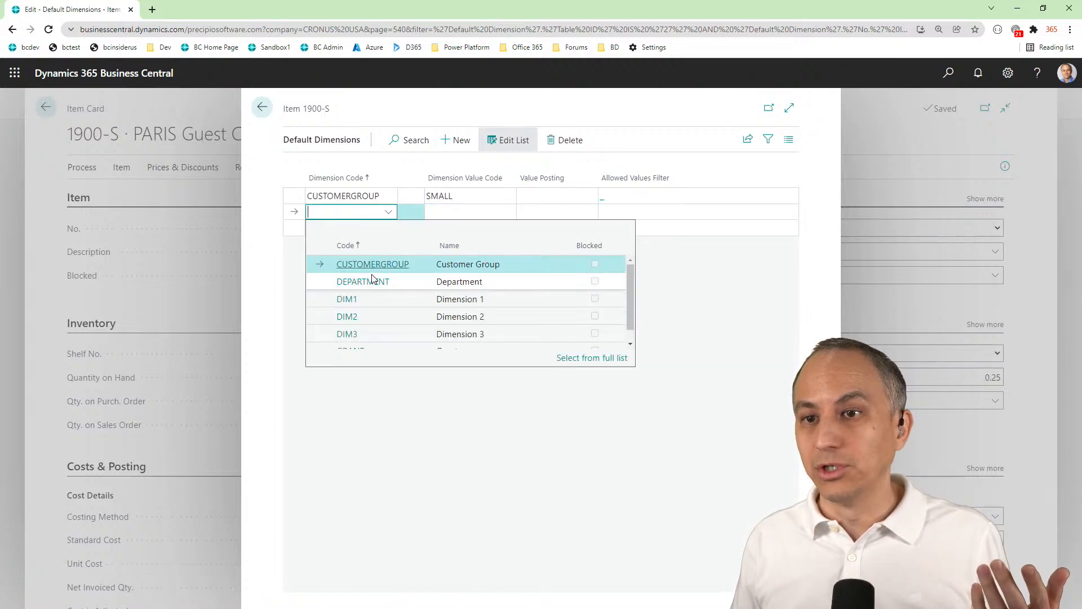
{"action": "left_click", "coordinate": [361, 280]}
{"action": "left_click", "coordinate": [496, 217]}
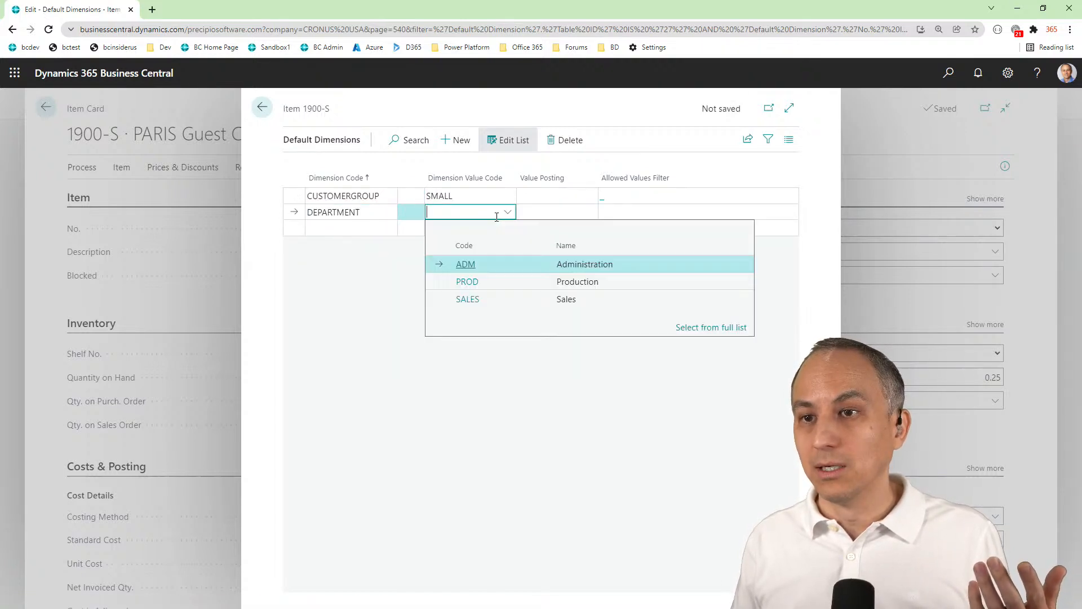
{"action": "left_click", "coordinate": [466, 298]}
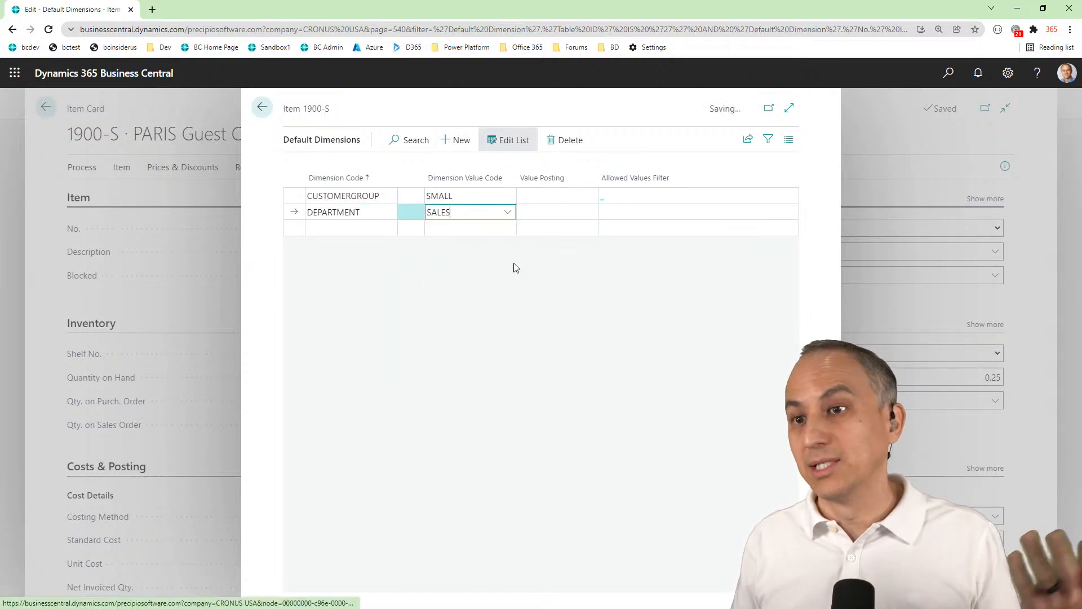
{"action": "left_click", "coordinate": [263, 110]}
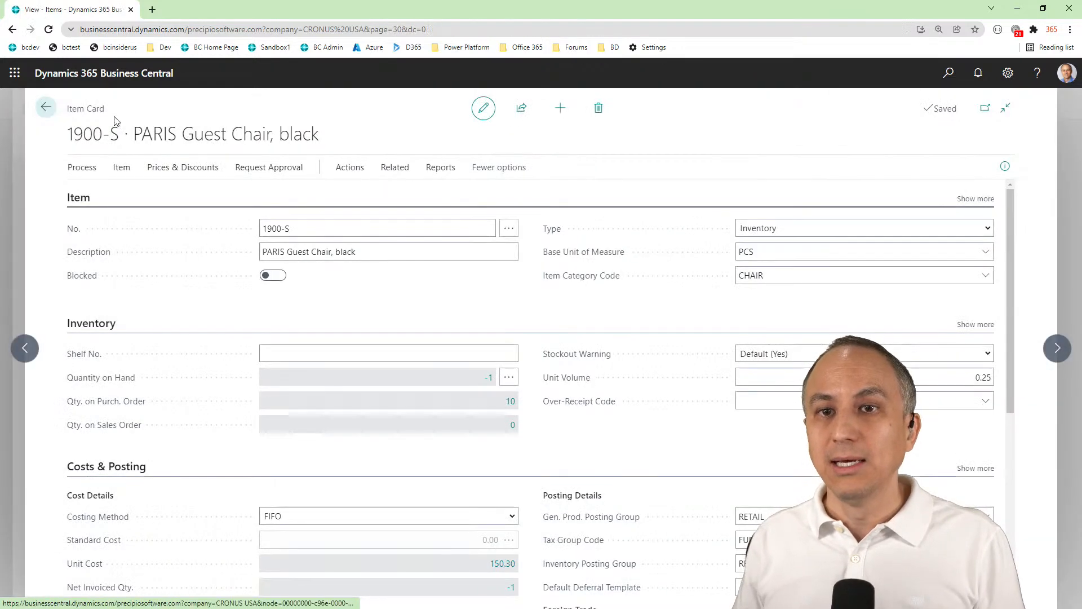
{"action": "left_click", "coordinate": [36, 107]}
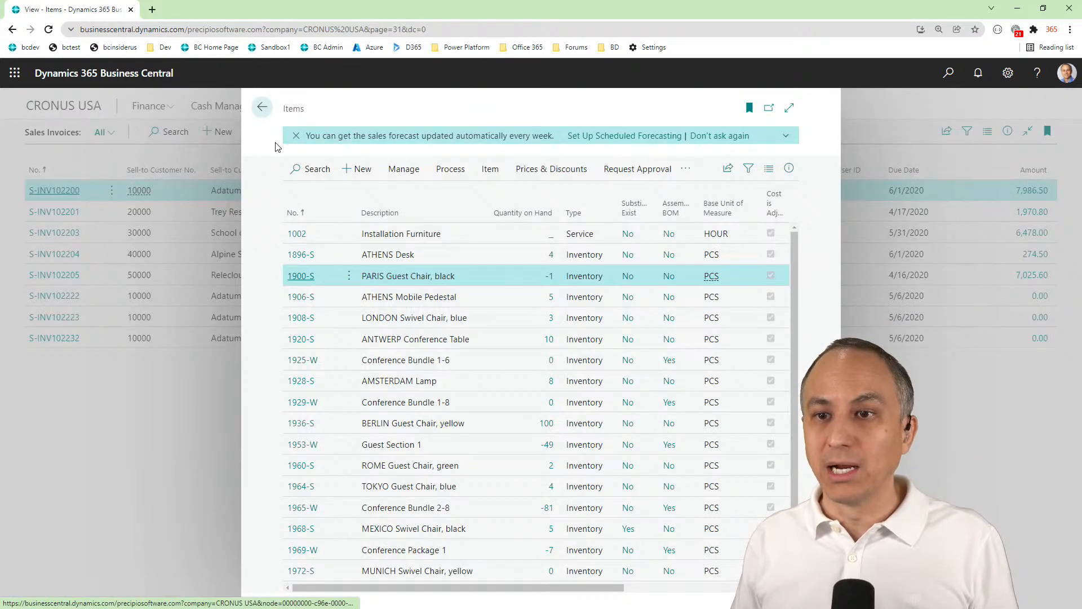
{"action": "left_click", "coordinate": [269, 116]}
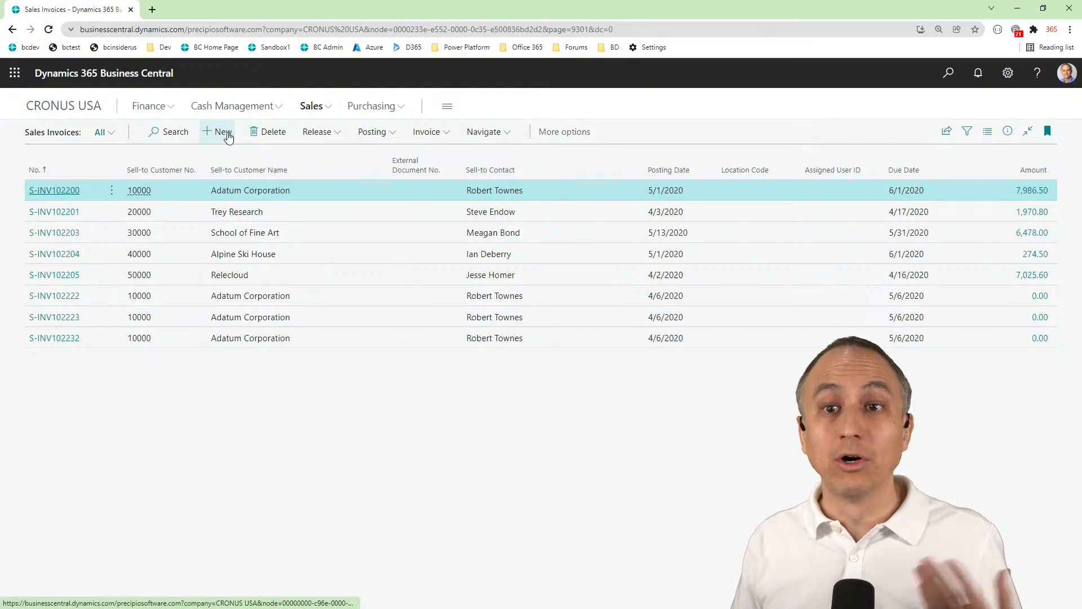
Create a sales invoice for Alpine Ski House with item 1900-S and check the line's customer group and department codes
{"action": "left_click", "coordinate": [228, 137]}
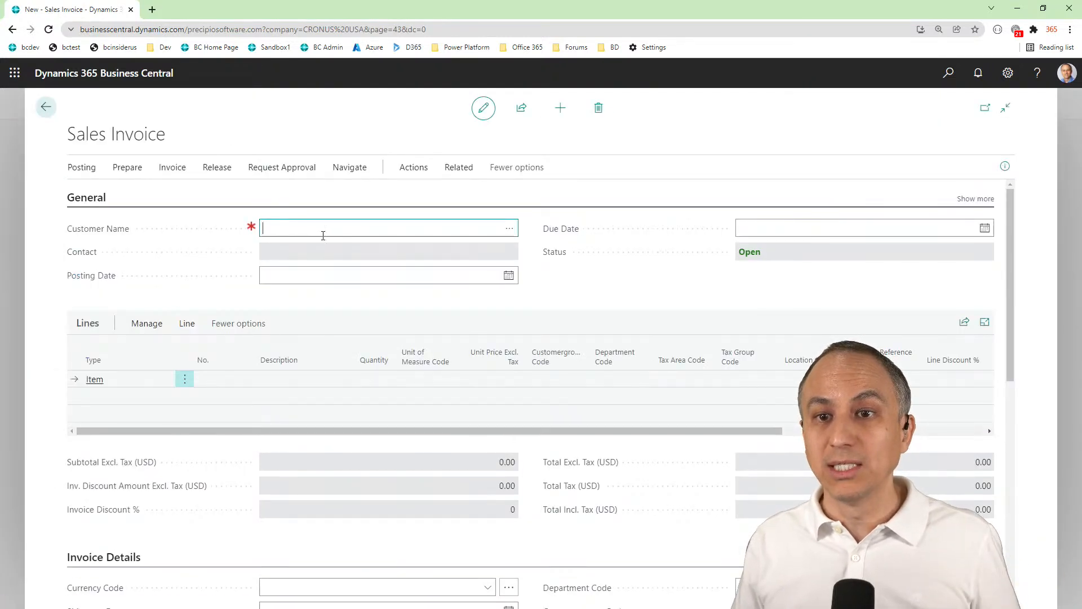
{"action": "left_click", "coordinate": [507, 235]}
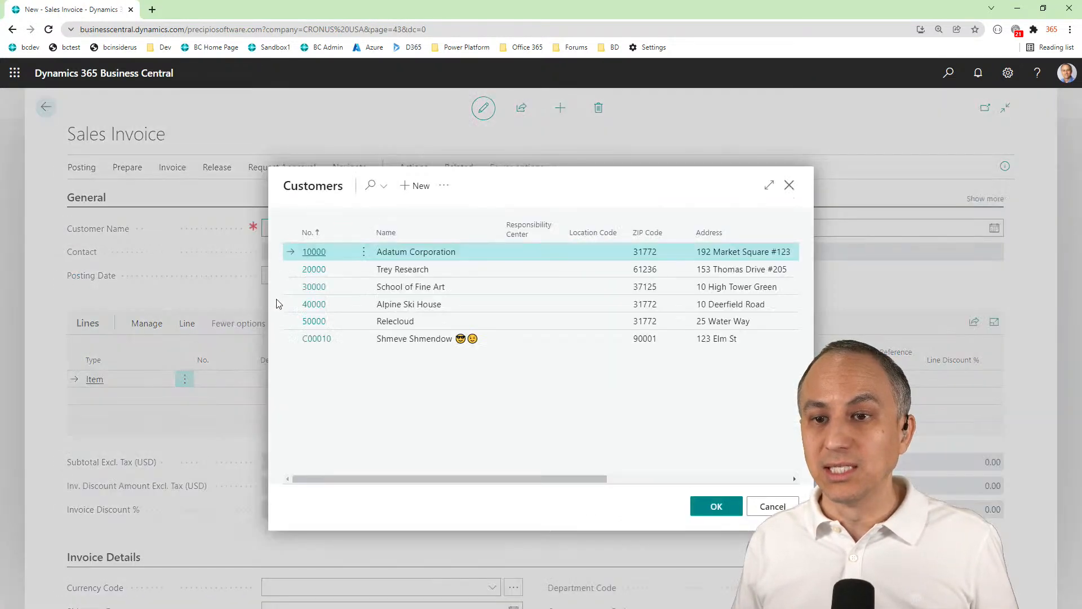
{"action": "left_click", "coordinate": [314, 305]}
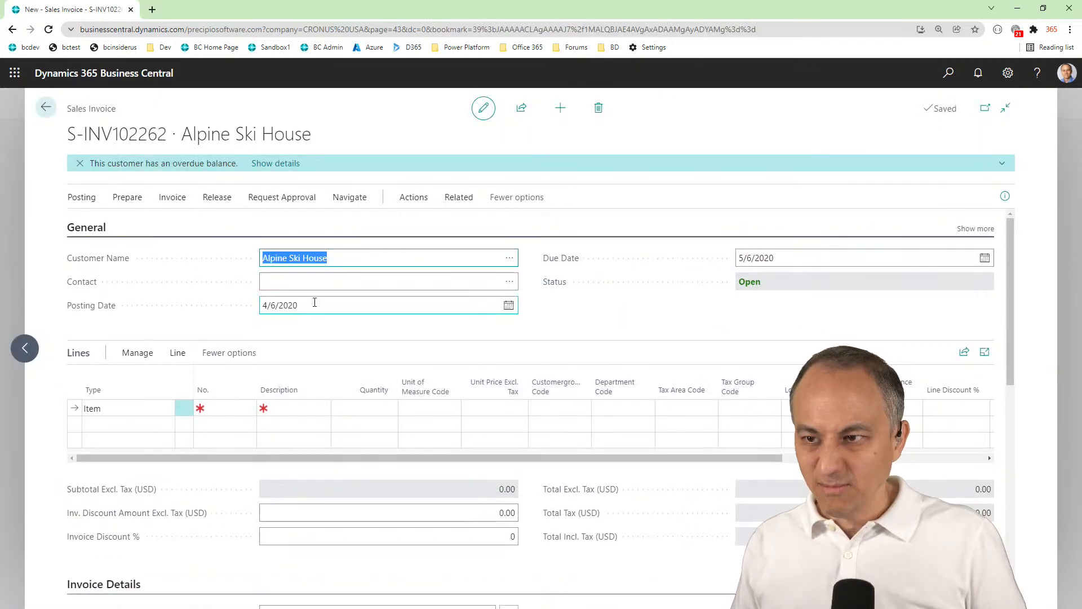
{"action": "left_click", "coordinate": [226, 408]}
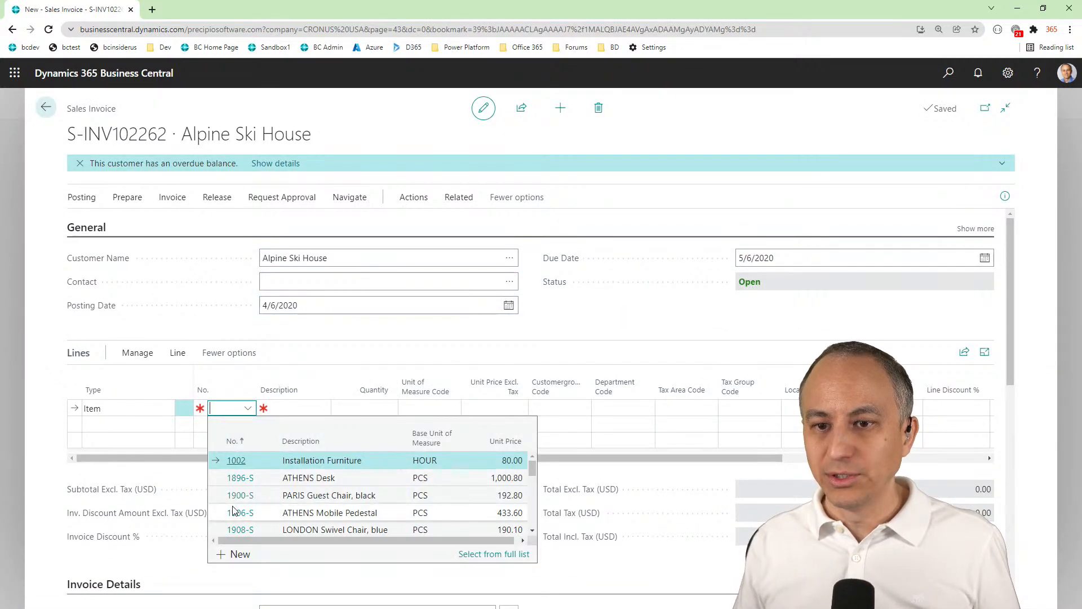
{"action": "left_click", "coordinate": [235, 496]}
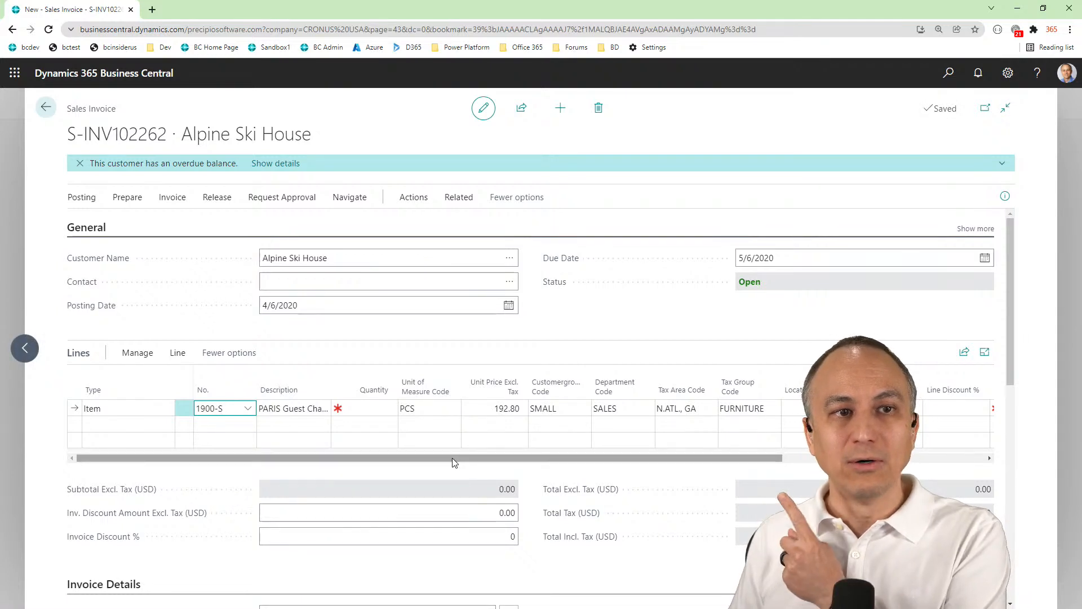
{"action": "left_click", "coordinate": [556, 409]}
{"action": "left_click", "coordinate": [628, 409]}
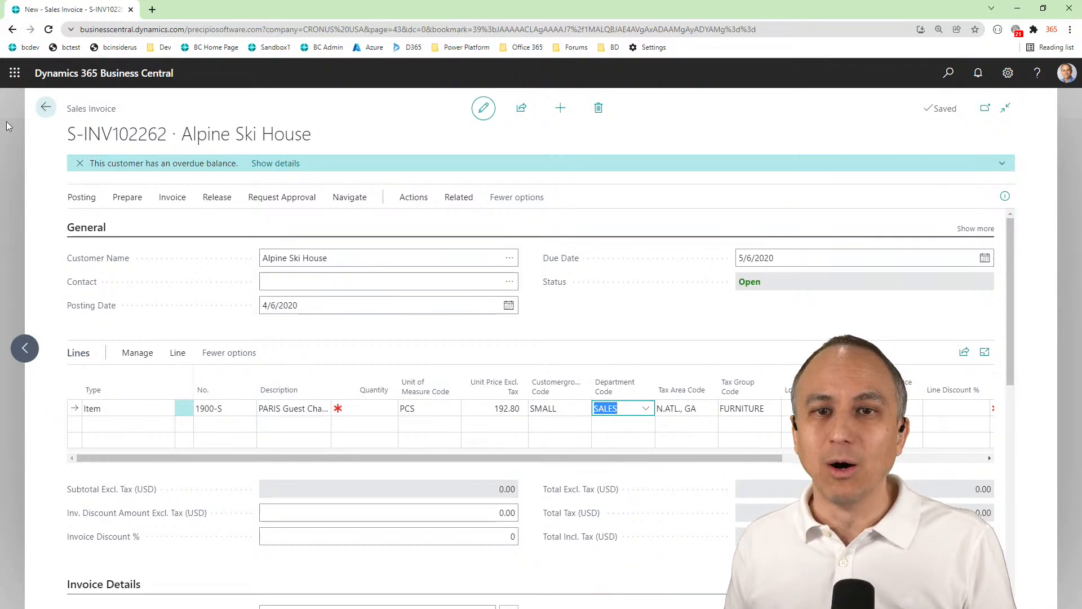
Delete the test sales invoice for Alpine Ski House
{"action": "left_click", "coordinate": [597, 109]}
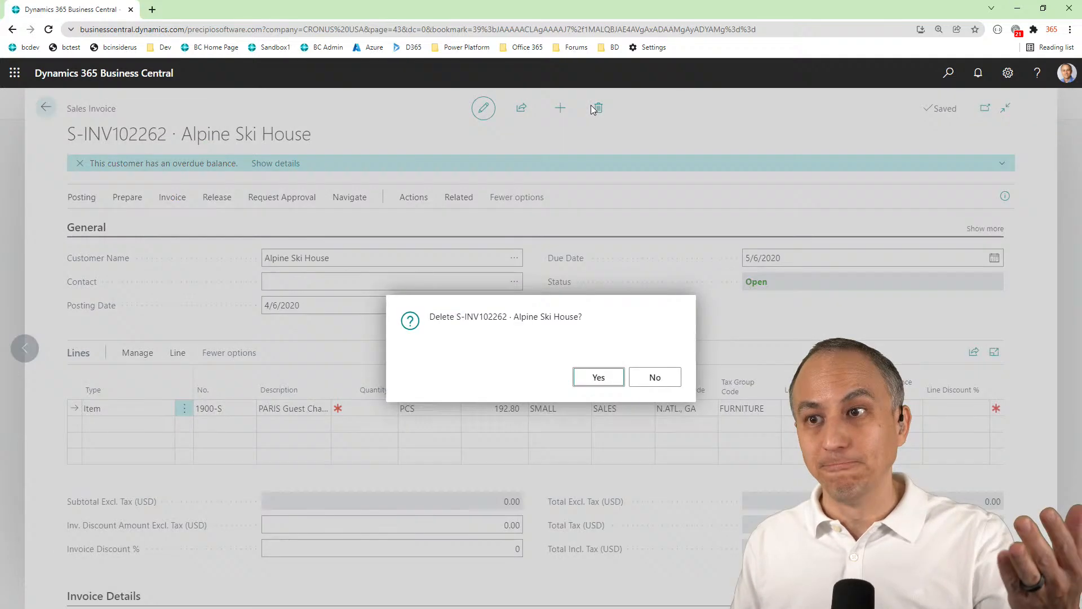
{"action": "left_click", "coordinate": [599, 377]}
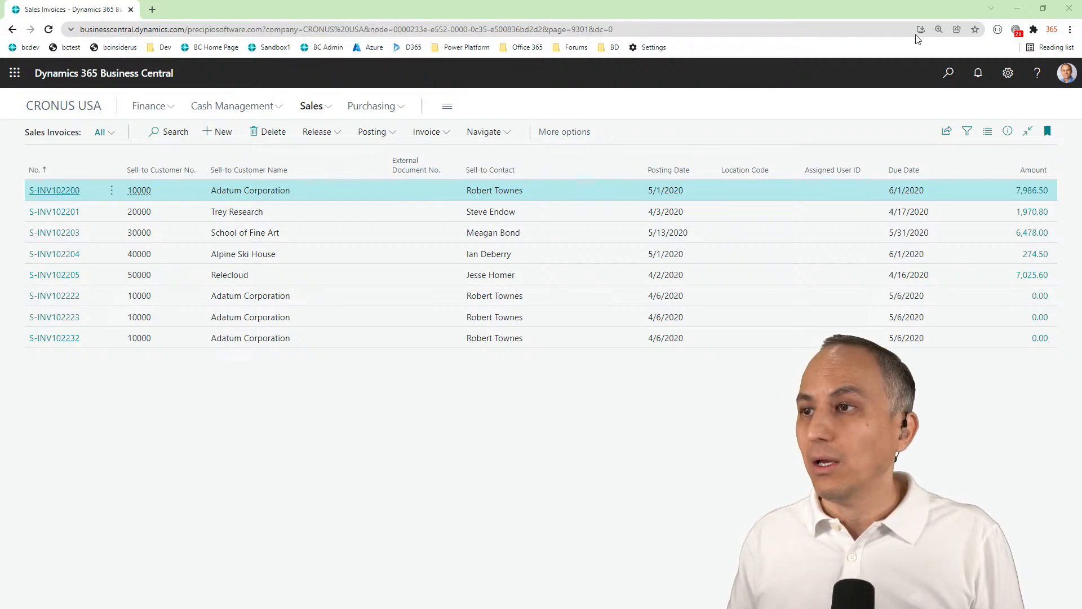
Open the default dimensions of customer Alpine Ski House from its customer card
{"action": "left_click", "coordinate": [948, 75]}
{"action": "type", "text": "custeomer"}
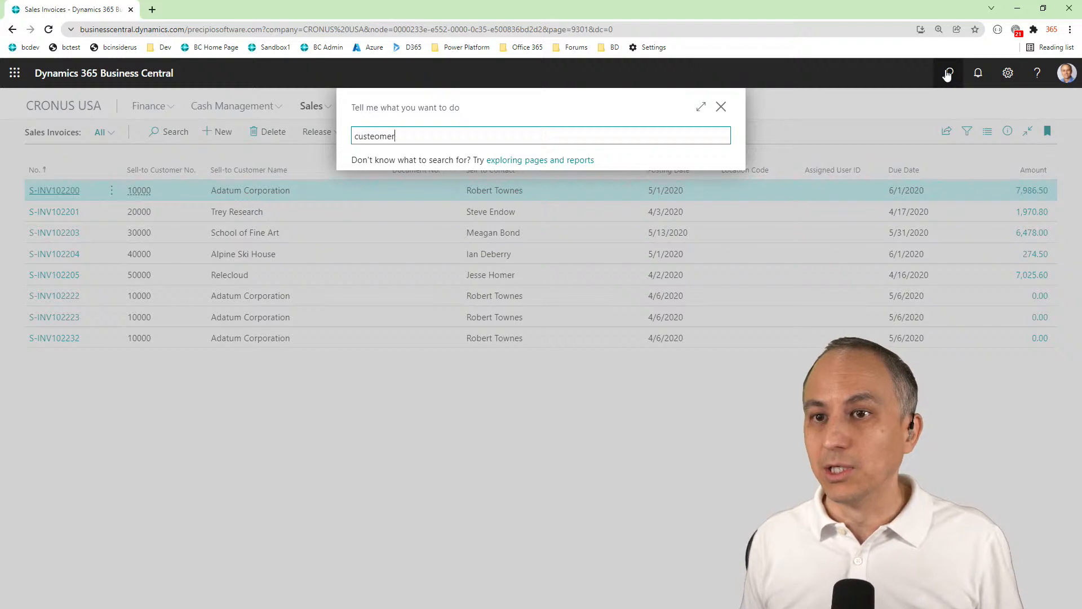
{"action": "type", "text": "s"}
{"action": "key", "text": "ctrl+a"}
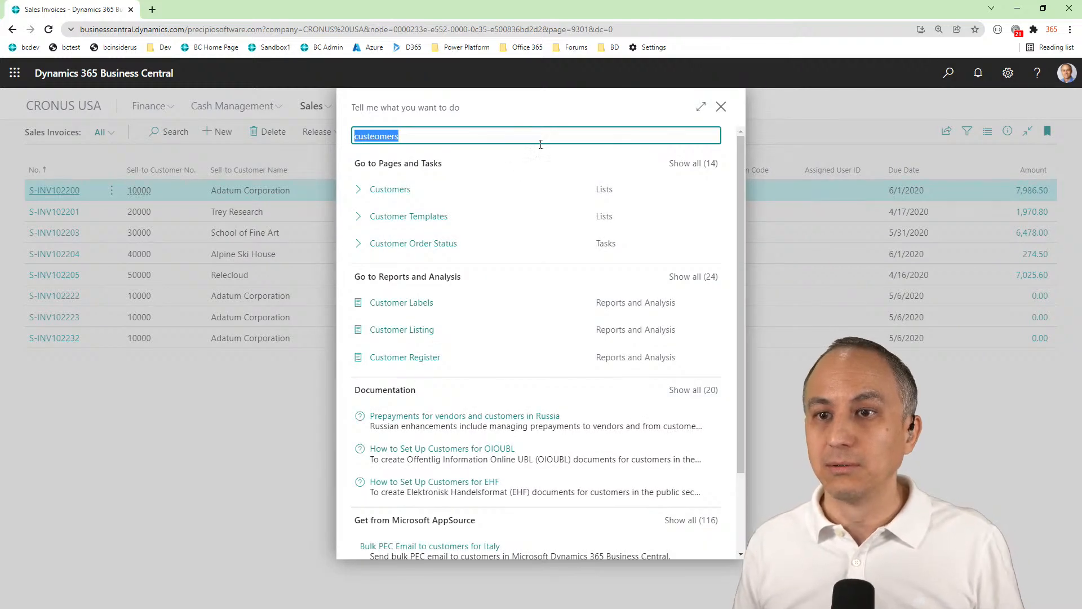
{"action": "left_click", "coordinate": [411, 193]}
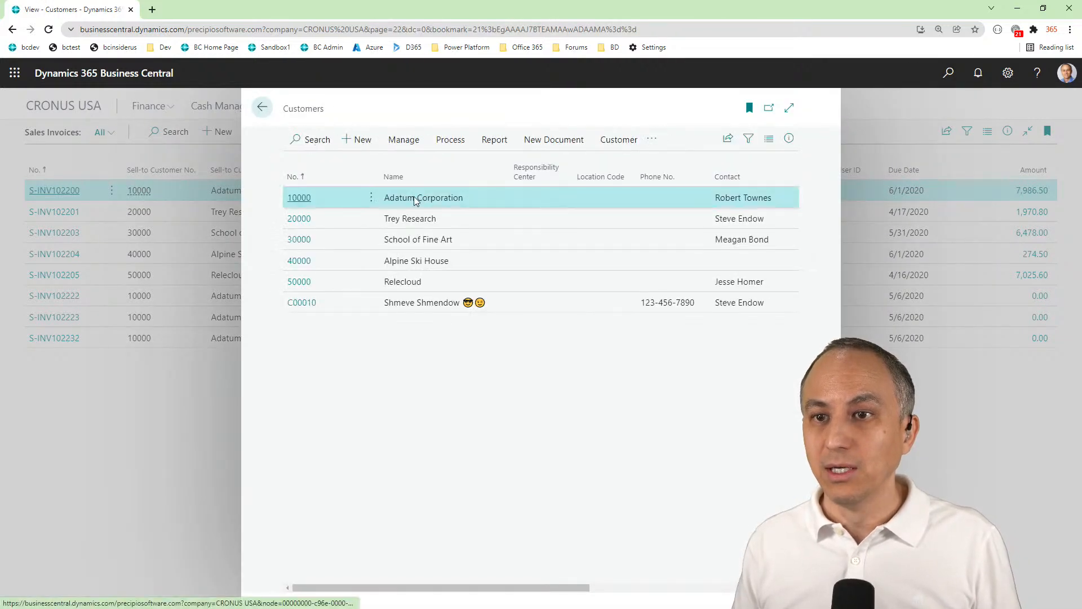
{"action": "left_click", "coordinate": [299, 263]}
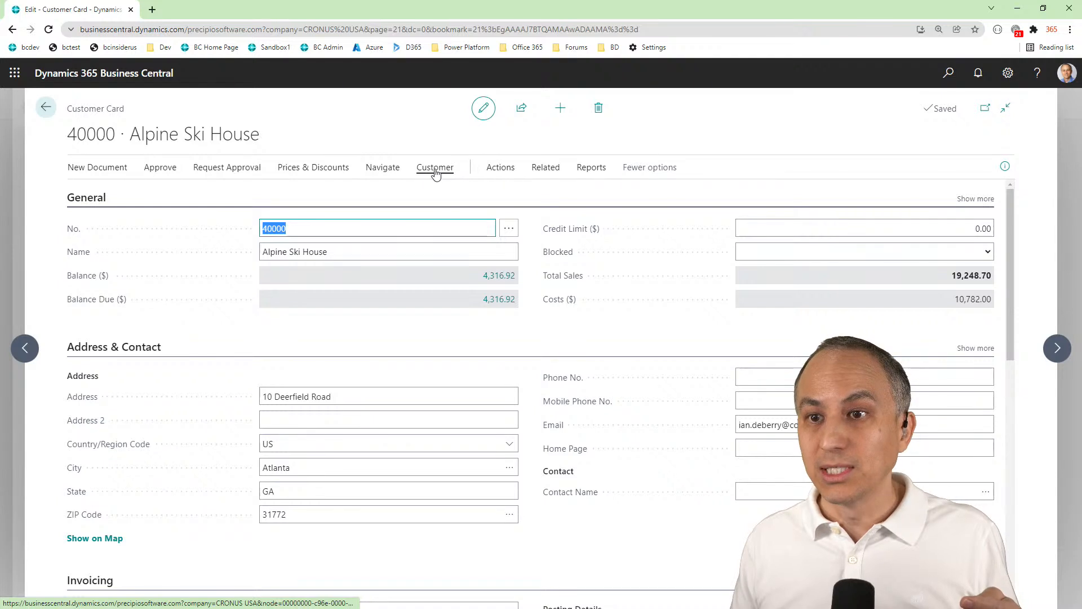
{"action": "left_click", "coordinate": [436, 171]}
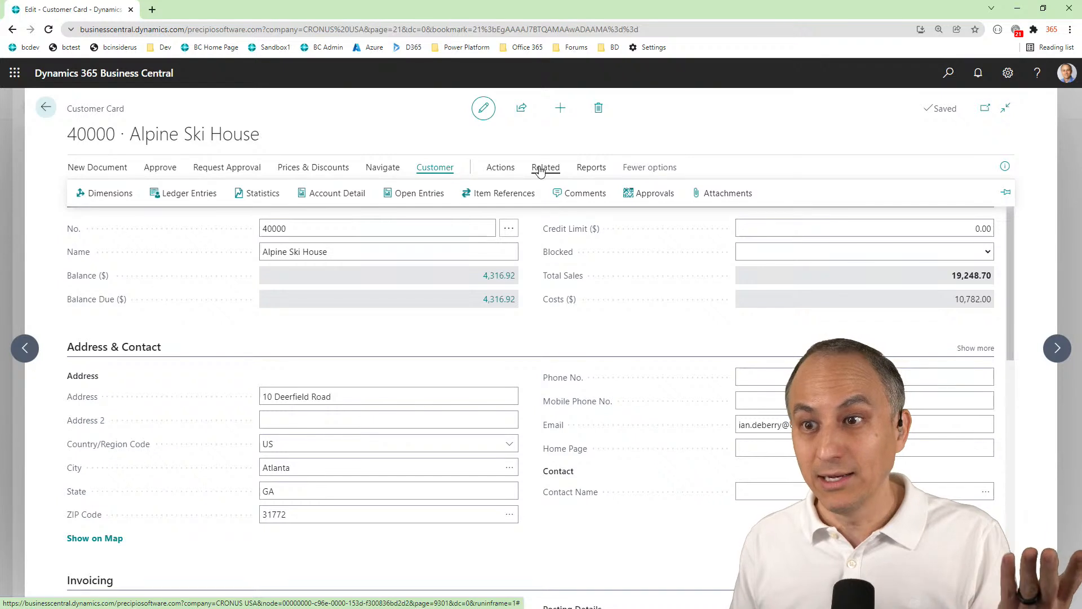
{"action": "left_click", "coordinate": [540, 169]}
{"action": "left_click", "coordinate": [115, 196]}
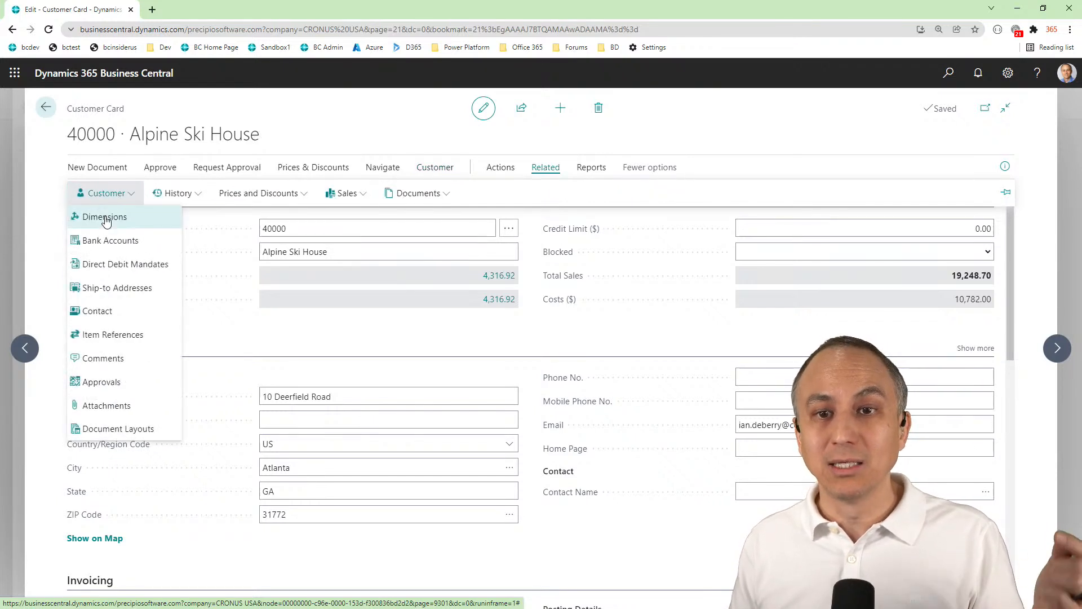
{"action": "left_click", "coordinate": [107, 219]}
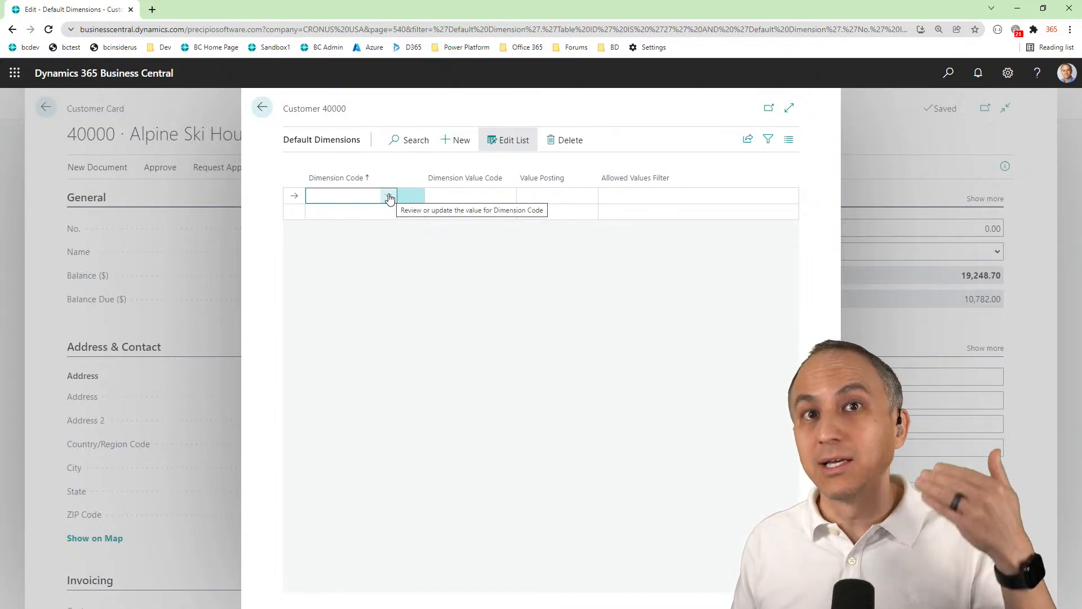
Add the default dimension CUSTOMERGROUP with value MEDIUM to Alpine Ski House, leaving its value posting blank
{"action": "left_click", "coordinate": [389, 197]}
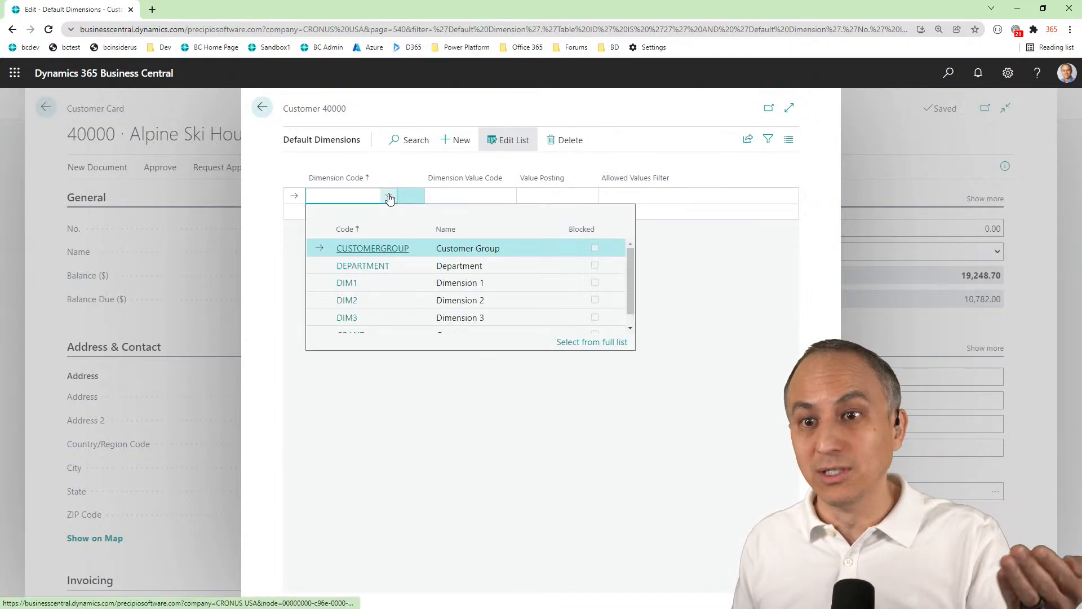
{"action": "left_click", "coordinate": [372, 251]}
{"action": "left_click", "coordinate": [499, 195]}
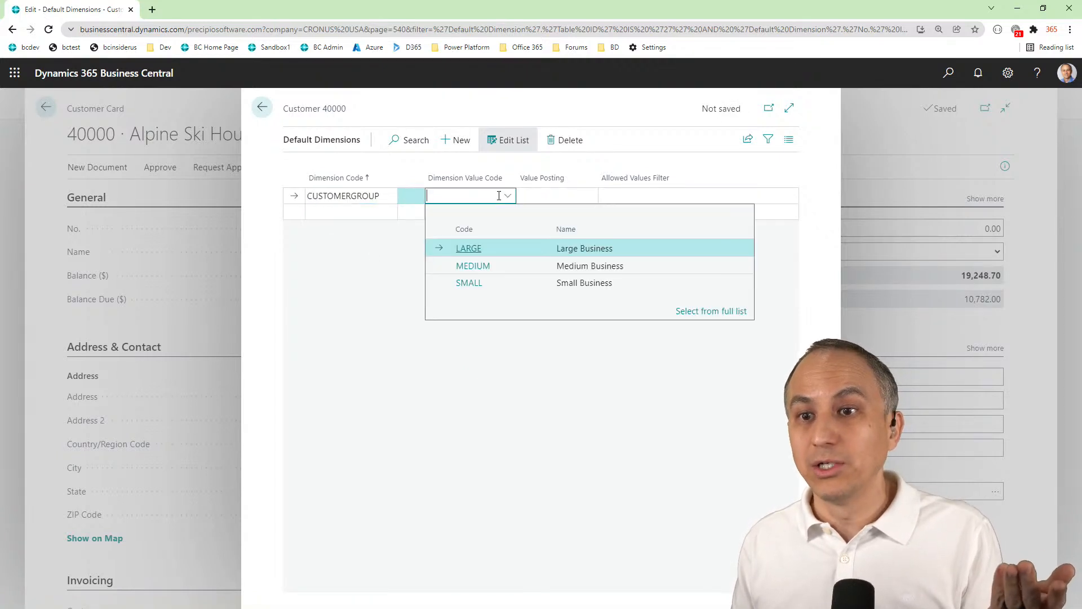
{"action": "left_click", "coordinate": [451, 266]}
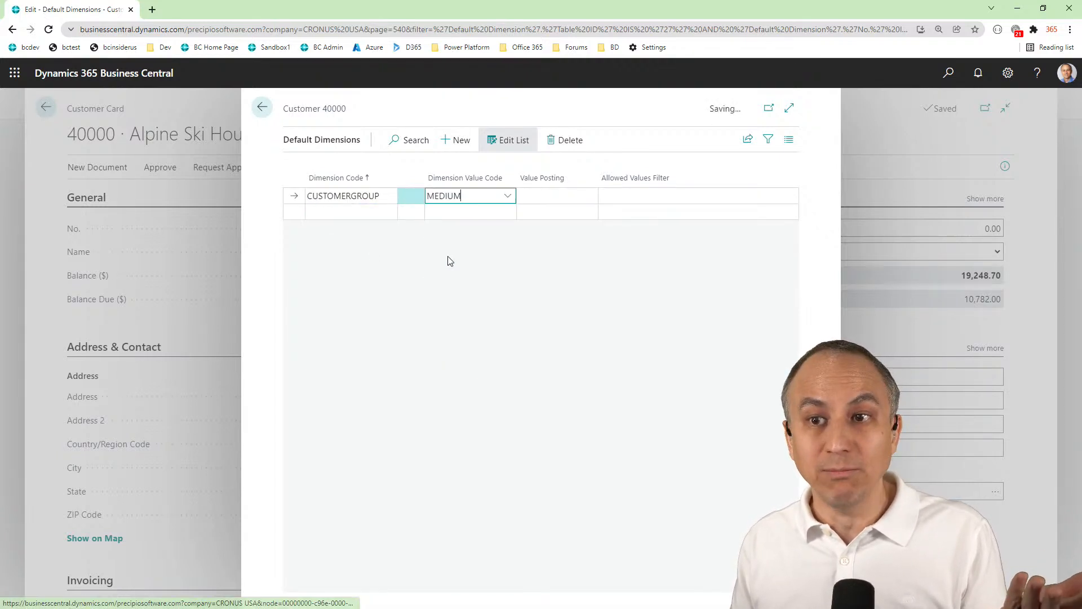
Add the default dimension DEPARTMENT with value PROD to Alpine Ski House and return to the sales invoice list
{"action": "left_click", "coordinate": [376, 210]}
{"action": "left_click", "coordinate": [389, 212]}
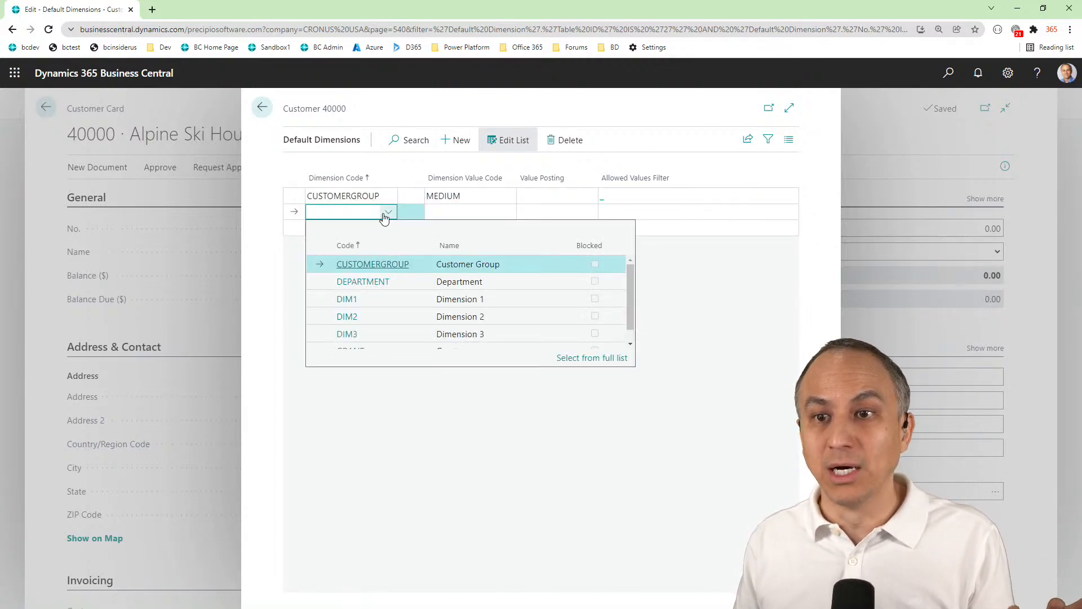
{"action": "left_click", "coordinate": [367, 283]}
{"action": "left_click", "coordinate": [512, 213]}
{"action": "left_click", "coordinate": [507, 212]}
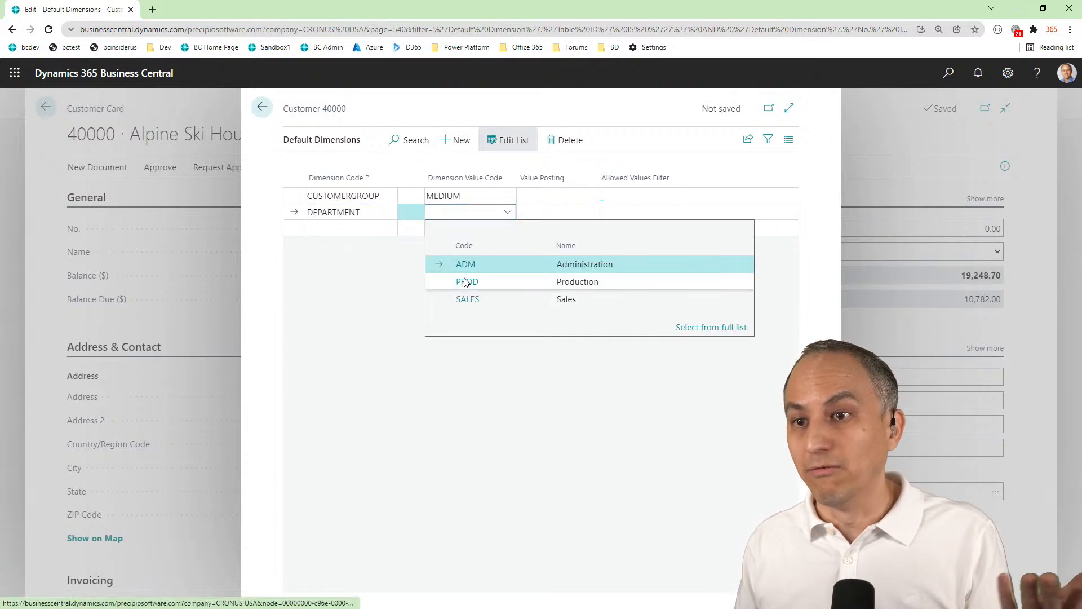
{"action": "left_click", "coordinate": [465, 281]}
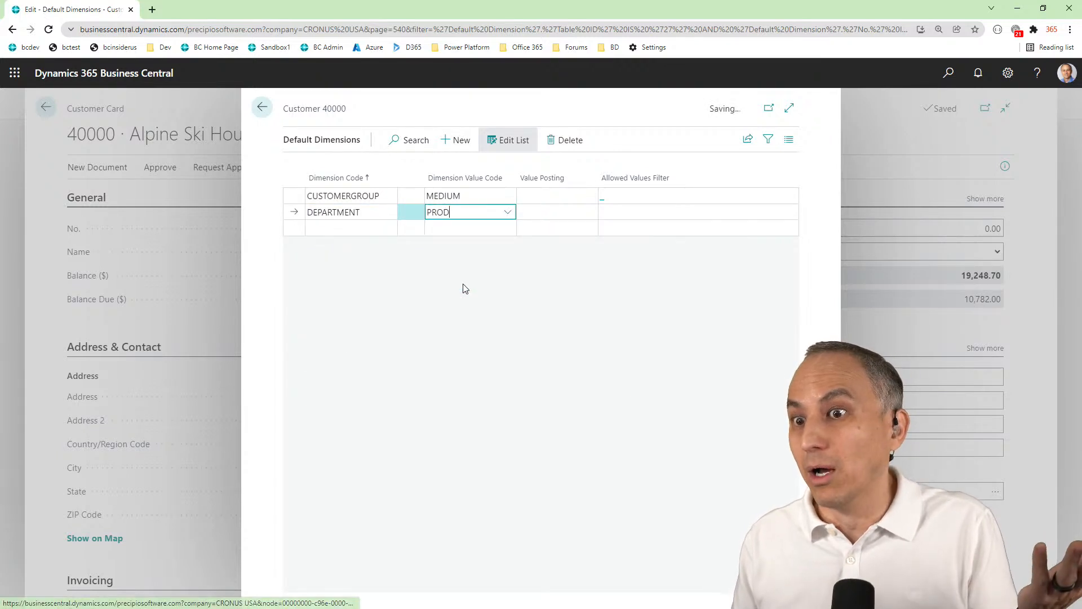
{"action": "left_click", "coordinate": [262, 107]}
{"action": "left_click", "coordinate": [40, 111]}
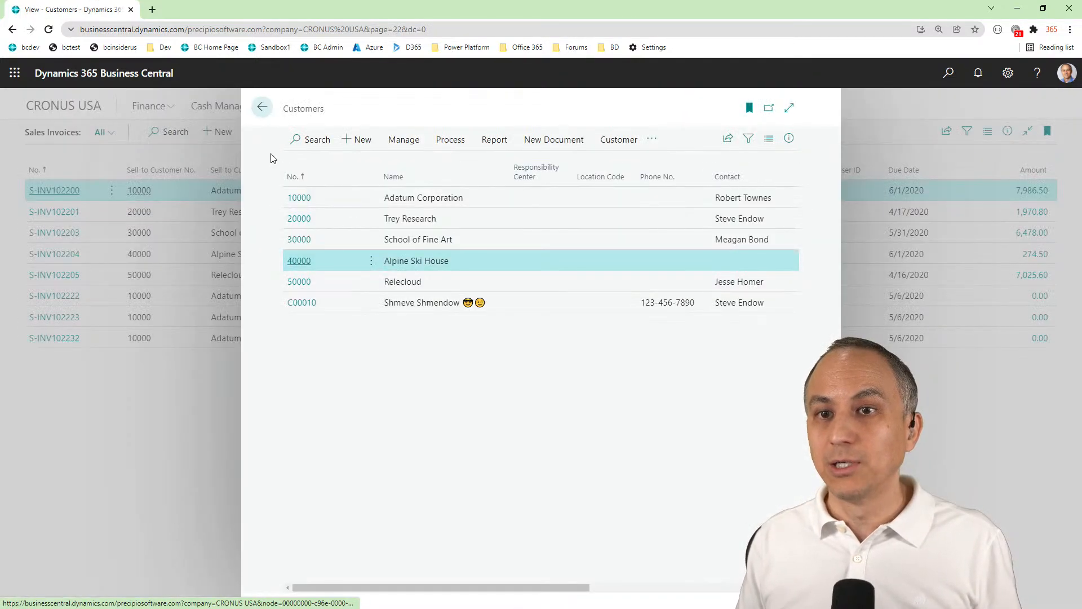
{"action": "left_click", "coordinate": [257, 107]}
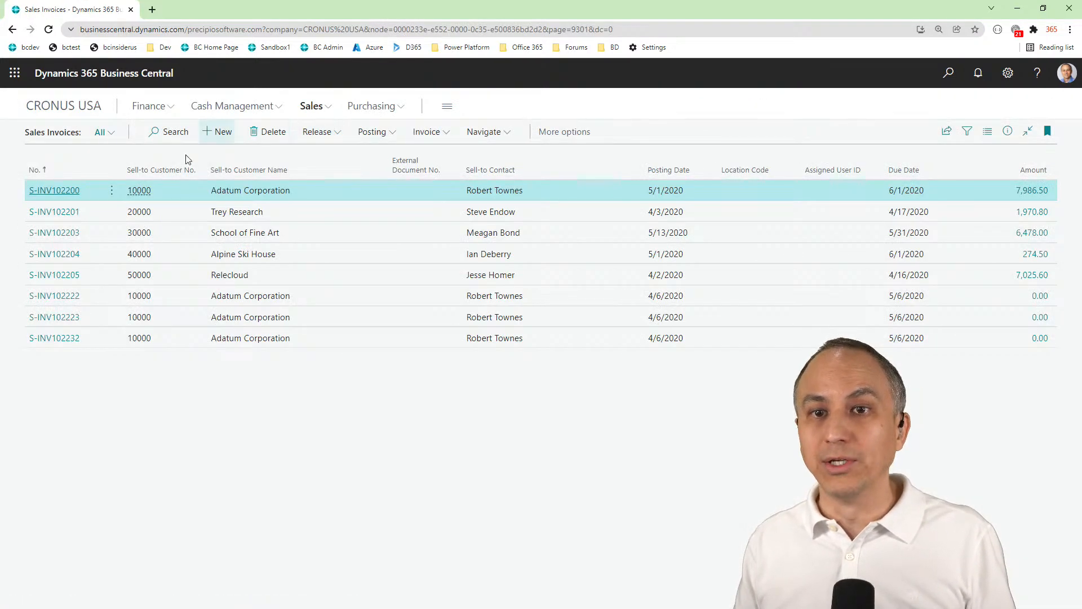
Create a sales invoice for customer Alpine Ski House
{"action": "left_click", "coordinate": [222, 132]}
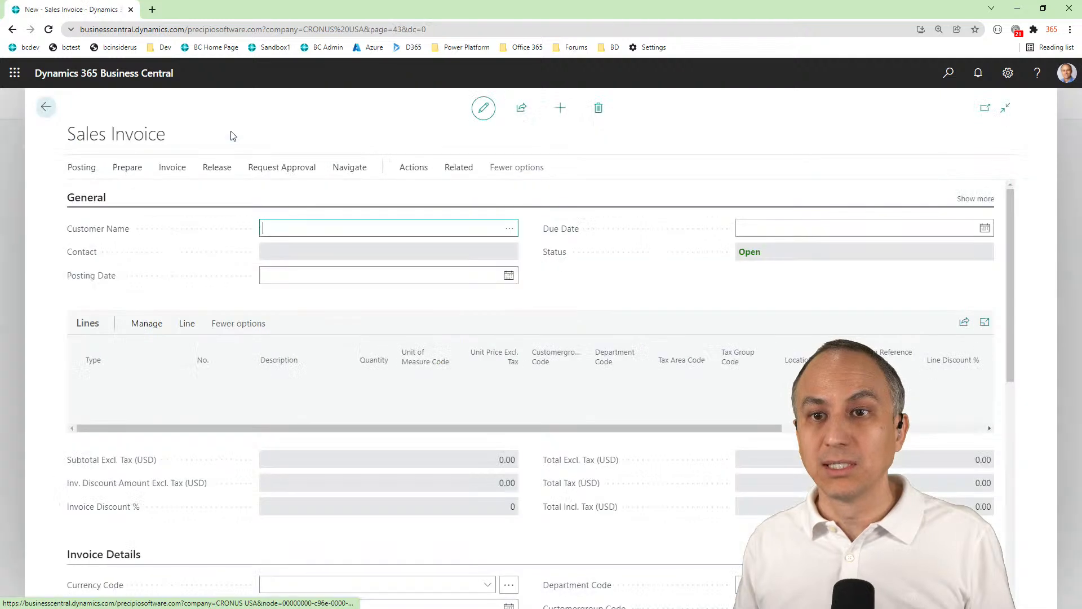
{"action": "left_click", "coordinate": [511, 228]}
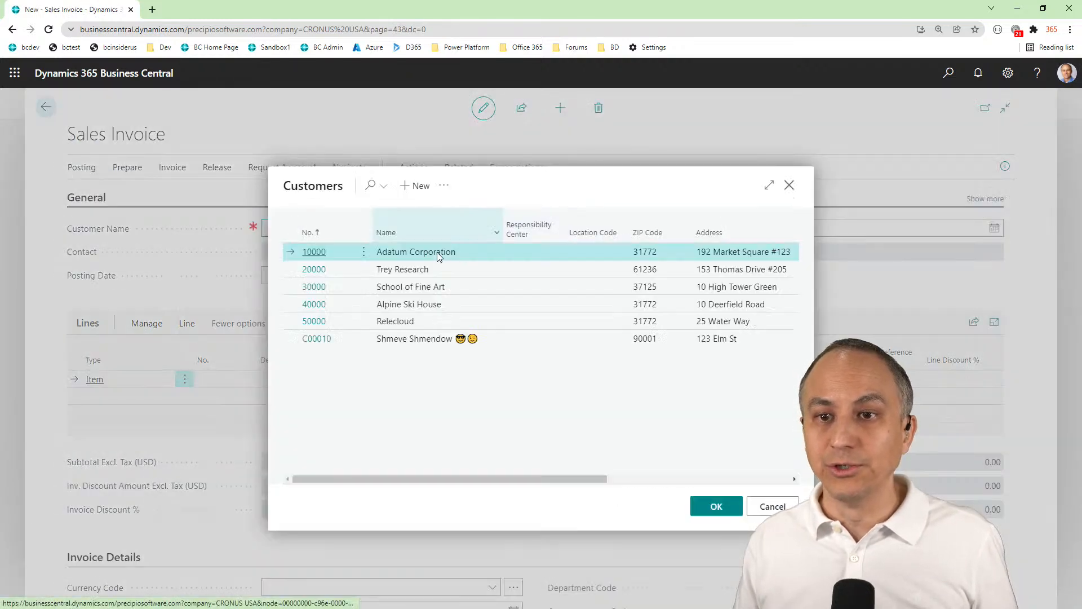
{"action": "left_click", "coordinate": [313, 308]}
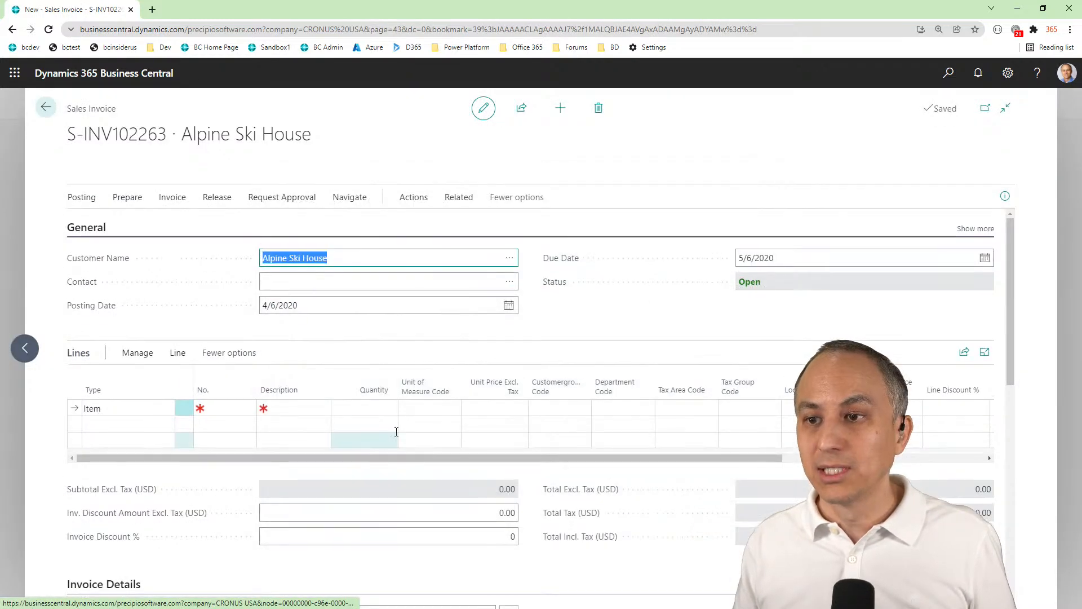
Examine the department and customer group codes in the invoice details and the matching columns on the invoice lines
{"action": "scroll", "coordinate": [654, 496], "scroll_direction": "down", "scroll_amount": 2}
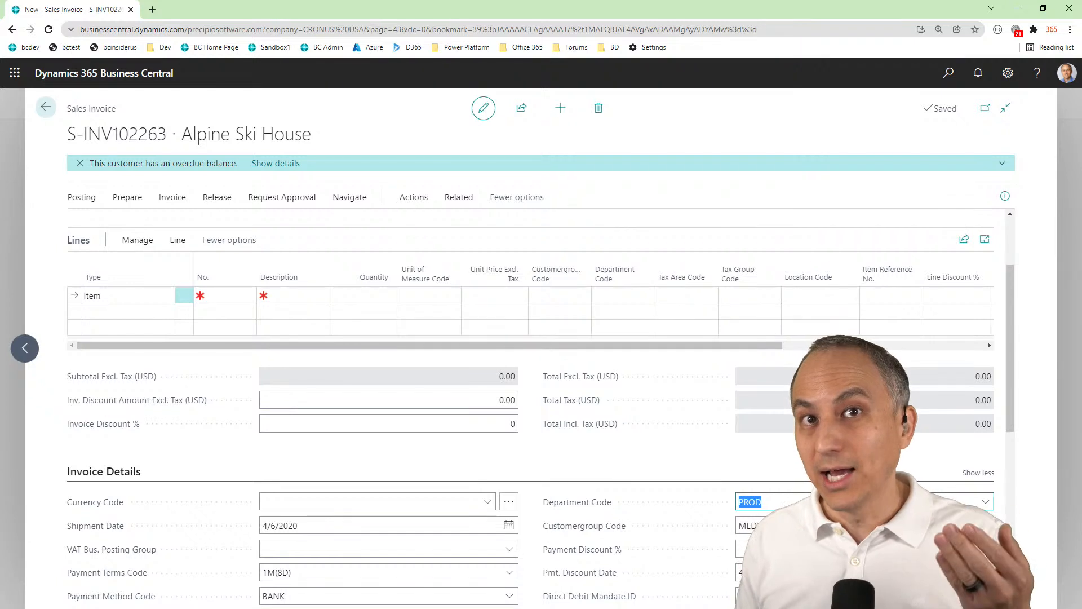
{"action": "mouse_move", "coordinate": [573, 506]}
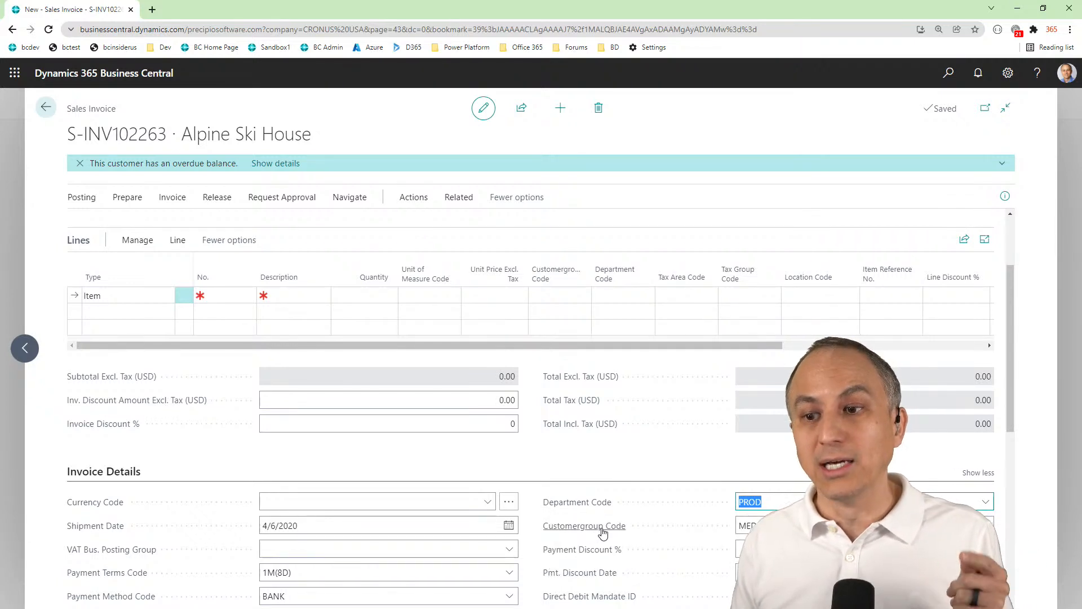
{"action": "mouse_move", "coordinate": [603, 532]}
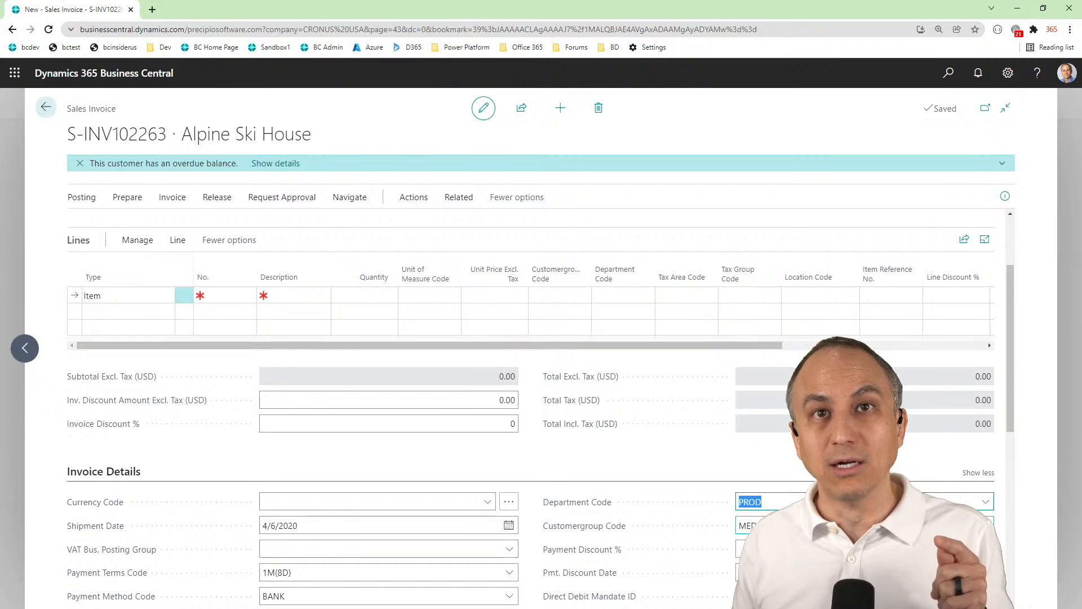
{"action": "scroll", "coordinate": [540, 408], "scroll_direction": "down", "scroll_amount": 4}
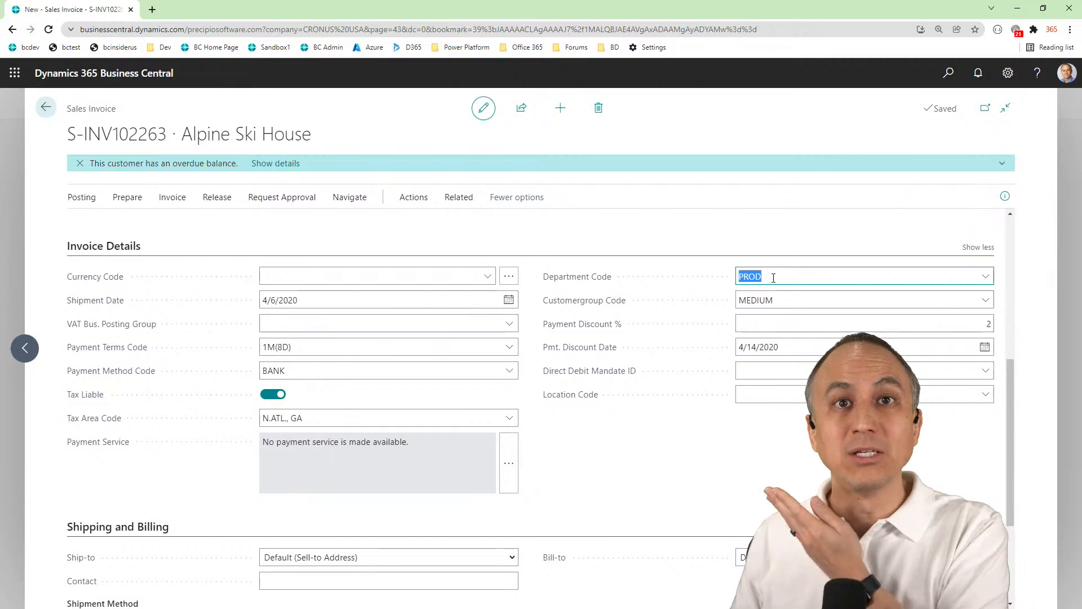
{"action": "scroll", "coordinate": [699, 356], "scroll_direction": "up", "scroll_amount": 4}
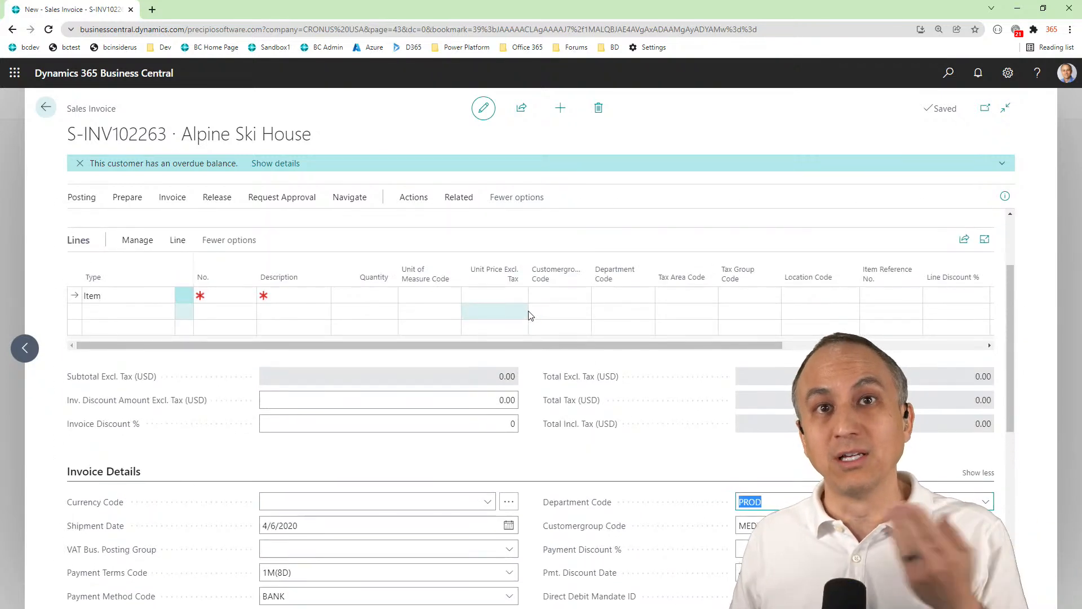
{"action": "scroll", "coordinate": [532, 305], "scroll_direction": "down", "scroll_amount": 2}
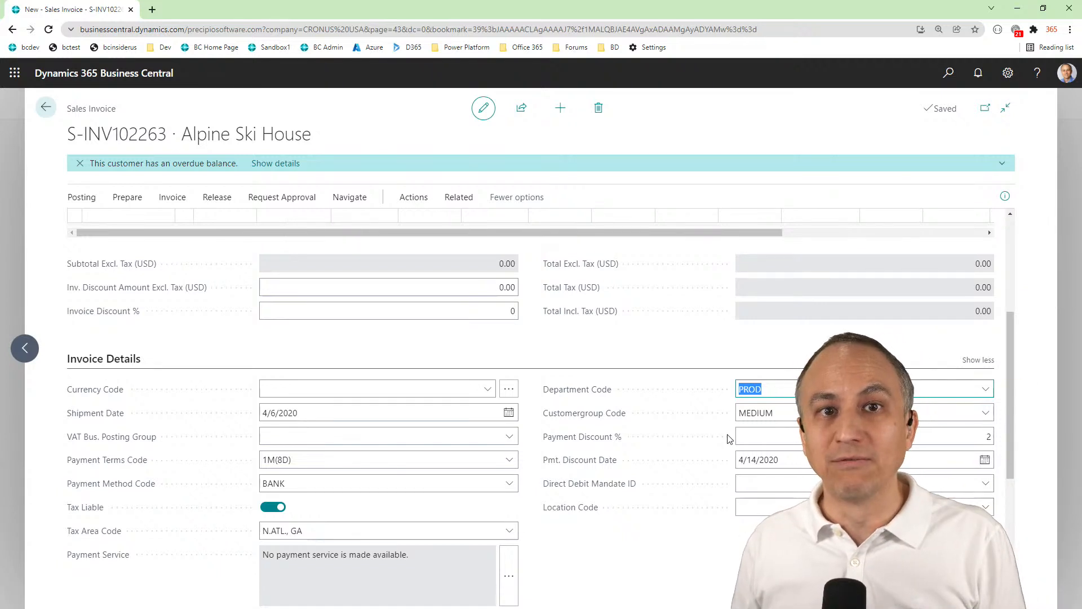
{"action": "scroll", "coordinate": [728, 439], "scroll_direction": "up", "scroll_amount": 2}
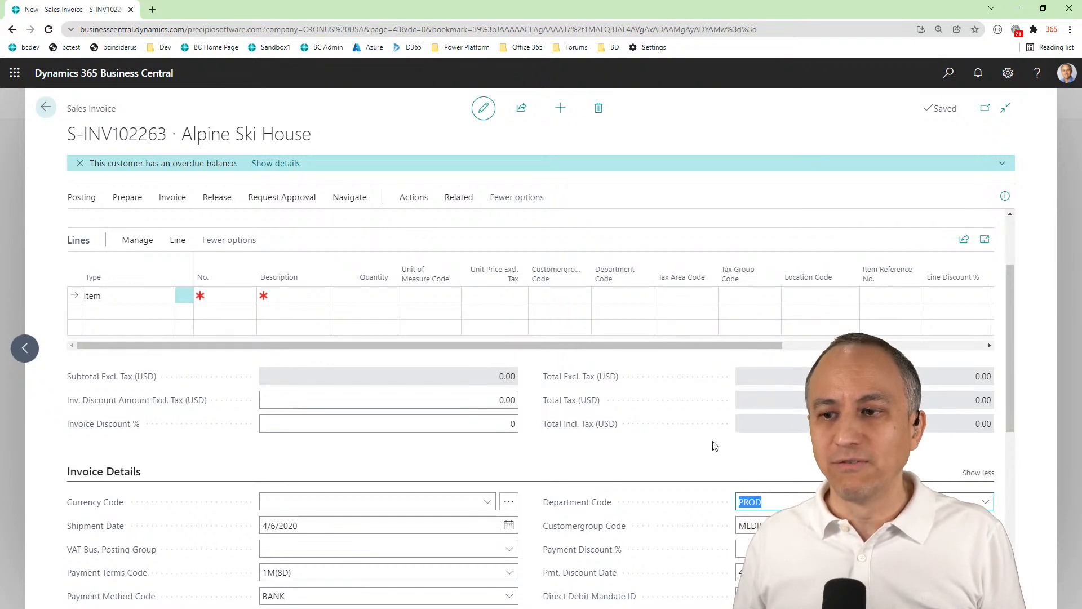
{"action": "left_click", "coordinate": [661, 464]}
{"action": "scroll", "coordinate": [661, 462], "scroll_direction": "down", "scroll_amount": 2}
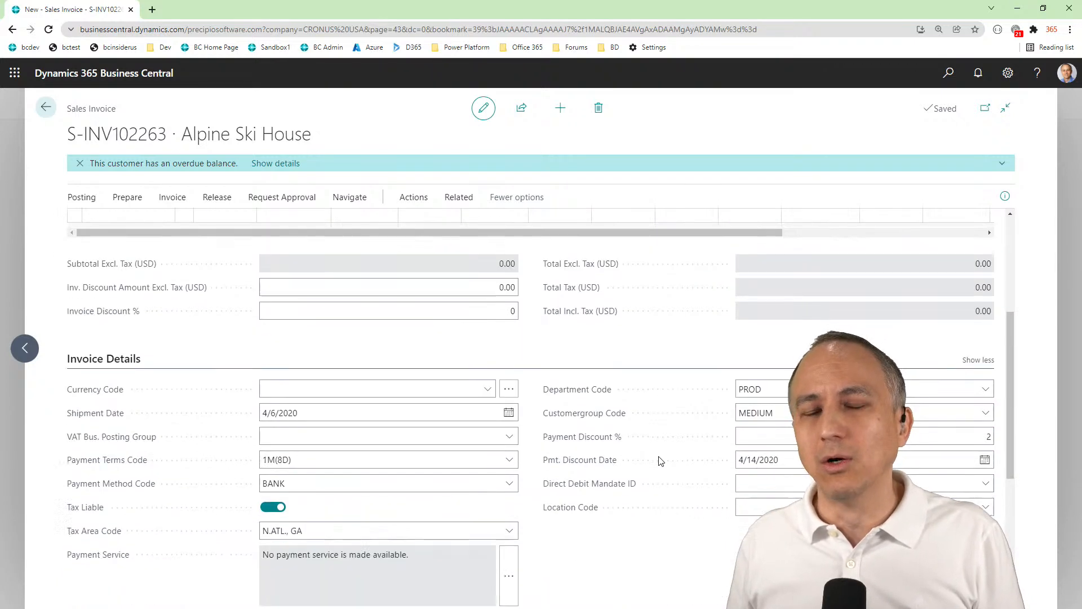
{"action": "scroll", "coordinate": [659, 458], "scroll_direction": "up", "scroll_amount": 4}
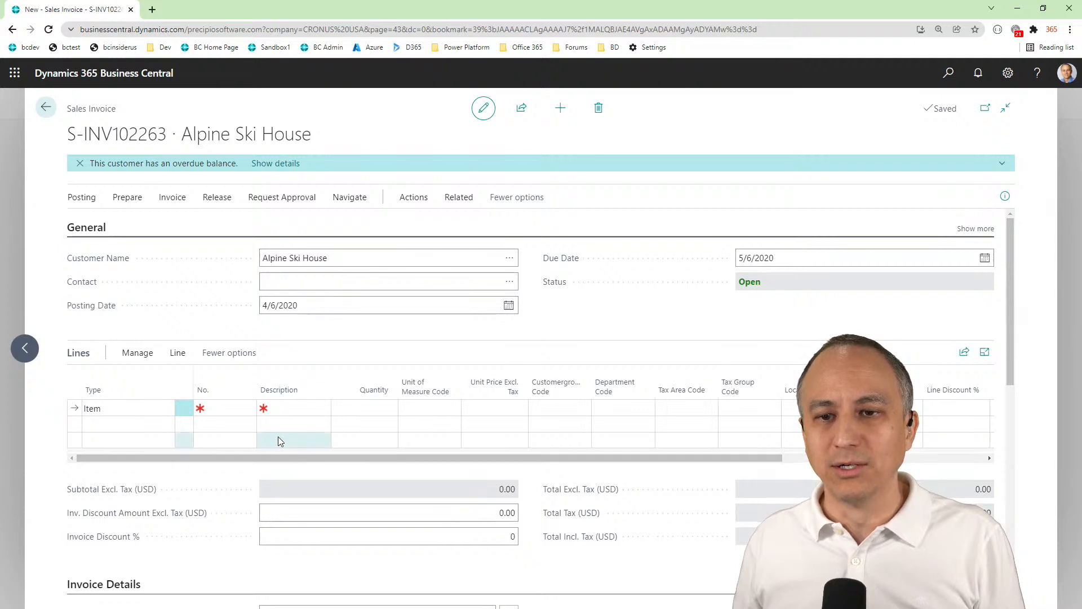
{"action": "scroll", "coordinate": [527, 518], "scroll_direction": "down", "scroll_amount": 4}
{"action": "scroll", "coordinate": [508, 496], "scroll_direction": "up", "scroll_amount": 2}
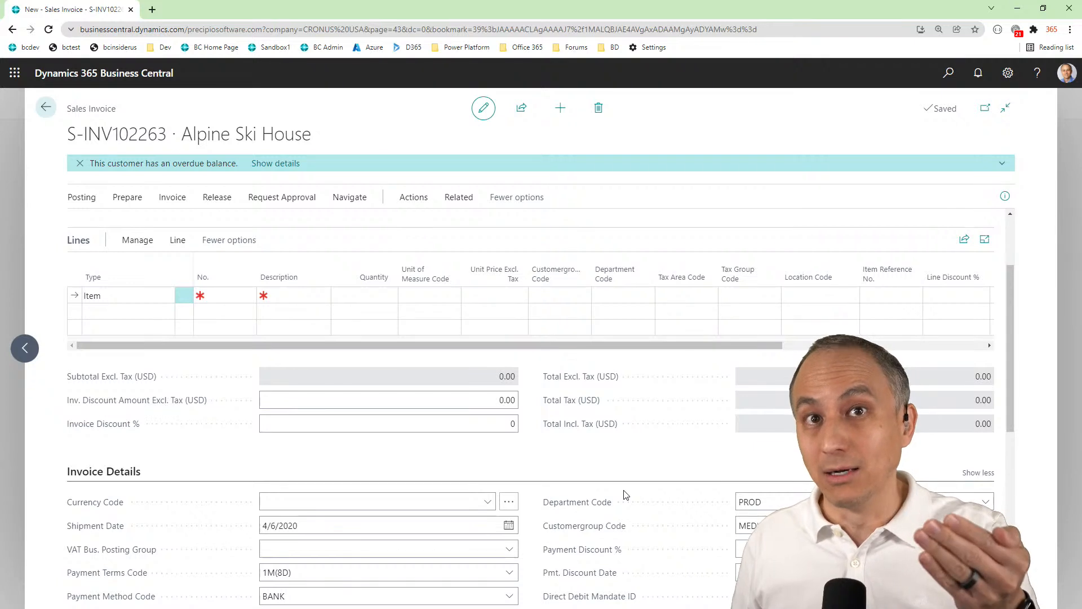
{"action": "scroll", "coordinate": [627, 491], "scroll_direction": "down", "scroll_amount": 2}
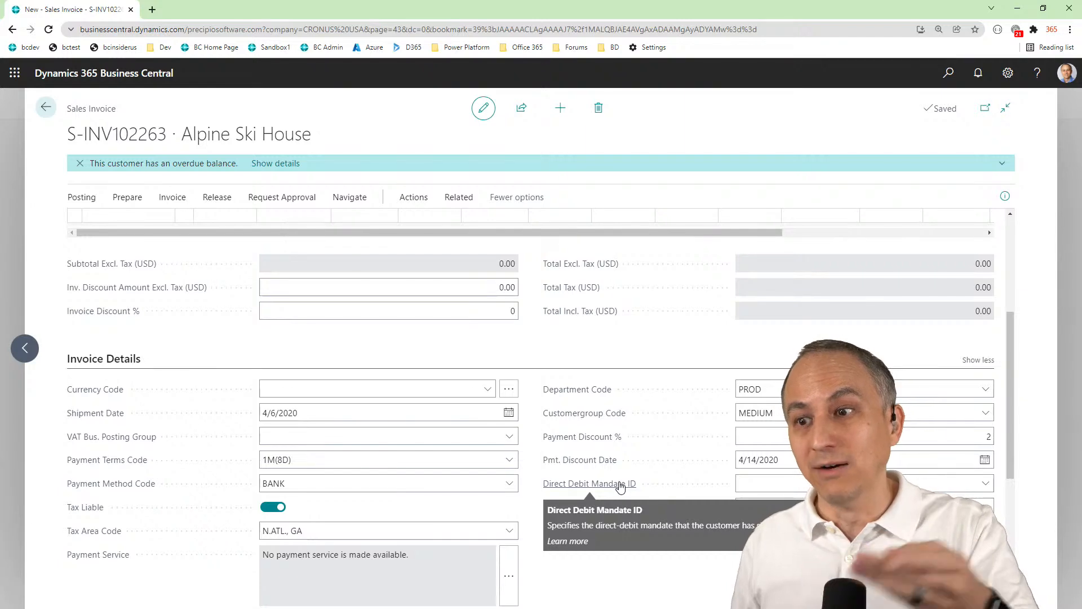
{"action": "scroll", "coordinate": [622, 484], "scroll_direction": "down", "scroll_amount": 2}
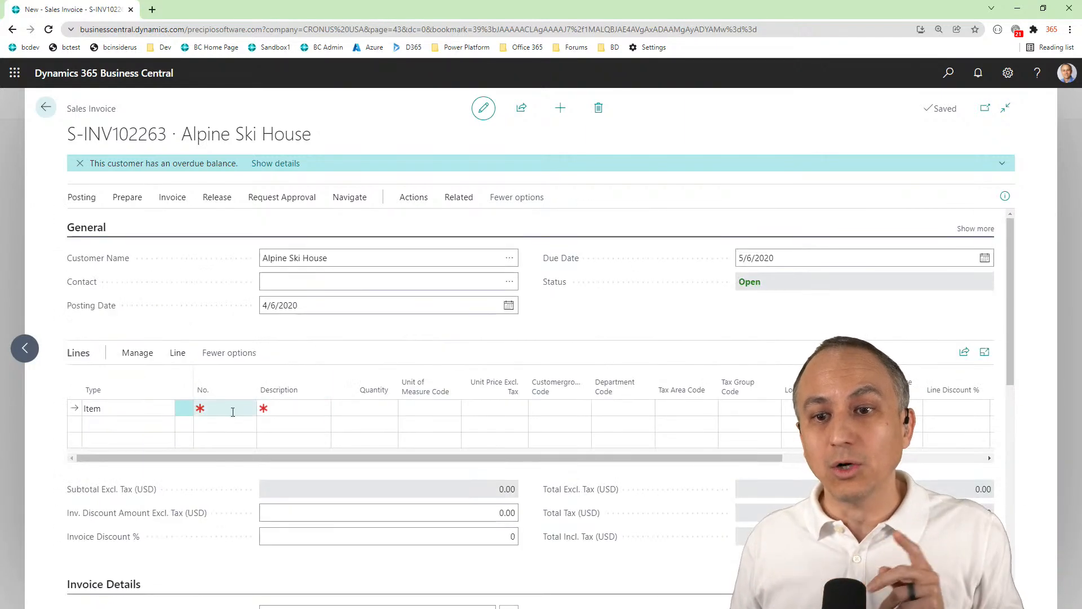
Add item 1900-S to the first invoice line and compare its customer group and department codes with the invoice details
{"action": "left_click", "coordinate": [233, 408]}
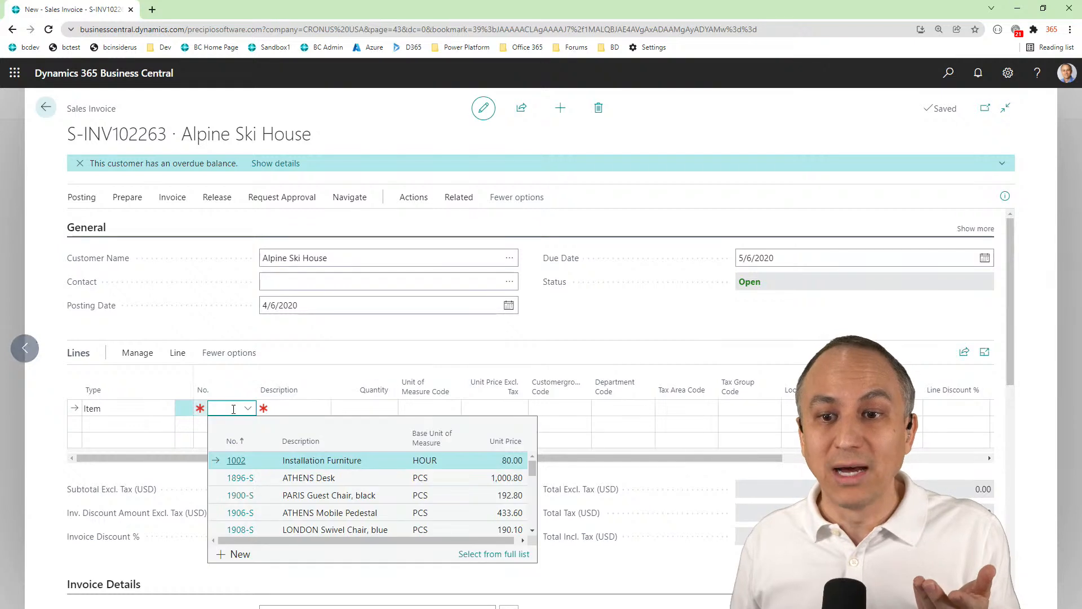
{"action": "left_click", "coordinate": [240, 501]}
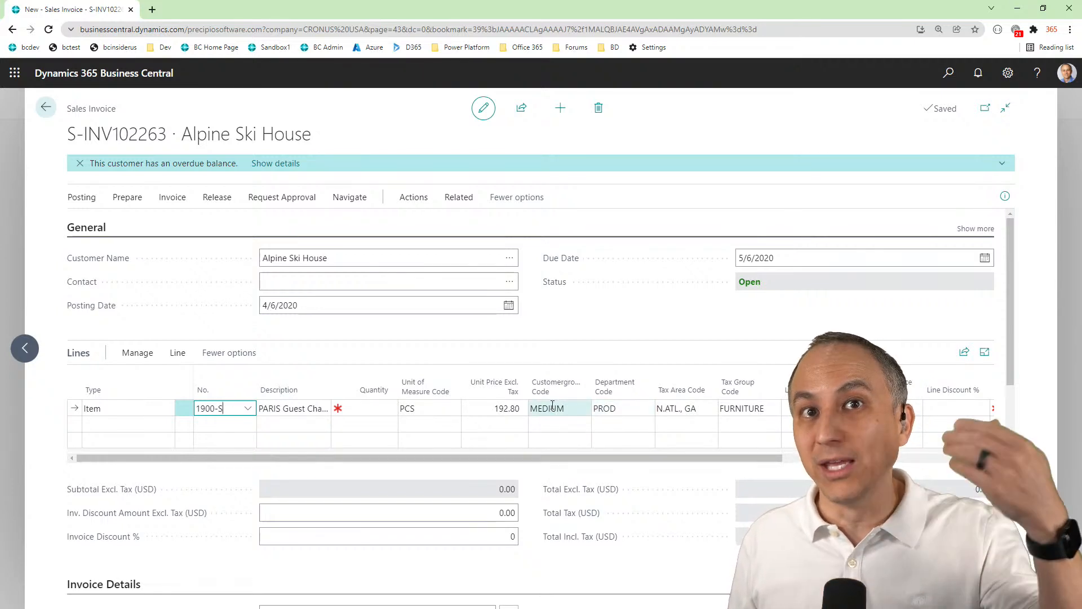
{"action": "scroll", "coordinate": [553, 405], "scroll_direction": "down", "scroll_amount": 4}
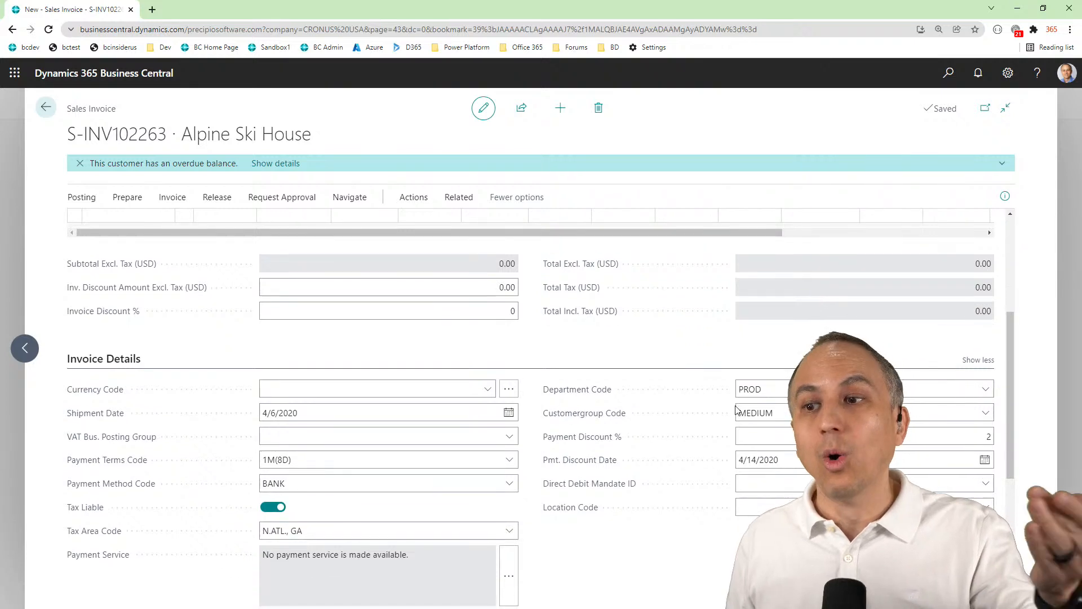
{"action": "left_click", "coordinate": [781, 397]}
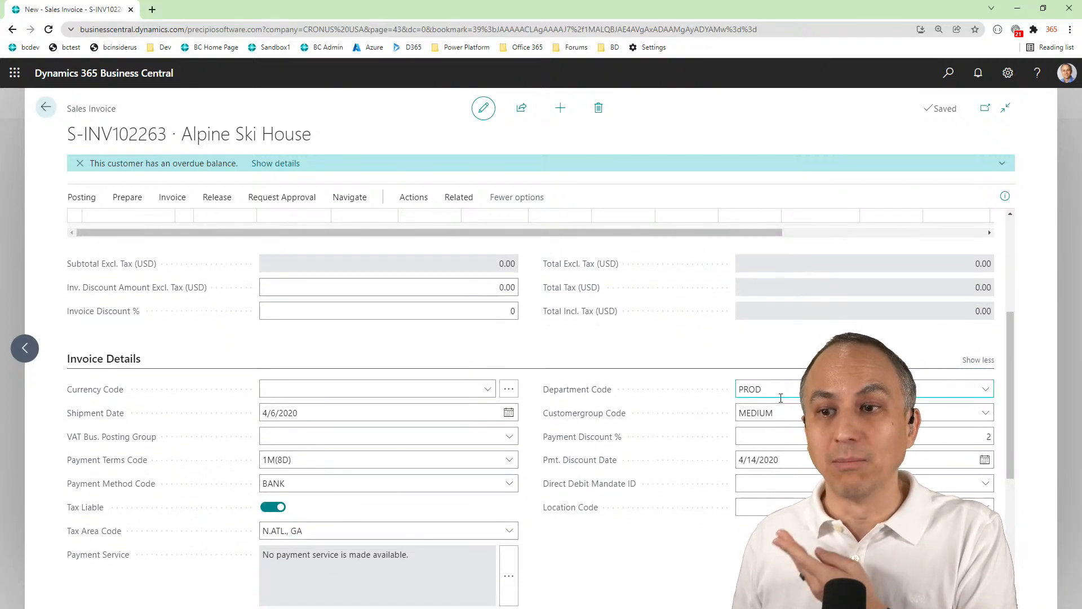
{"action": "scroll", "coordinate": [781, 397], "scroll_direction": "up", "scroll_amount": 4}
{"action": "left_click", "coordinate": [180, 408]}
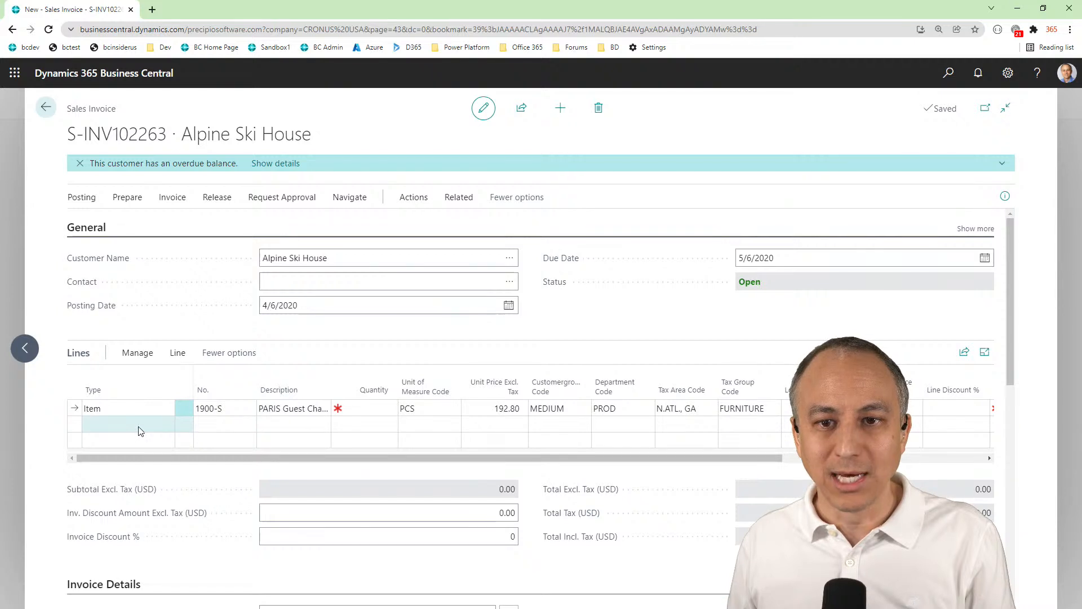
Delete the 1900-S item line from the Alpine Ski House sales invoice
{"action": "left_click", "coordinate": [138, 428]}
{"action": "left_click", "coordinate": [185, 408]}
{"action": "left_click", "coordinate": [185, 408]}
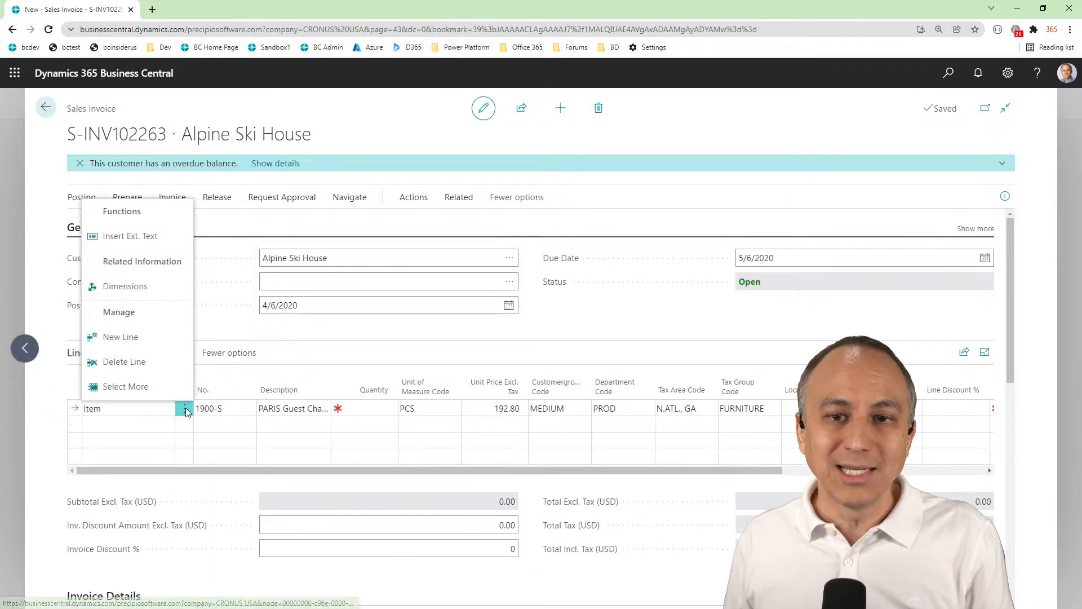
{"action": "left_click", "coordinate": [146, 363]}
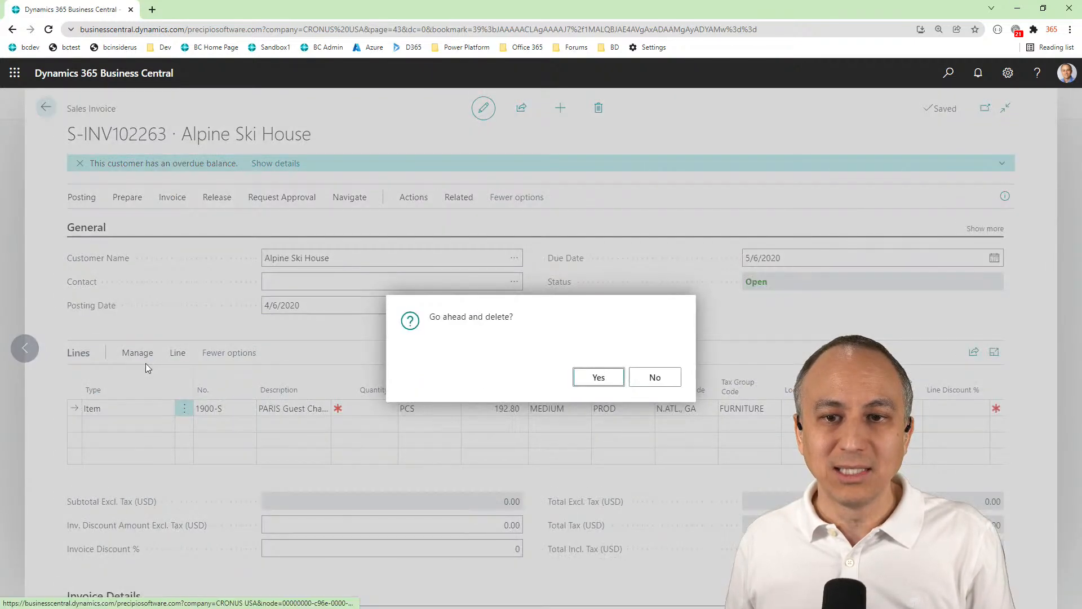
{"action": "left_click", "coordinate": [597, 378]}
Clear the department code and customer group code in the invoice details
{"action": "scroll", "coordinate": [792, 458], "scroll_direction": "down", "scroll_amount": 2}
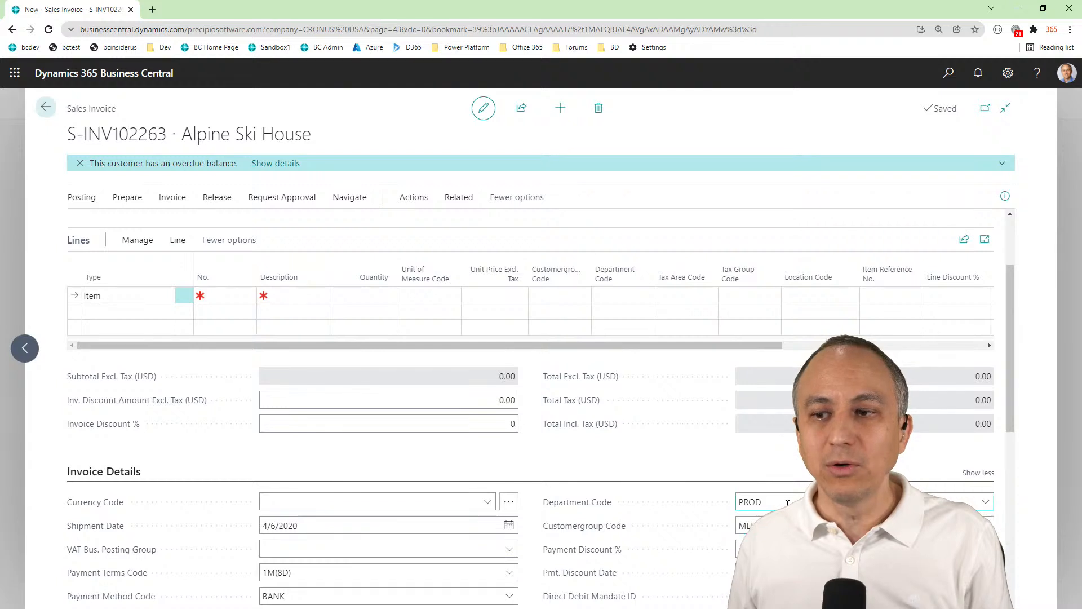
{"action": "scroll", "coordinate": [786, 501], "scroll_direction": "down", "scroll_amount": 2}
{"action": "key", "text": "BackSpace"}
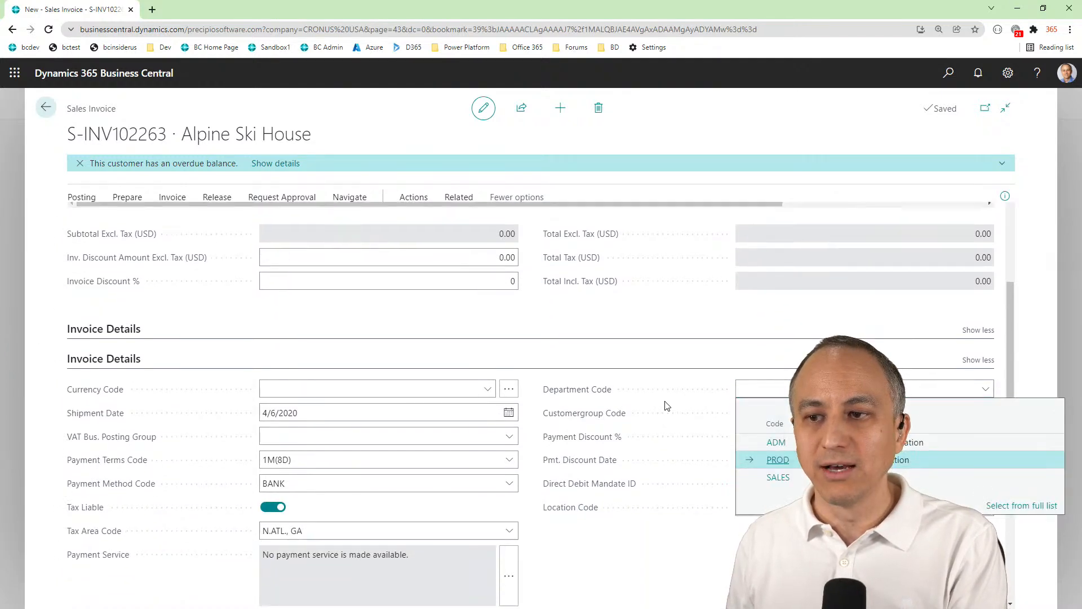
{"action": "left_click", "coordinate": [790, 297]}
{"action": "key", "text": "BackSpace"}
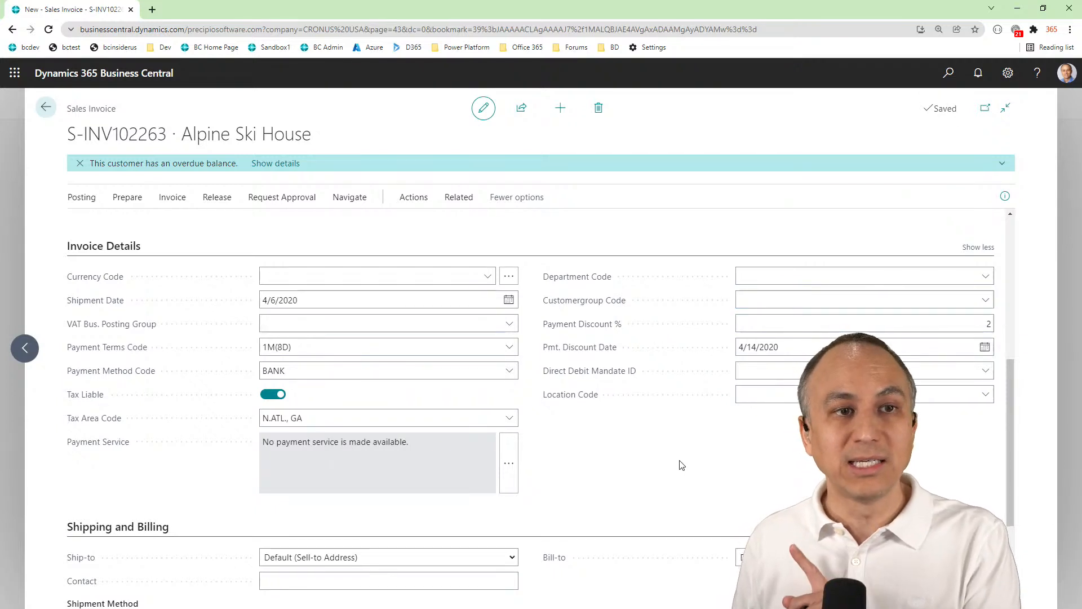
Enter item 1900-S again on the first invoice line, with the invoice's header dimension codes left blank
{"action": "scroll", "coordinate": [682, 456], "scroll_direction": "up", "scroll_amount": 4}
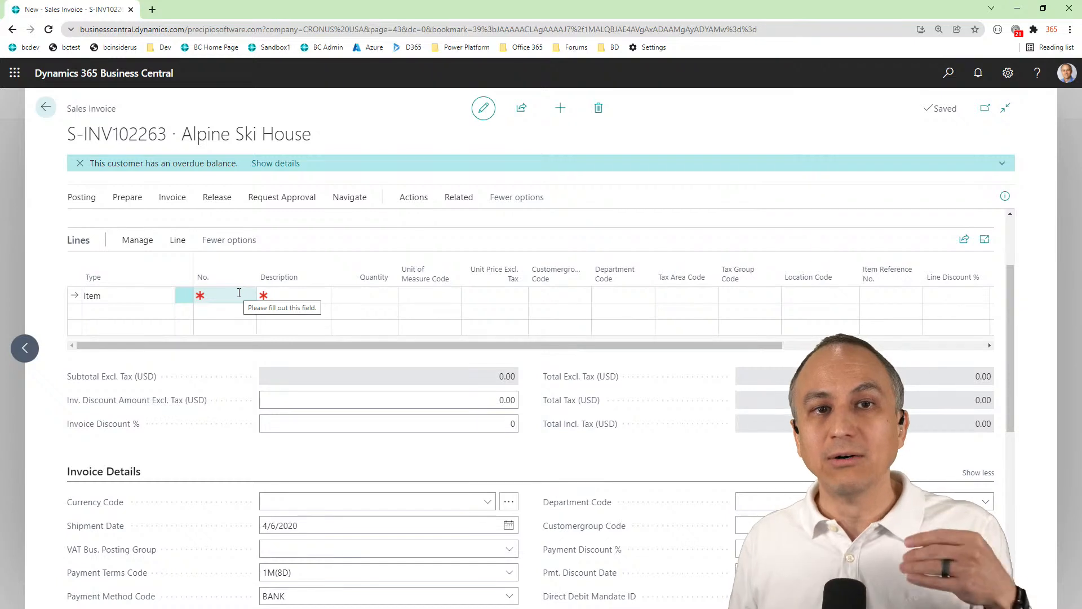
{"action": "left_click", "coordinate": [239, 293]}
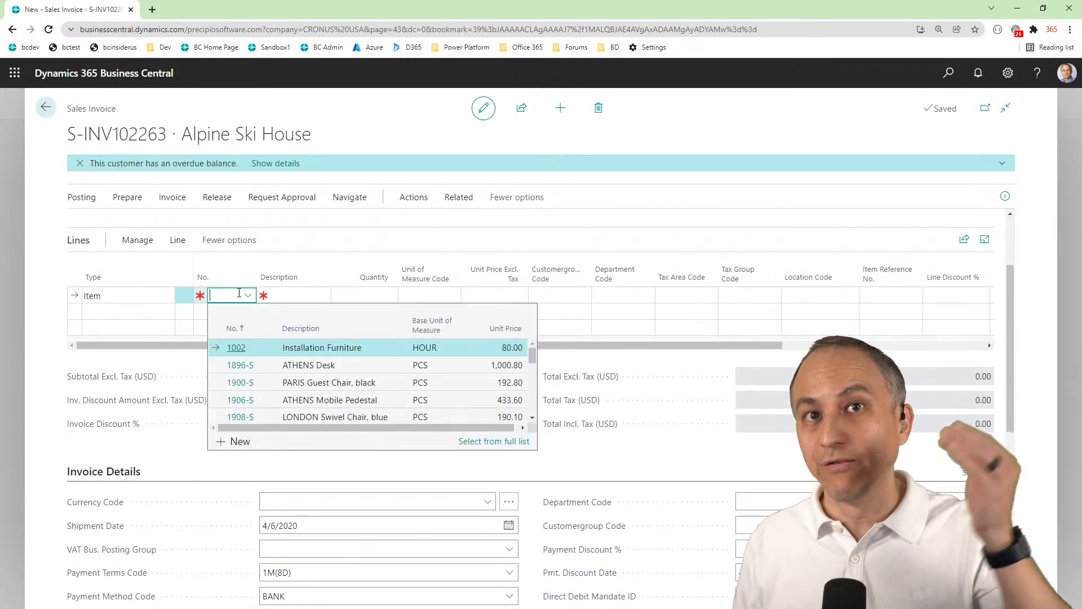
{"action": "left_click", "coordinate": [236, 386]}
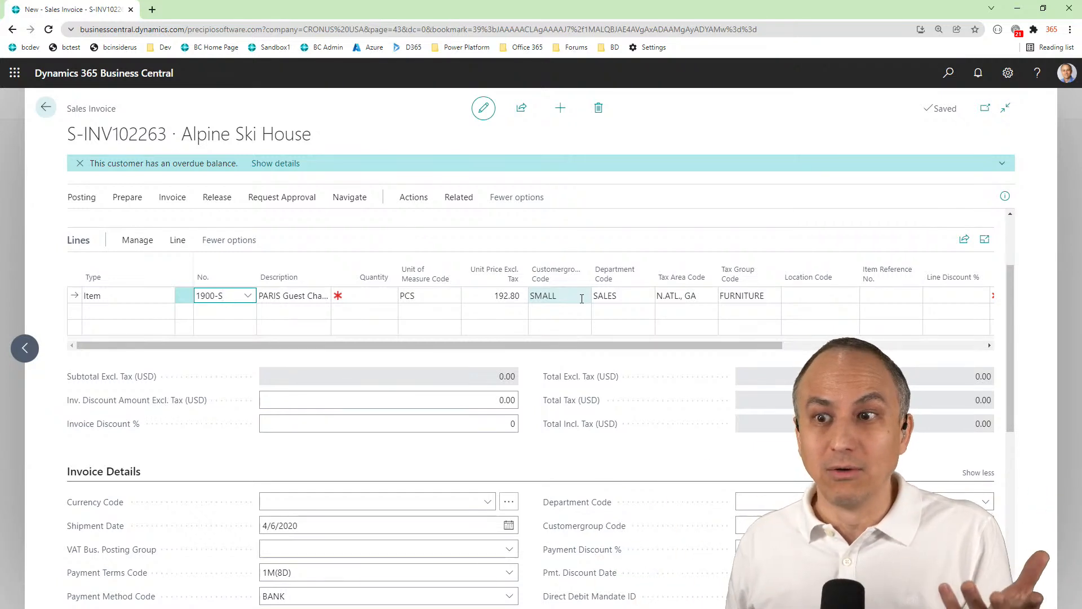
Examine the customer group and department codes on the 1900-S line against the corresponding fields in the invoice details
{"action": "left_click", "coordinate": [582, 299]}
{"action": "left_click", "coordinate": [627, 296]}
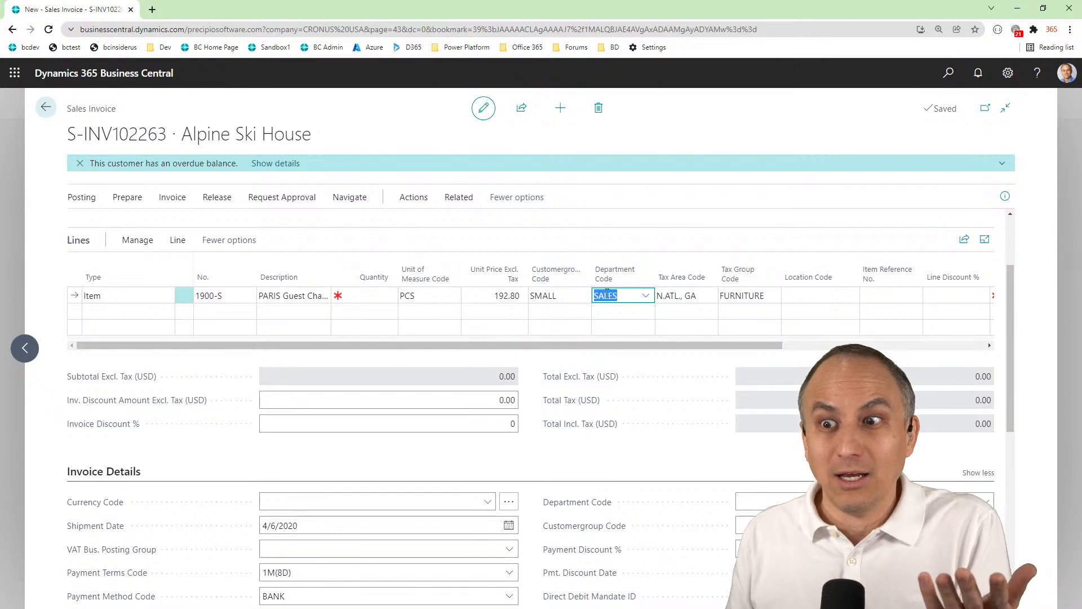
{"action": "key", "text": "shift+Tab"}
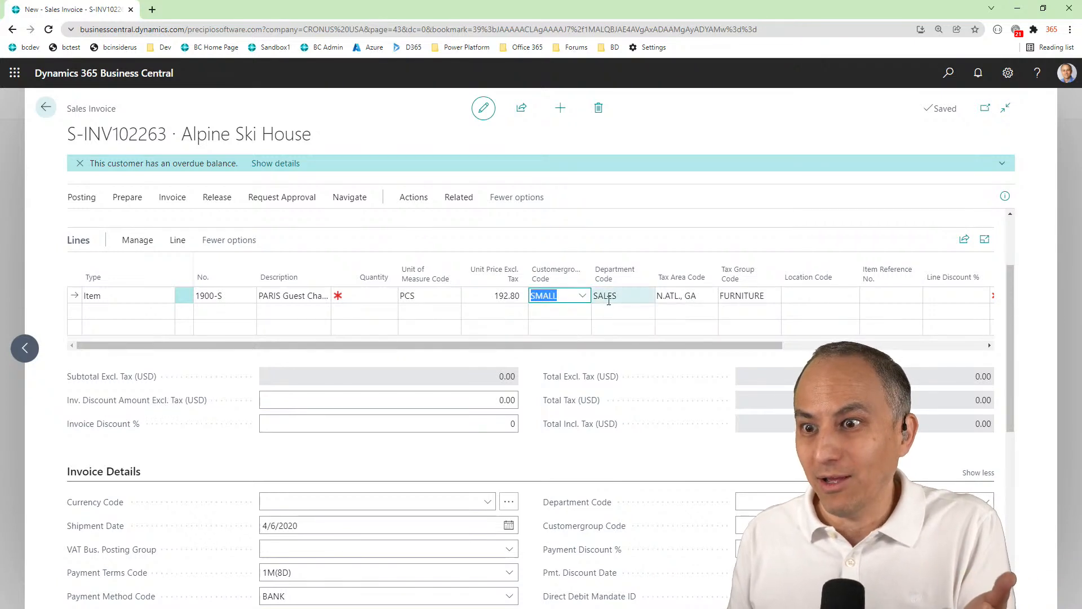
{"action": "left_click", "coordinate": [639, 297]}
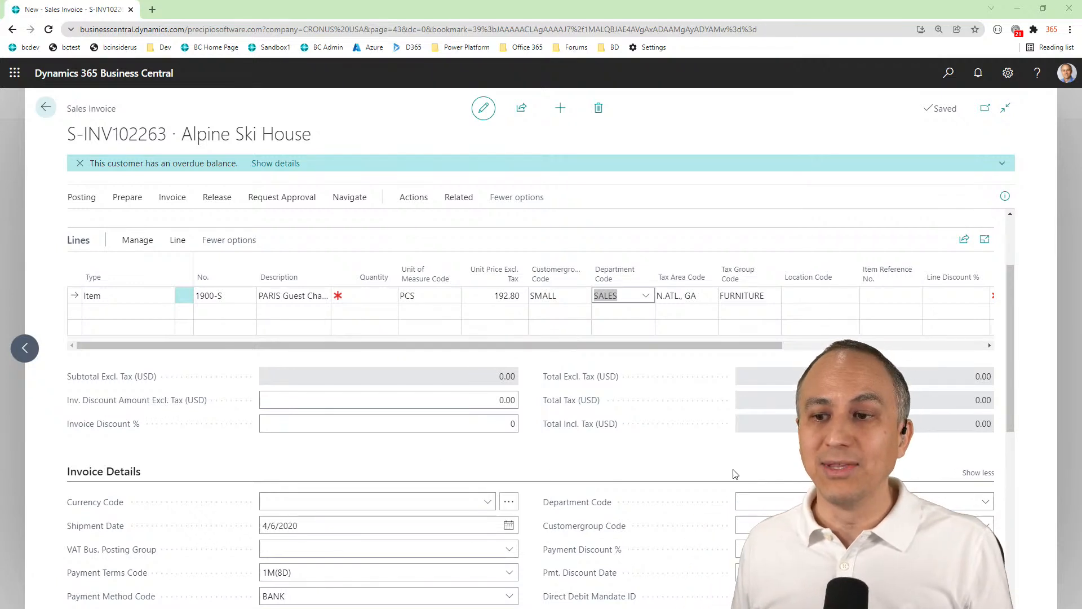
{"action": "left_click", "coordinate": [760, 509]}
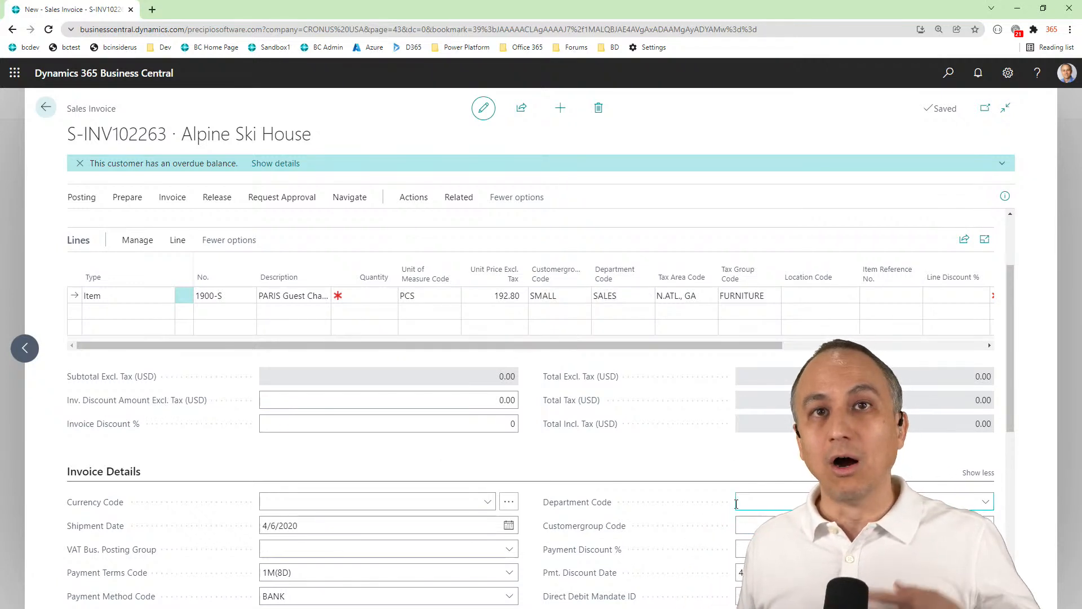
{"action": "left_click", "coordinate": [434, 322]}
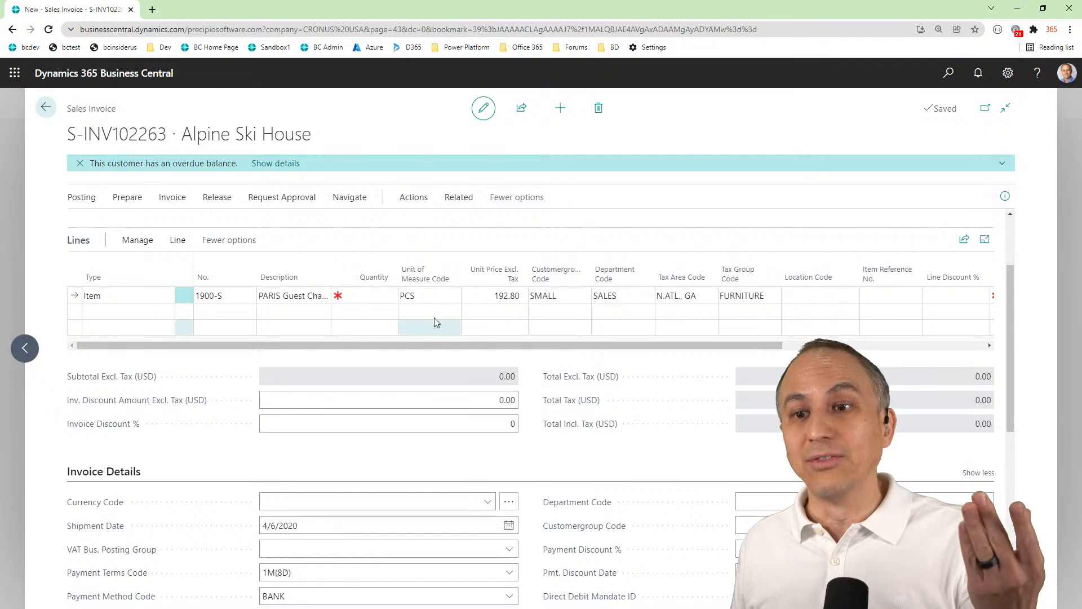
{"action": "left_click", "coordinate": [443, 293]}
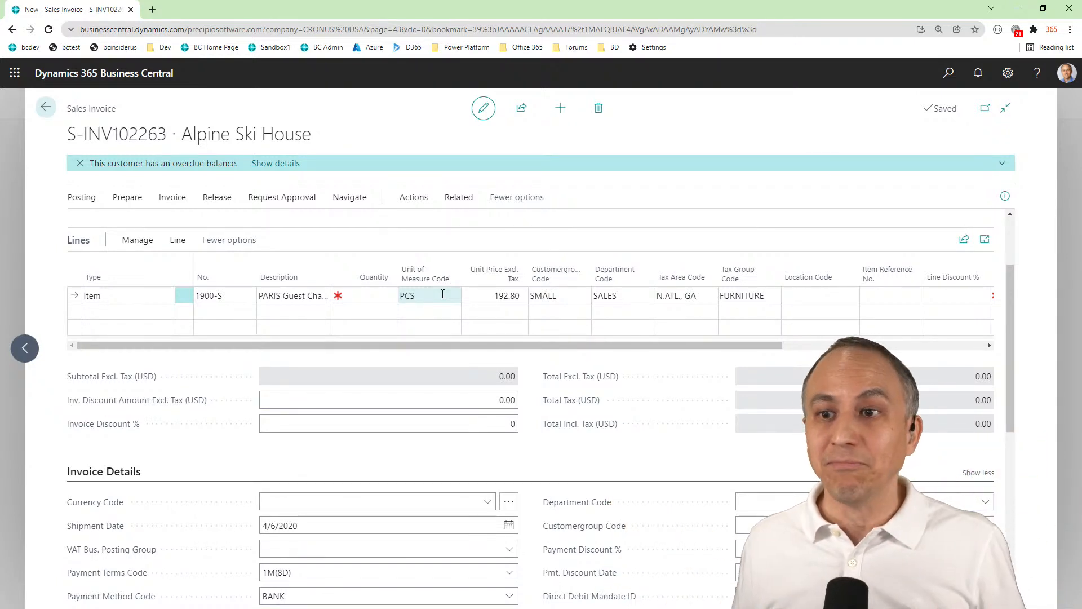
{"action": "scroll", "coordinate": [733, 476], "scroll_direction": "down", "scroll_amount": 2}
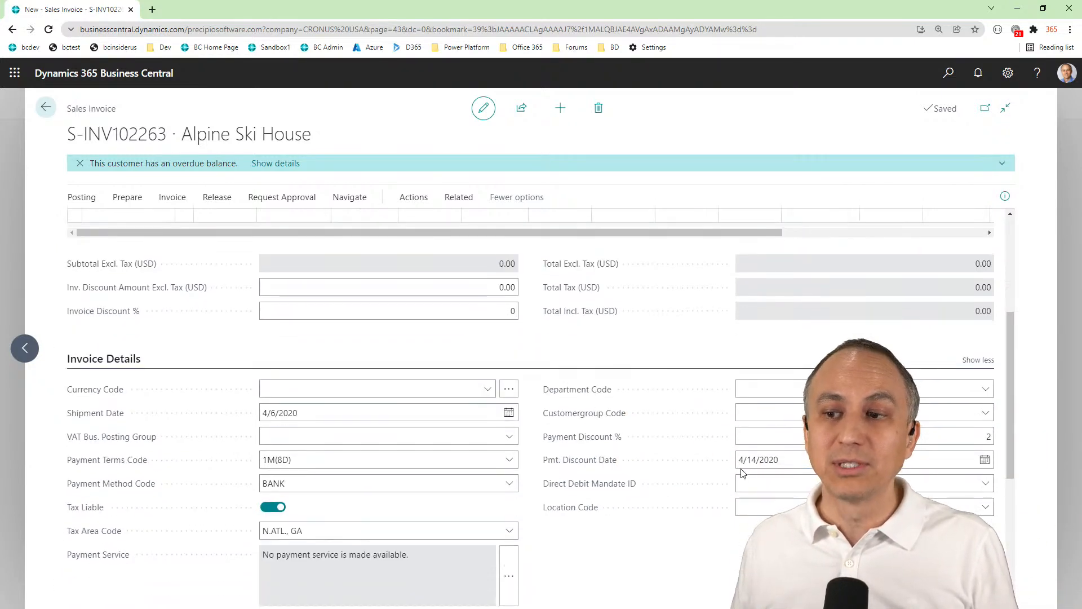
{"action": "scroll", "coordinate": [739, 471], "scroll_direction": "up", "scroll_amount": 2}
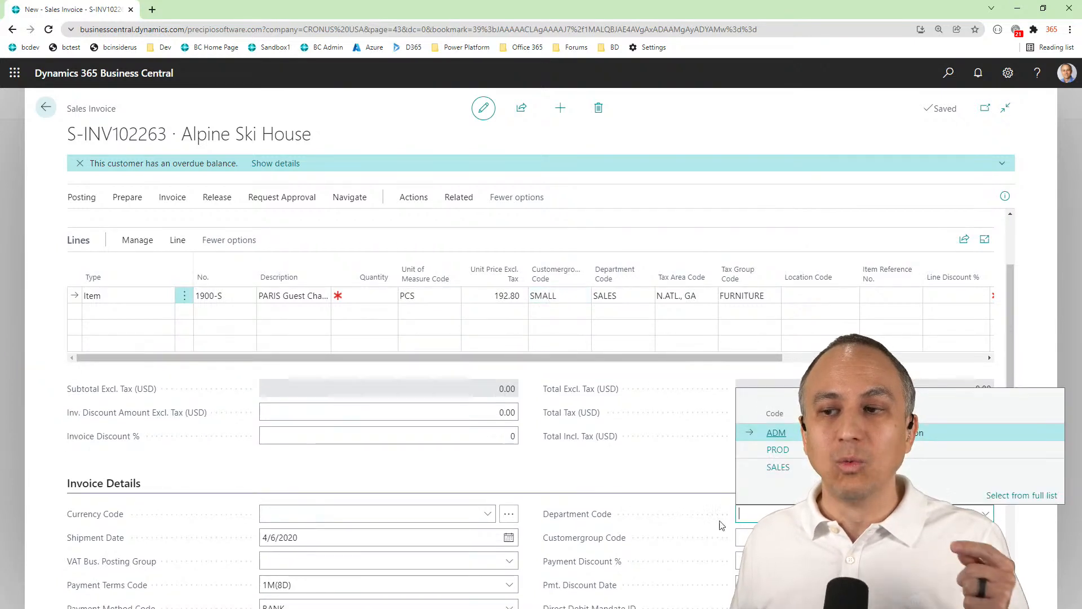
{"action": "left_click", "coordinate": [569, 294]}
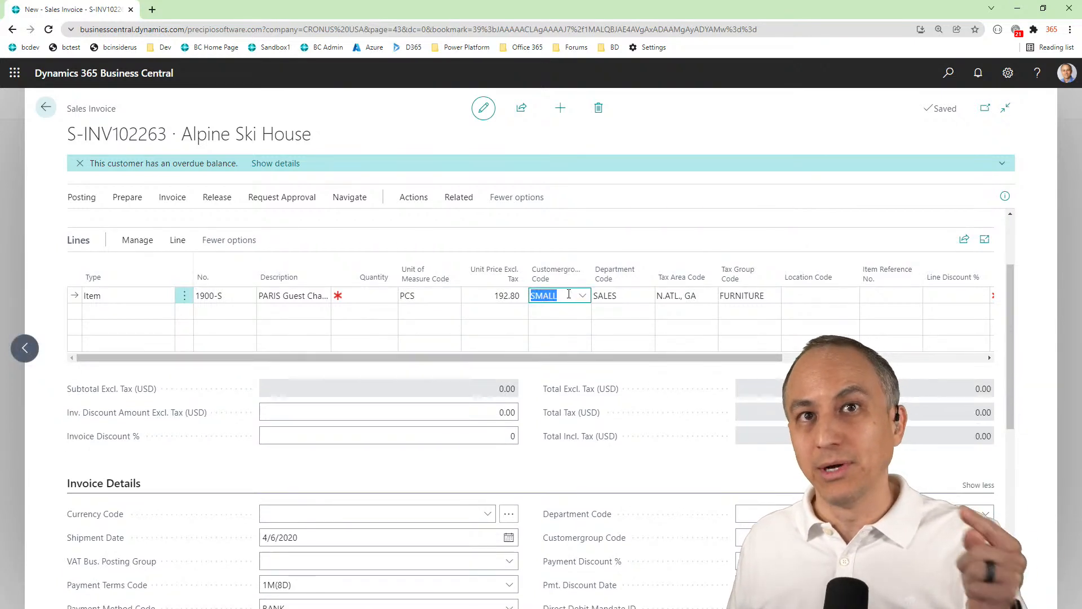
{"action": "left_click", "coordinate": [639, 296]}
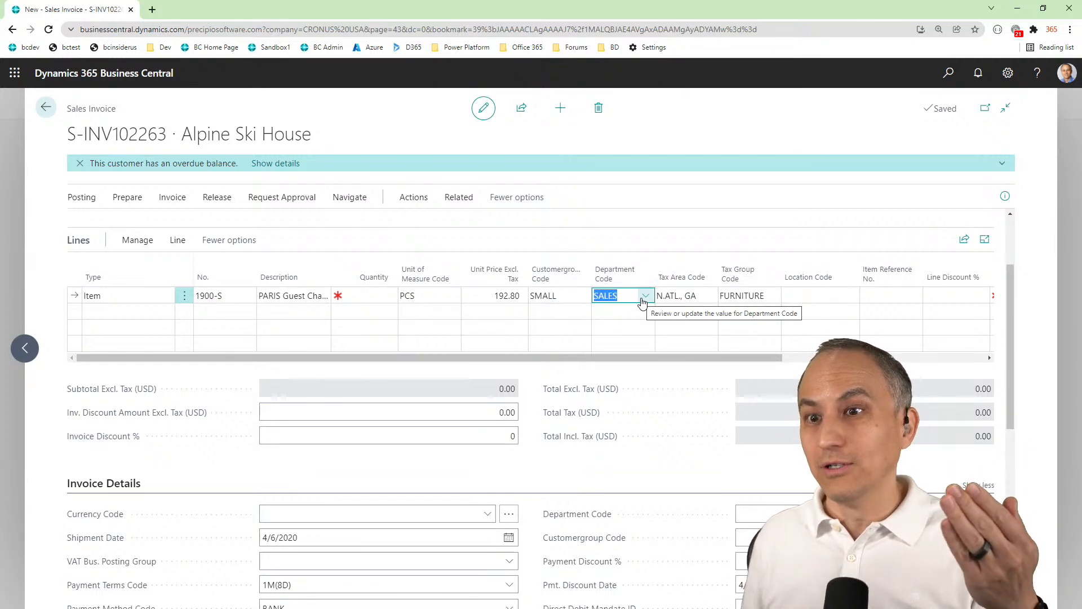
{"action": "left_click", "coordinate": [678, 486]}
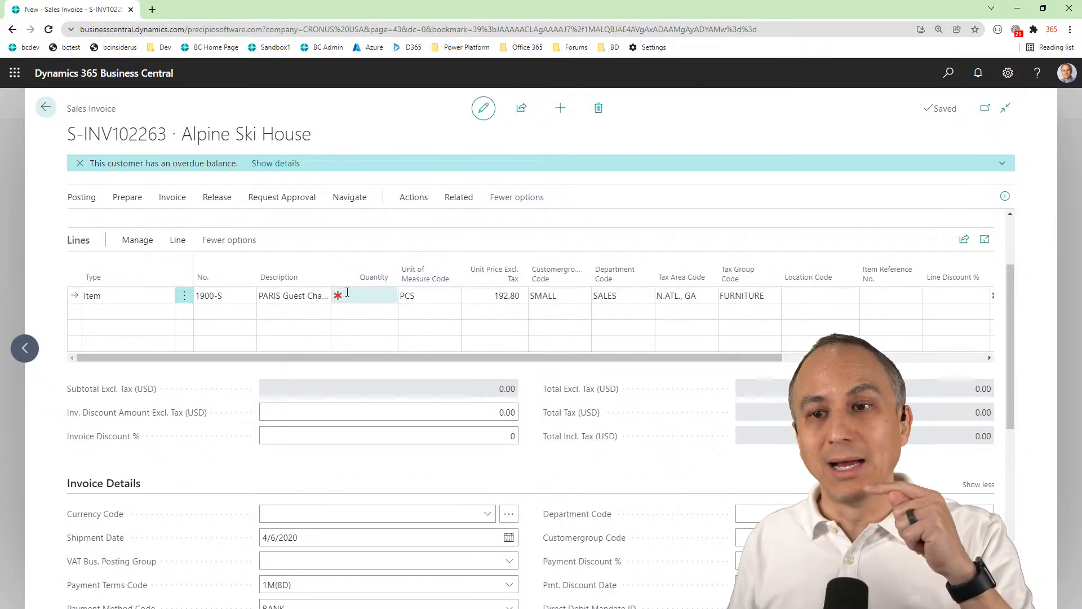
{"action": "mouse_move", "coordinate": [359, 296]}
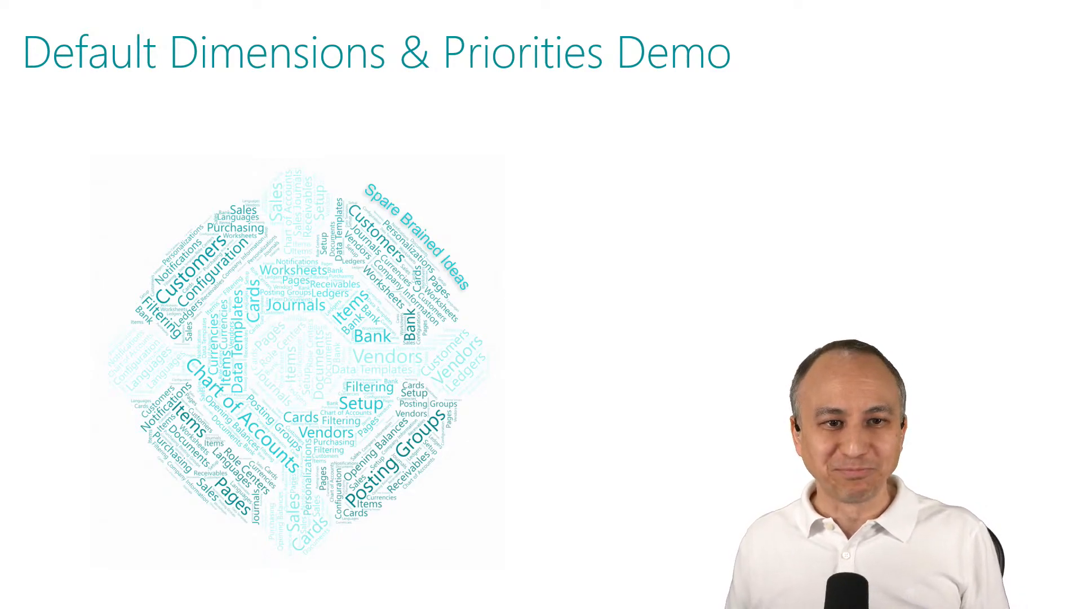
{"action": "key", "text": "Right"}
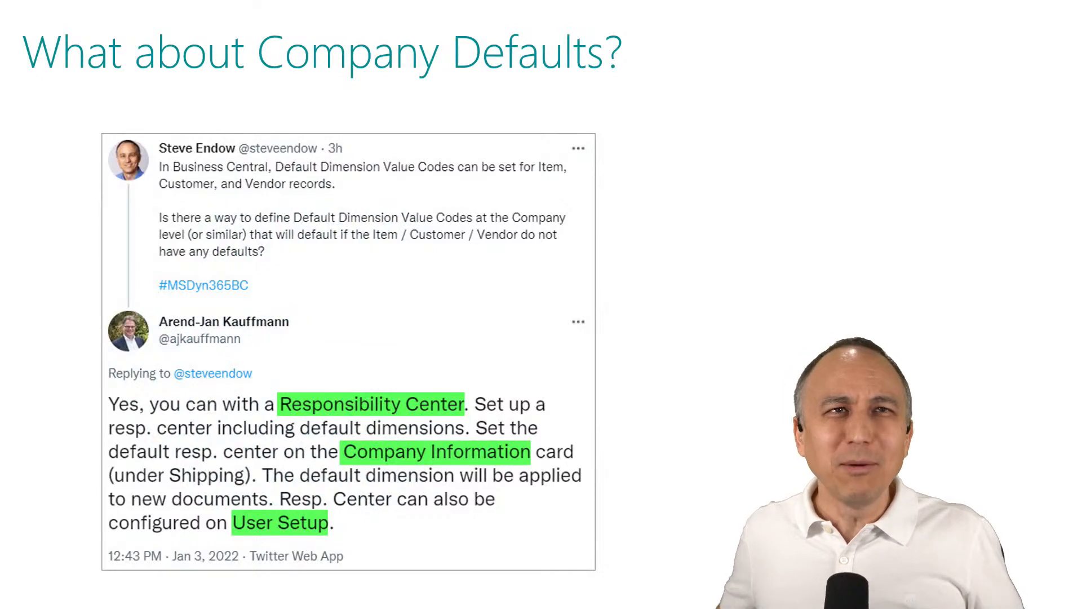
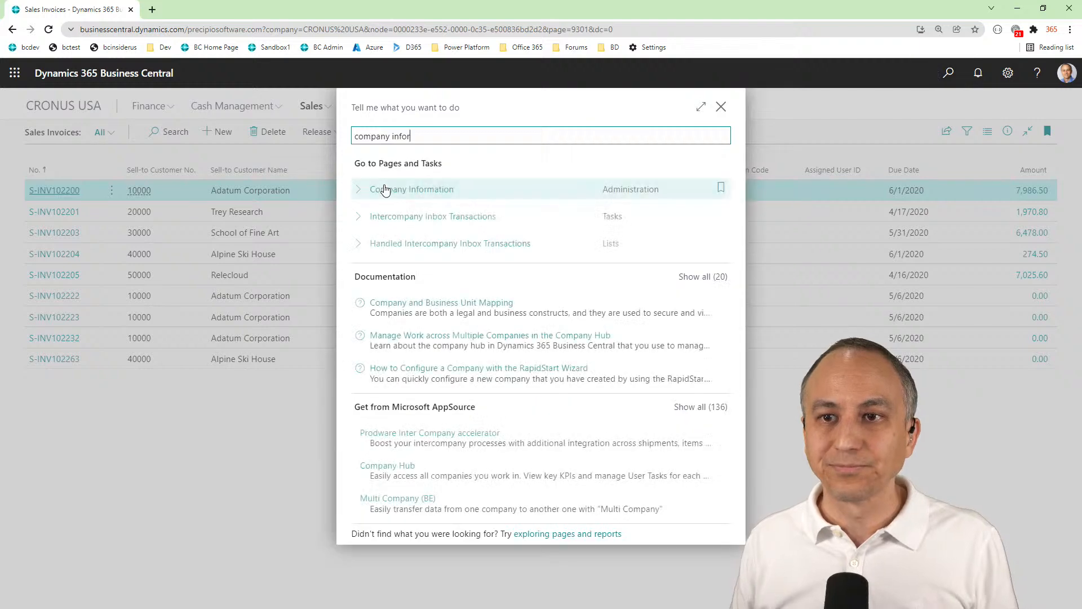
Open Company Information and set the shipping Responsibility Center to LOSANGELES
{"action": "left_click", "coordinate": [388, 188]}
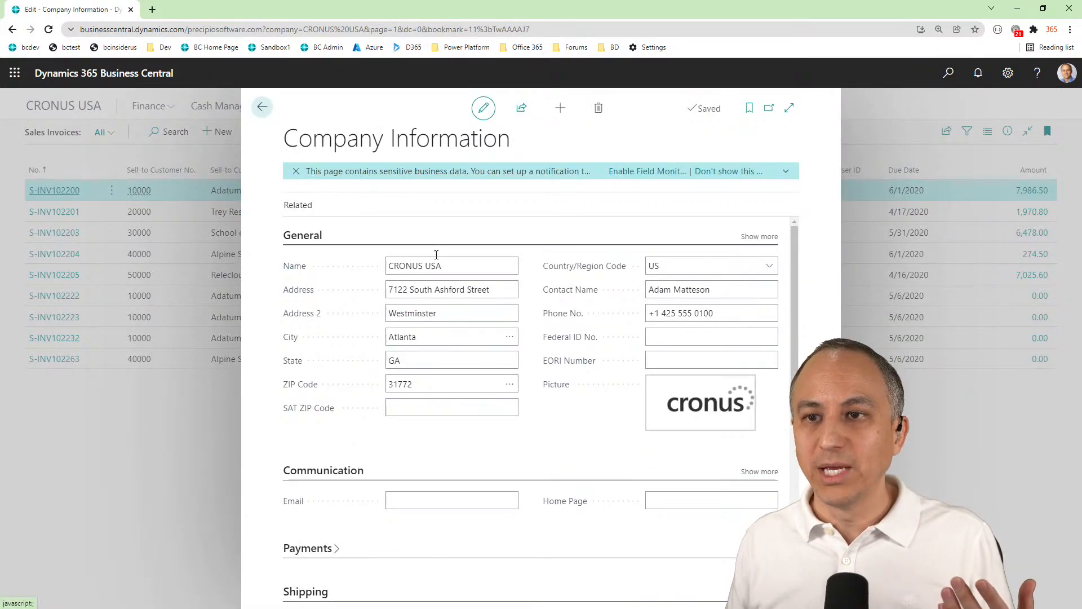
{"action": "scroll", "coordinate": [590, 372], "scroll_direction": "down", "scroll_amount": 5}
{"action": "scroll", "coordinate": [590, 372], "scroll_direction": "down", "scroll_amount": 2}
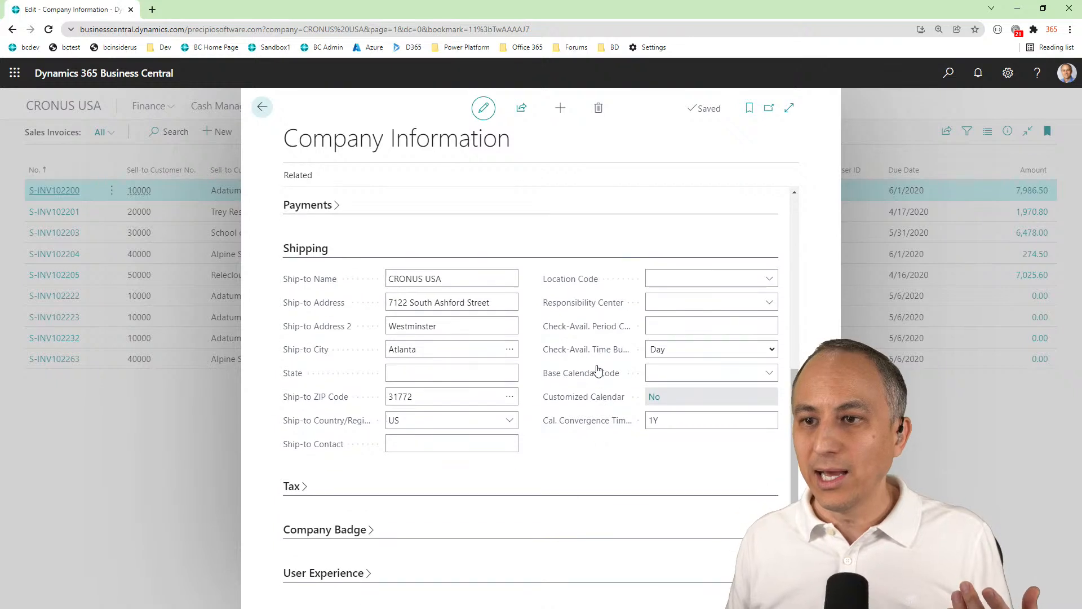
{"action": "left_click", "coordinate": [667, 304]}
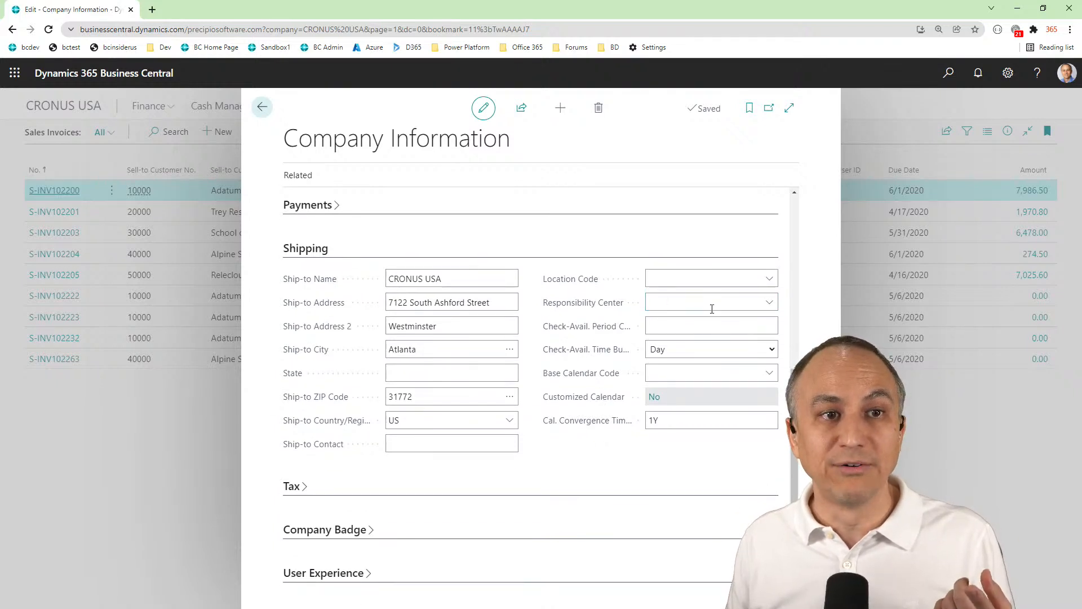
{"action": "left_click", "coordinate": [770, 302]}
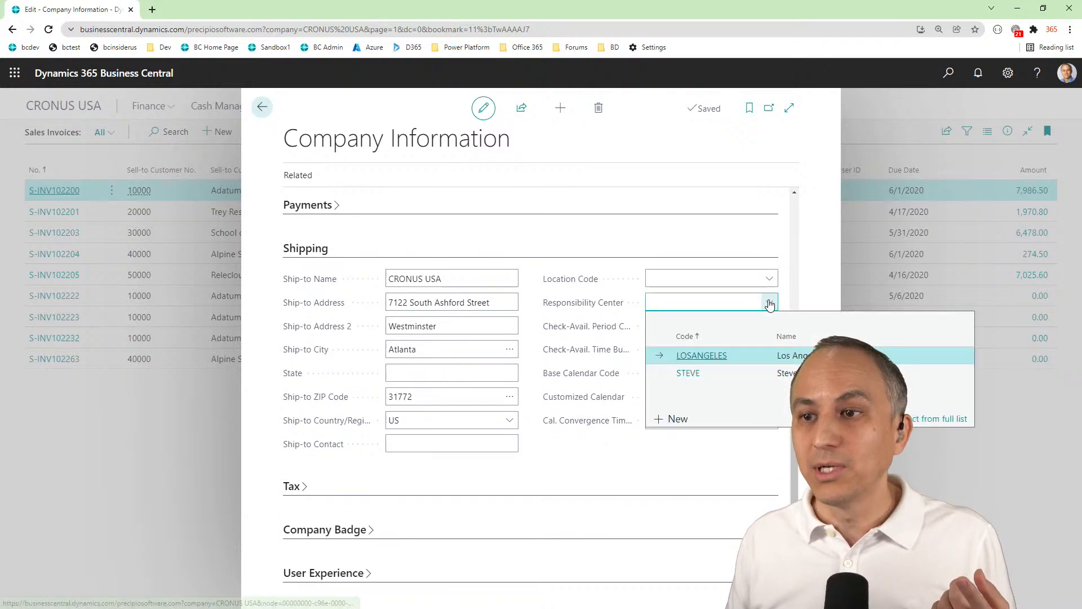
{"action": "left_click", "coordinate": [709, 354]}
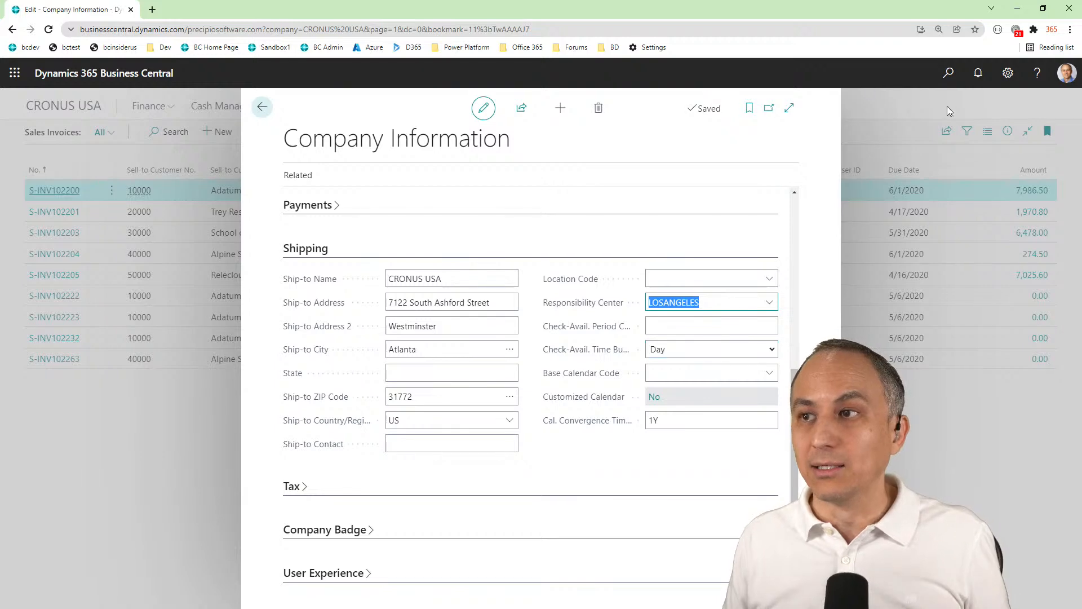
Search for "responsib" and open the Responsibility Centers list
{"action": "left_click", "coordinate": [950, 73]}
{"action": "type", "text": "comp"}
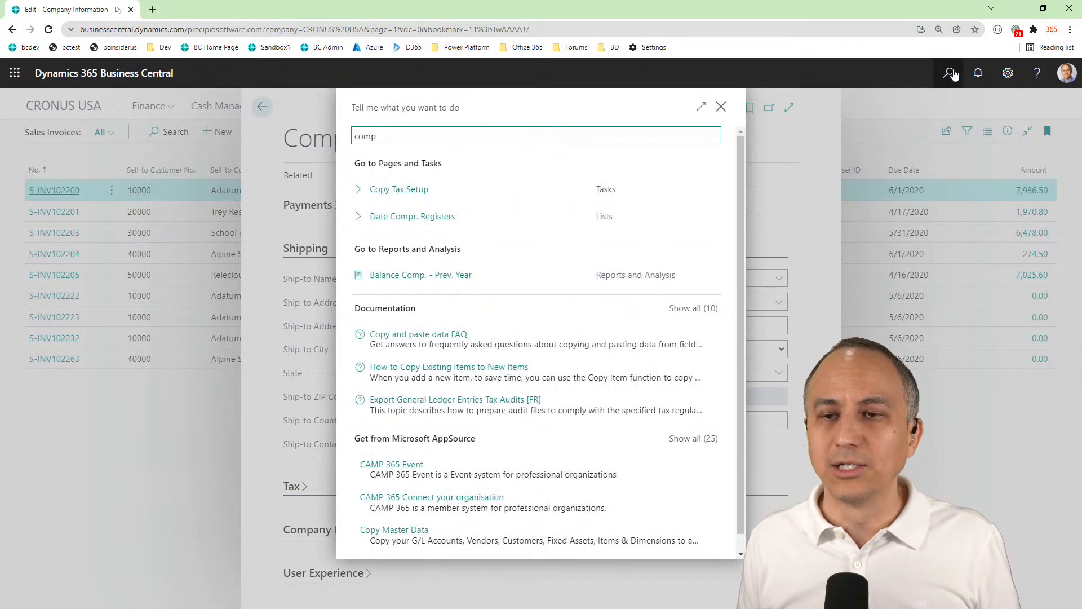
{"action": "key", "text": "BackSpace"}
{"action": "key", "text": "BackSpace"}
{"action": "key", "text": "BackSpace"}
{"action": "key", "text": "BackSpace"}
{"action": "type", "text": "responsib"}
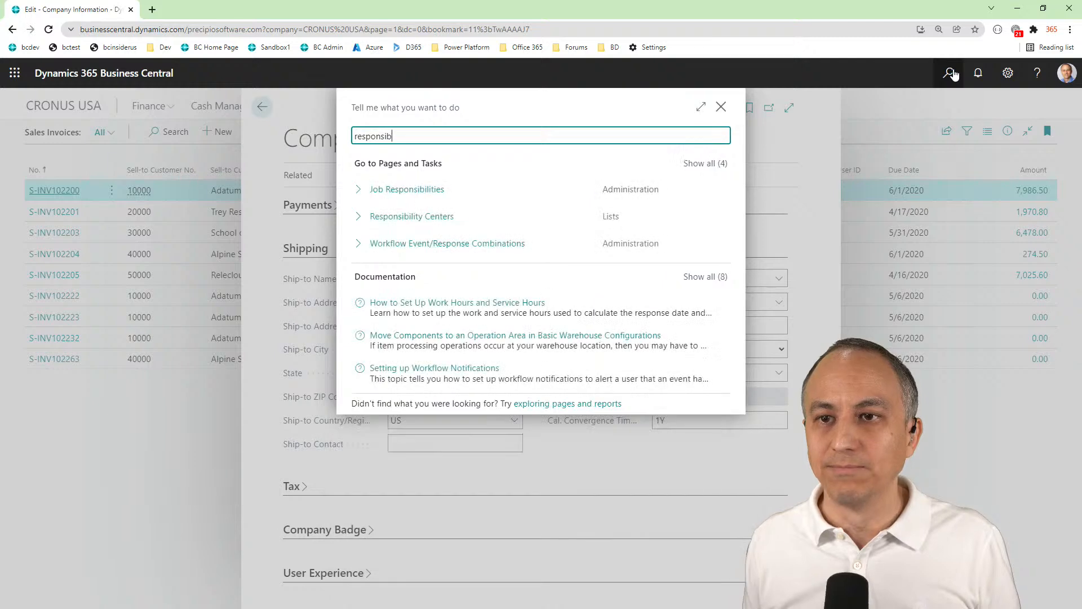
{"action": "left_click", "coordinate": [447, 220]}
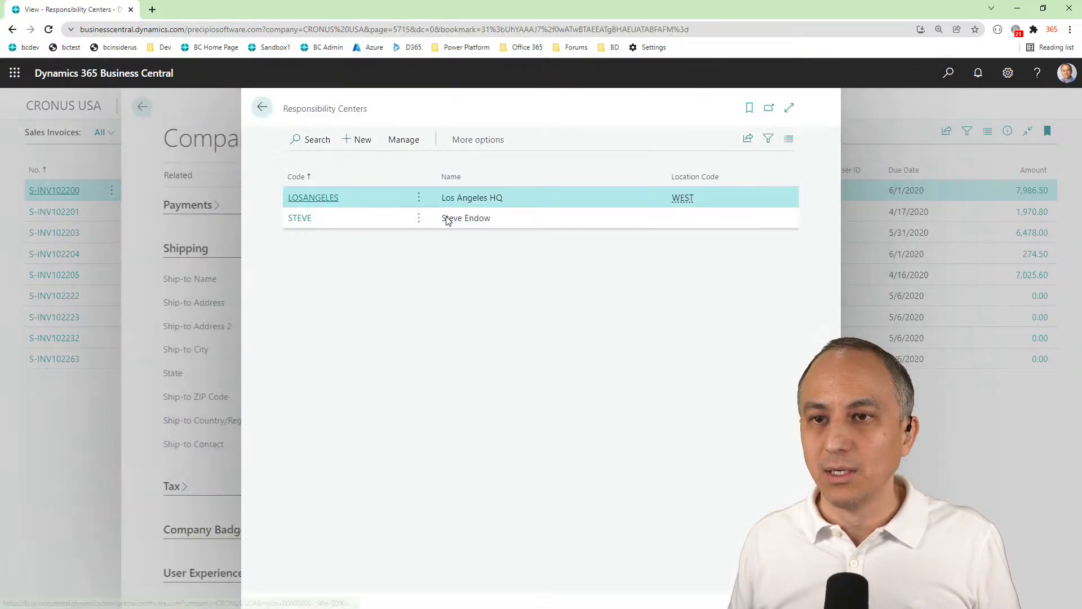
Check the department and customer group codes on the LOSANGELES responsibility center card, and return to the sales invoices list
{"action": "left_click", "coordinate": [304, 198]}
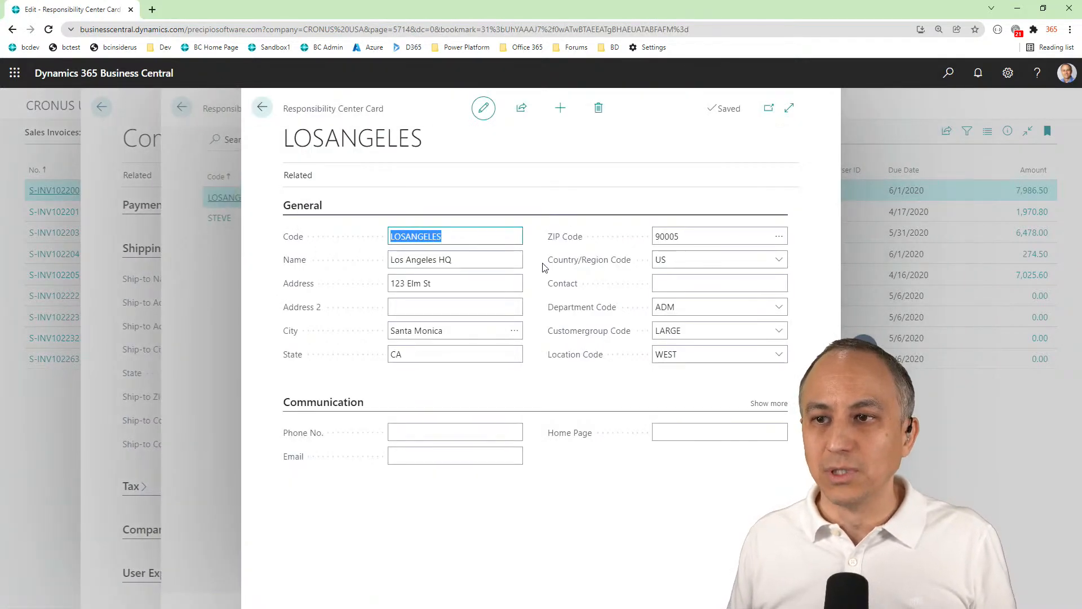
{"action": "left_click", "coordinate": [700, 306]}
{"action": "left_click", "coordinate": [695, 332]}
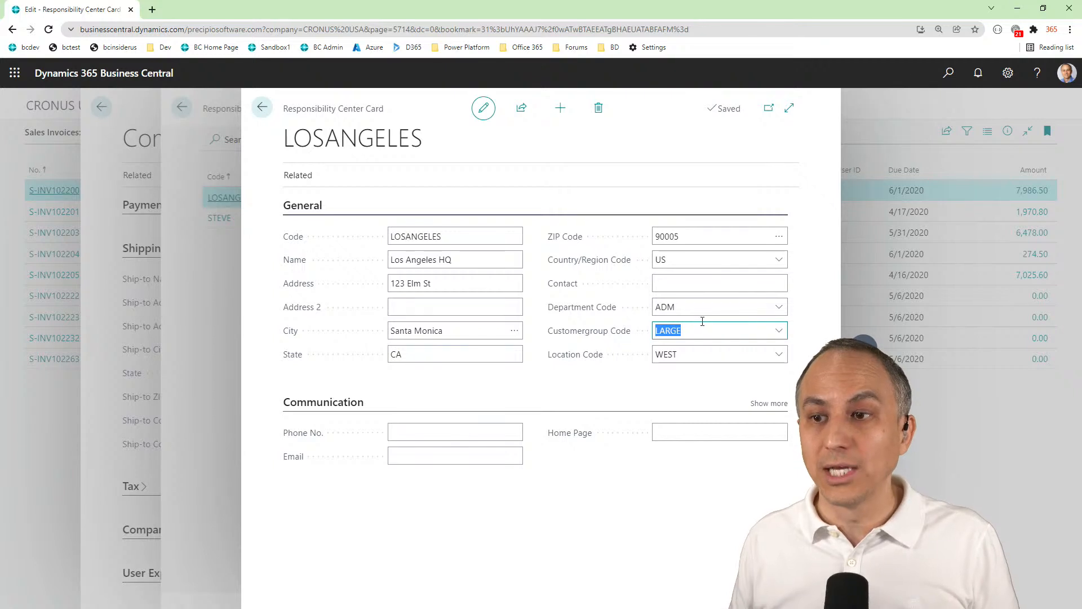
{"action": "left_click", "coordinate": [262, 107]}
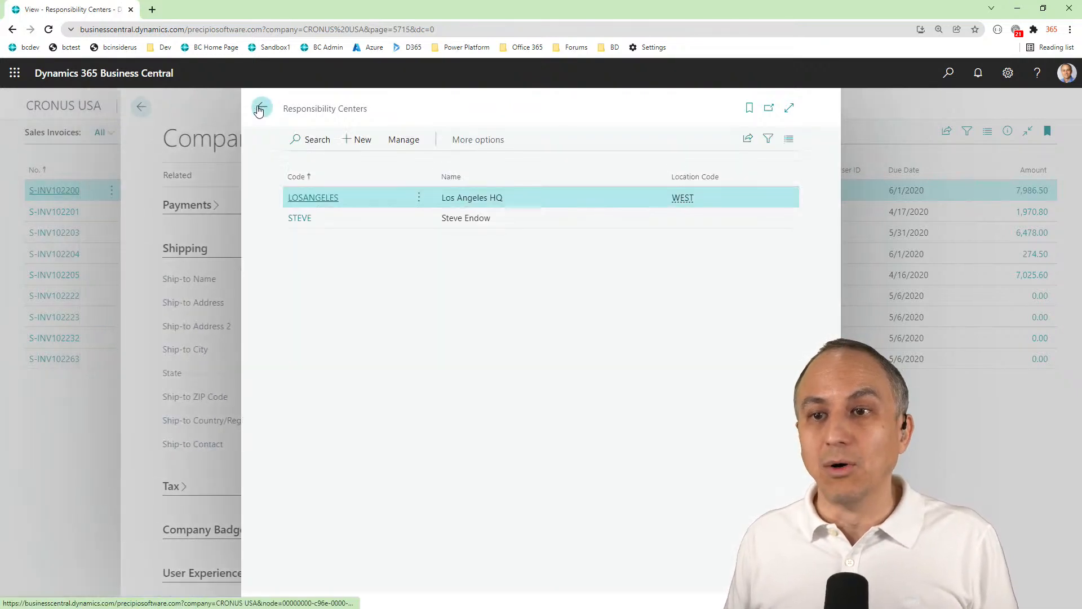
{"action": "left_click", "coordinate": [263, 107]}
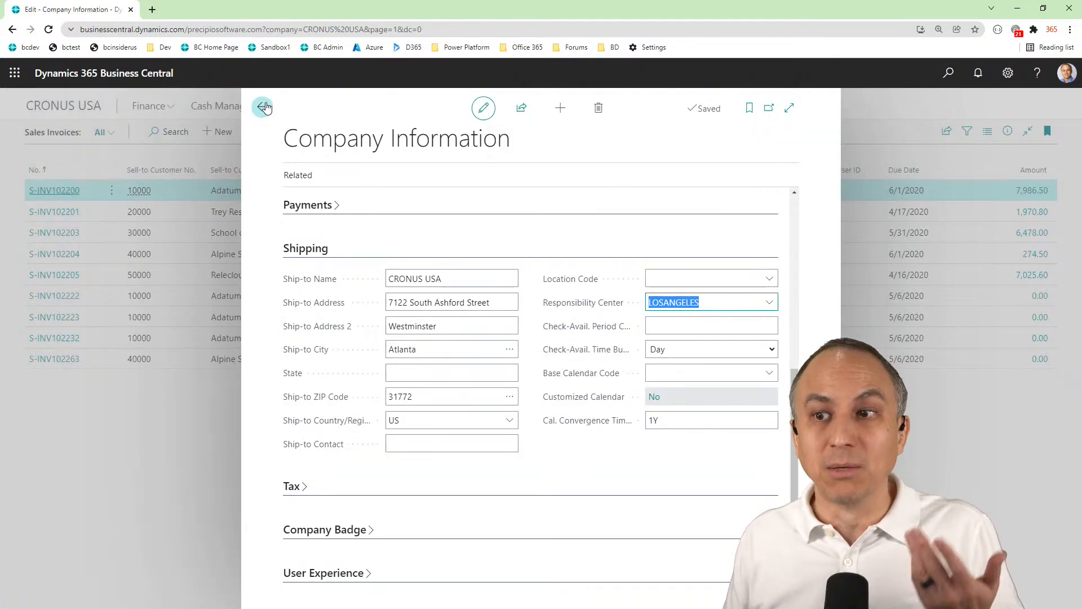
{"action": "left_click", "coordinate": [263, 108]}
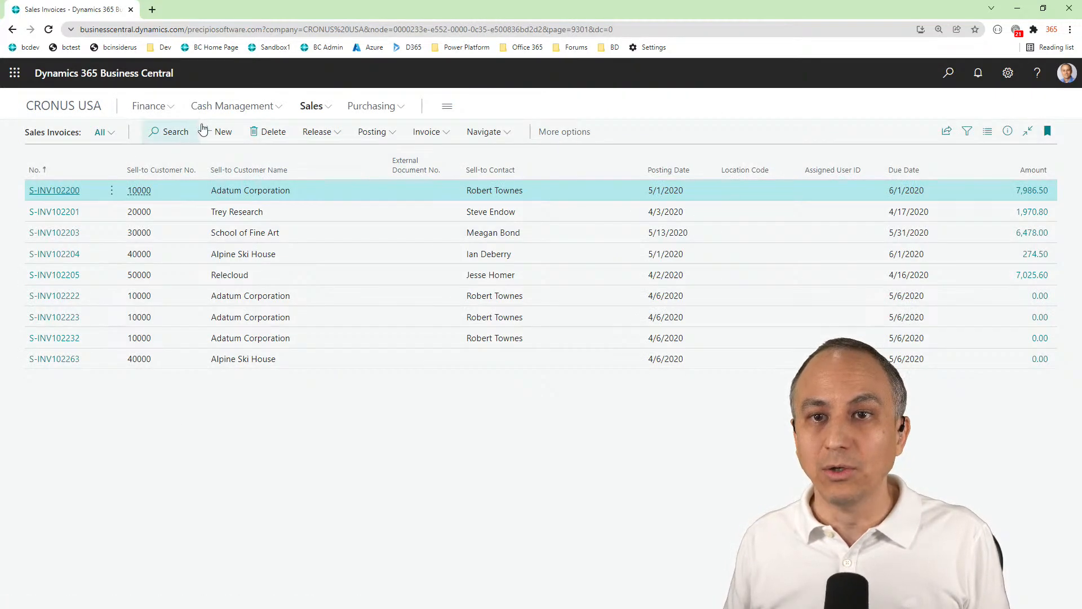
Create a new sales invoice for School of Fine Art with item 1906-S on the first line
{"action": "left_click", "coordinate": [219, 133]}
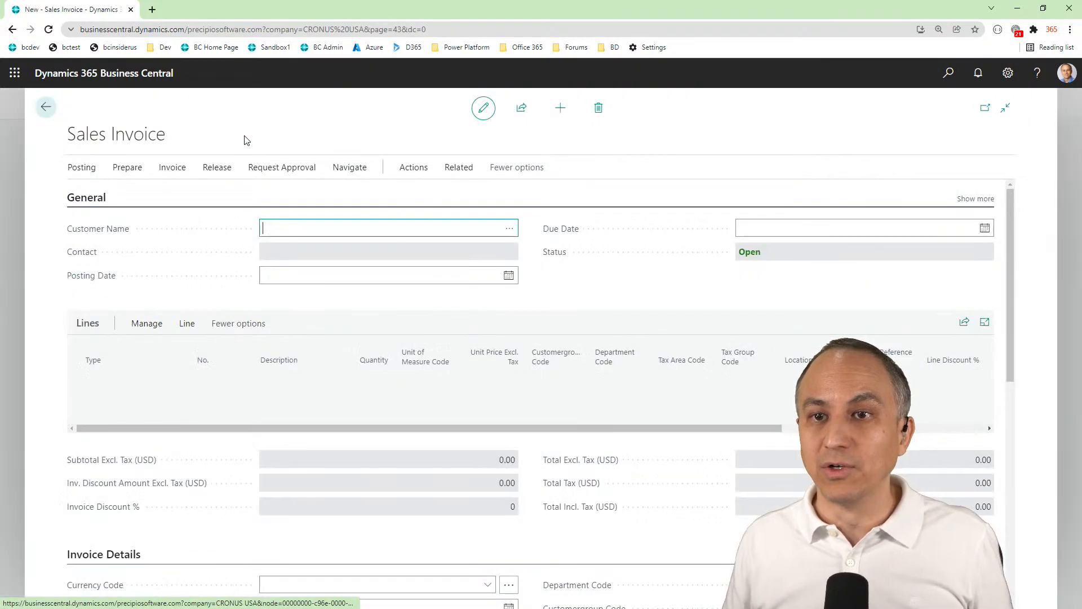
{"action": "left_click", "coordinate": [509, 227]}
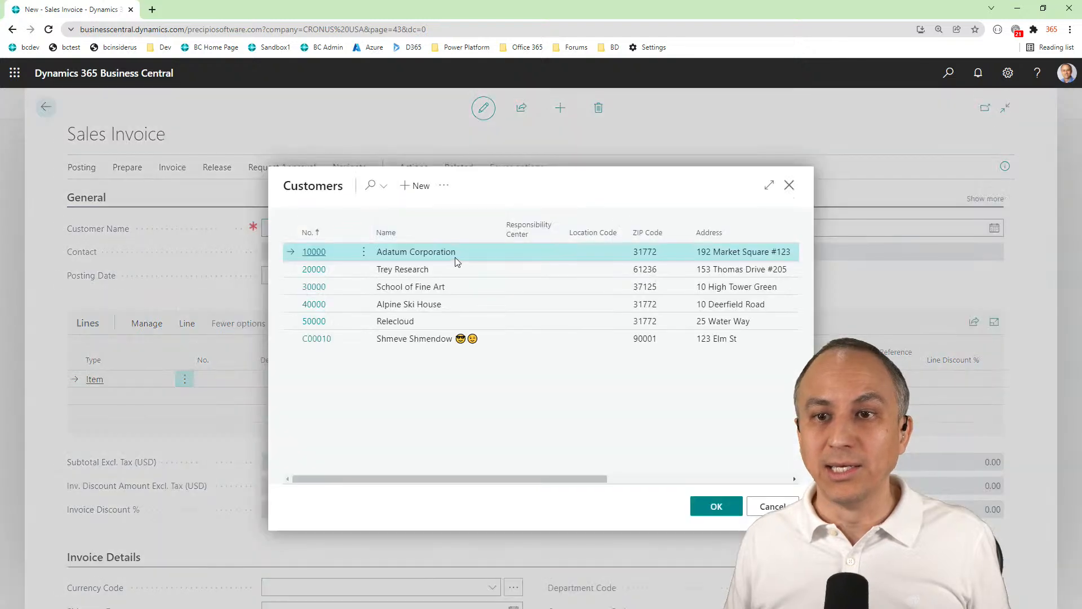
{"action": "left_click", "coordinate": [314, 287]}
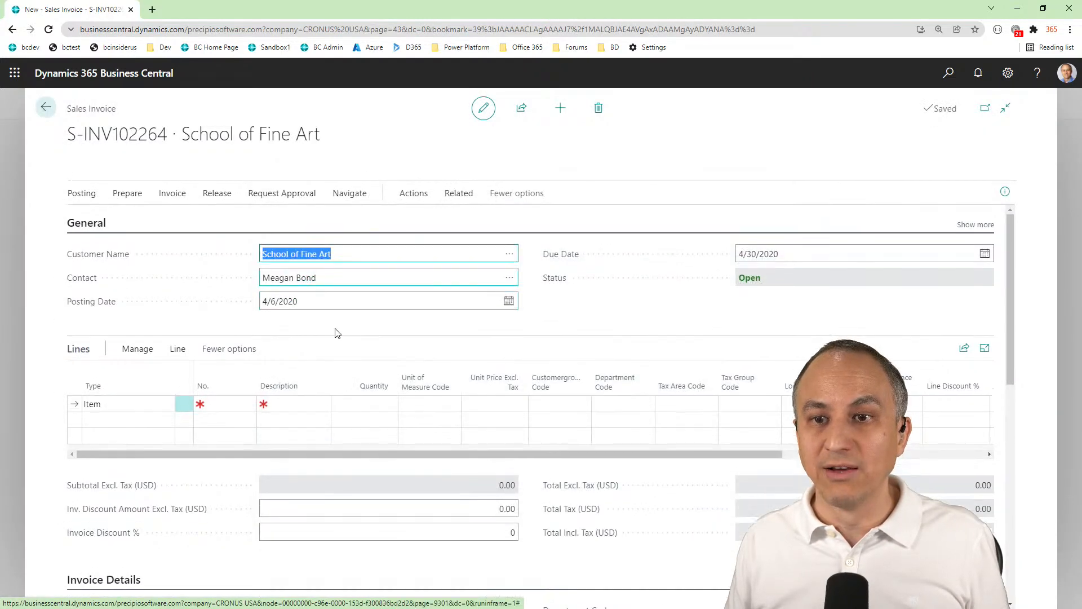
{"action": "left_click", "coordinate": [222, 410]}
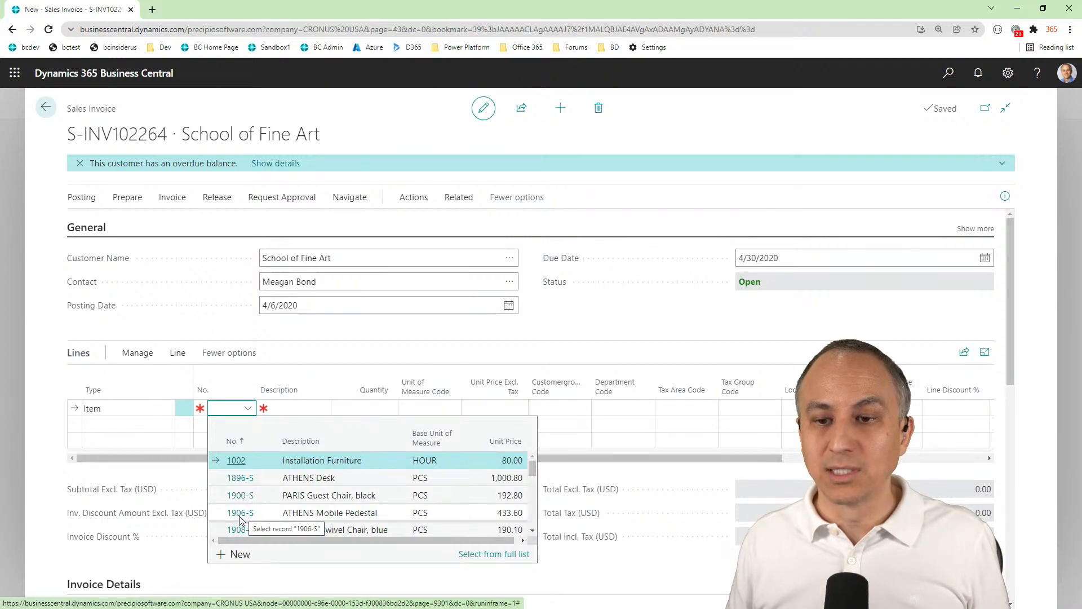
{"action": "left_click", "coordinate": [239, 513]}
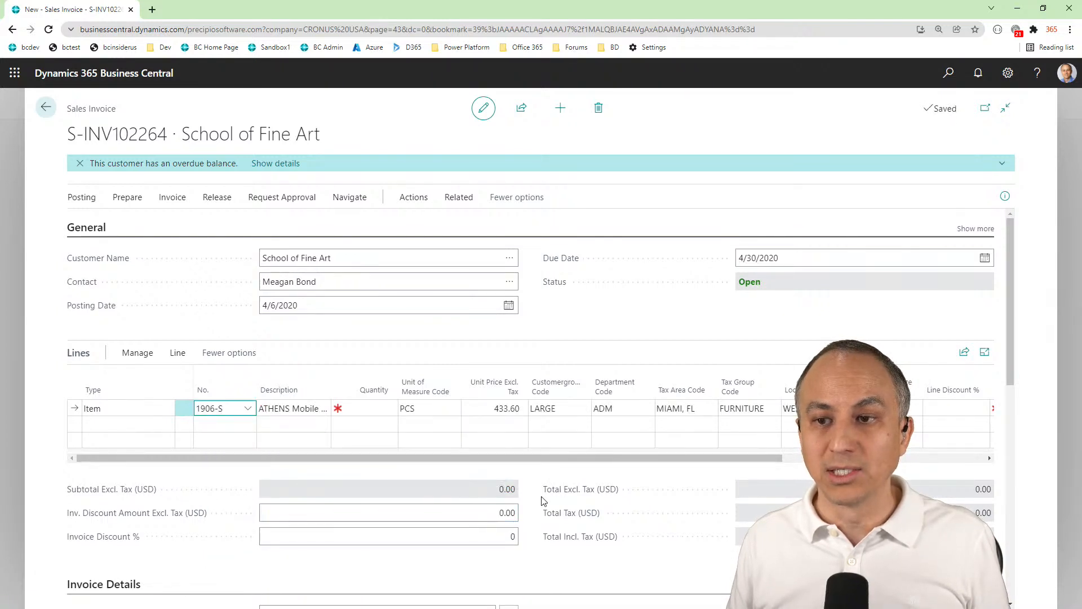
Compare the customer group and department codes on the 1906-S line with those in the invoice details
{"action": "left_click", "coordinate": [568, 410]}
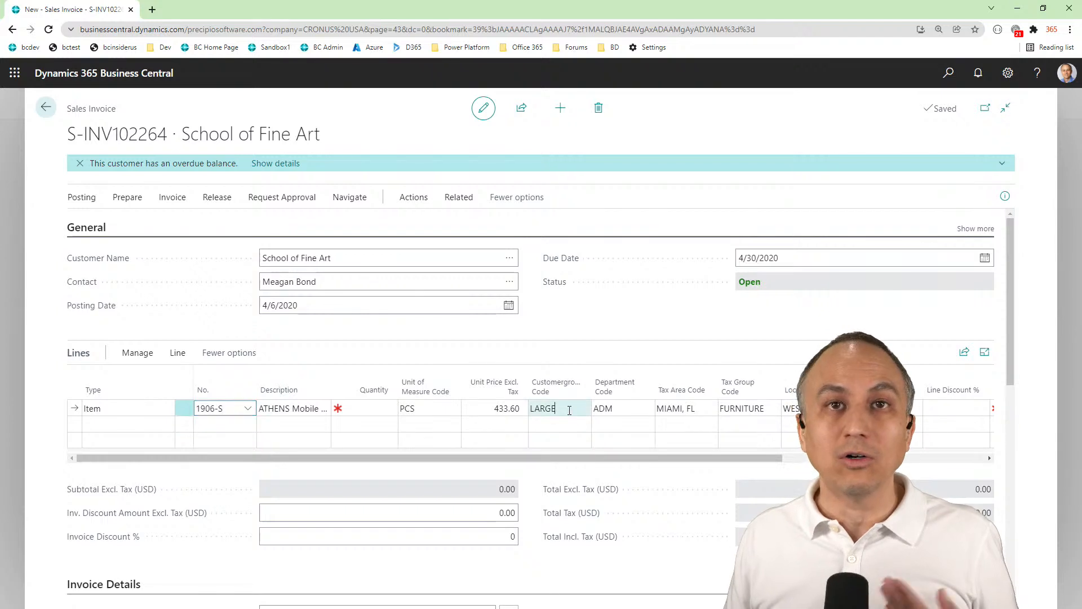
{"action": "key", "text": "Tab"}
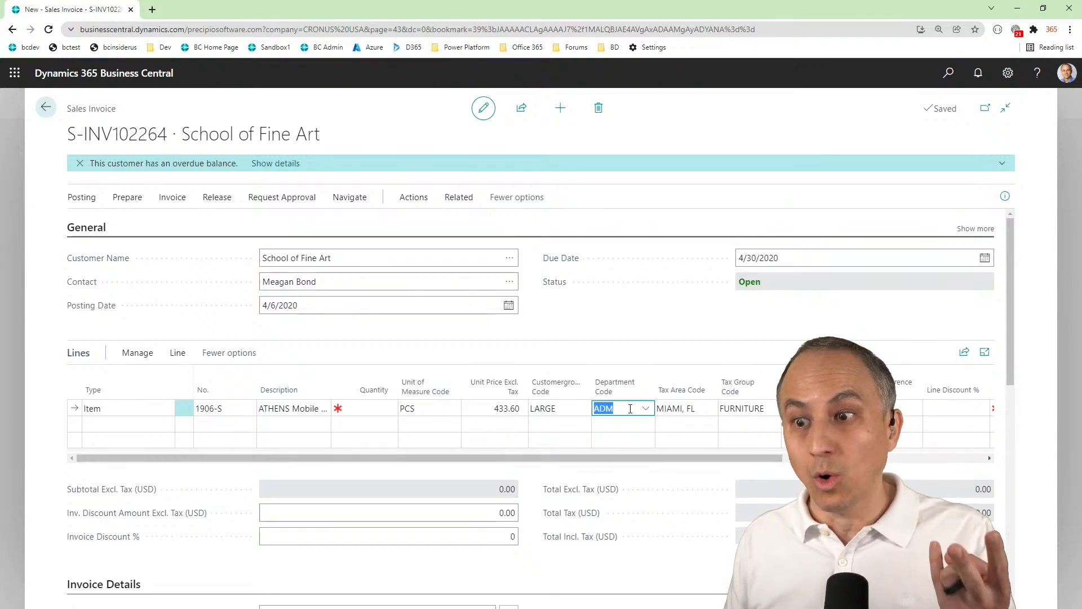
{"action": "scroll", "coordinate": [674, 573], "scroll_direction": "down", "scroll_amount": 4}
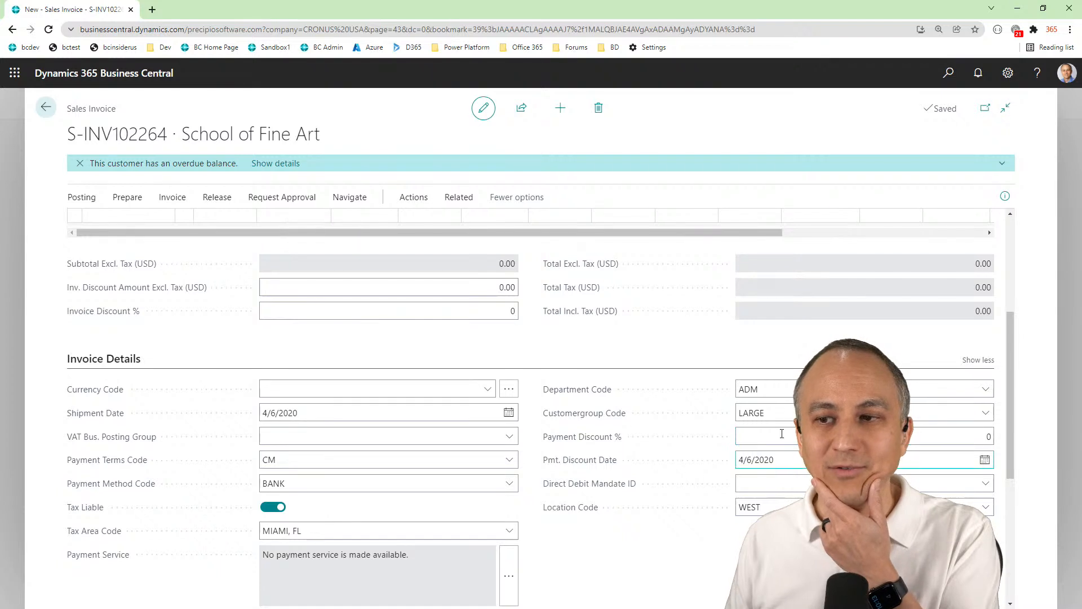
{"action": "scroll", "coordinate": [626, 459], "scroll_direction": "up", "scroll_amount": 2}
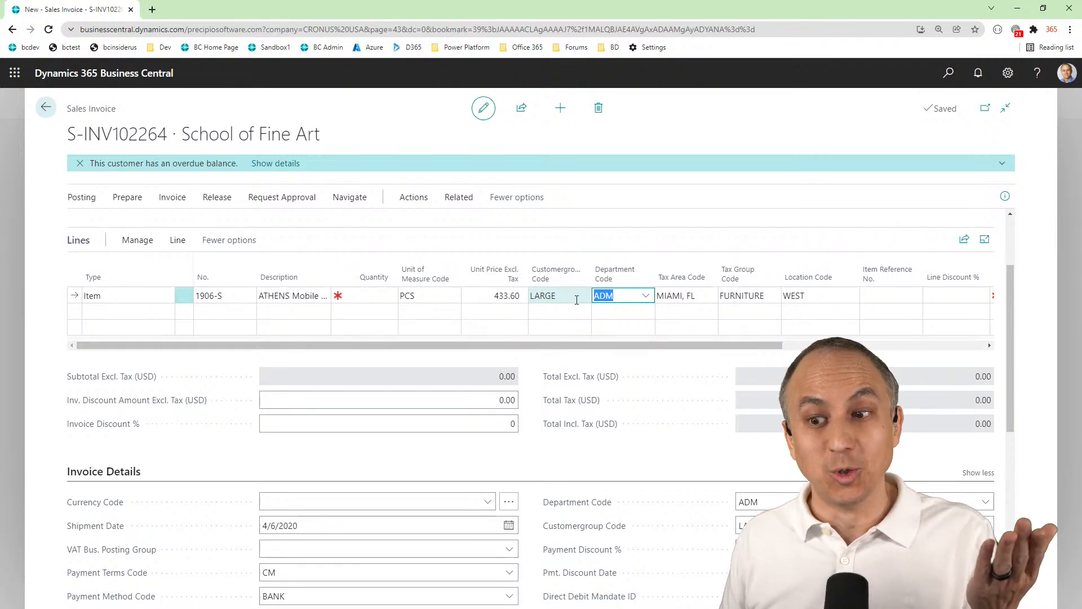
{"action": "scroll", "coordinate": [577, 298], "scroll_direction": "up", "scroll_amount": 2}
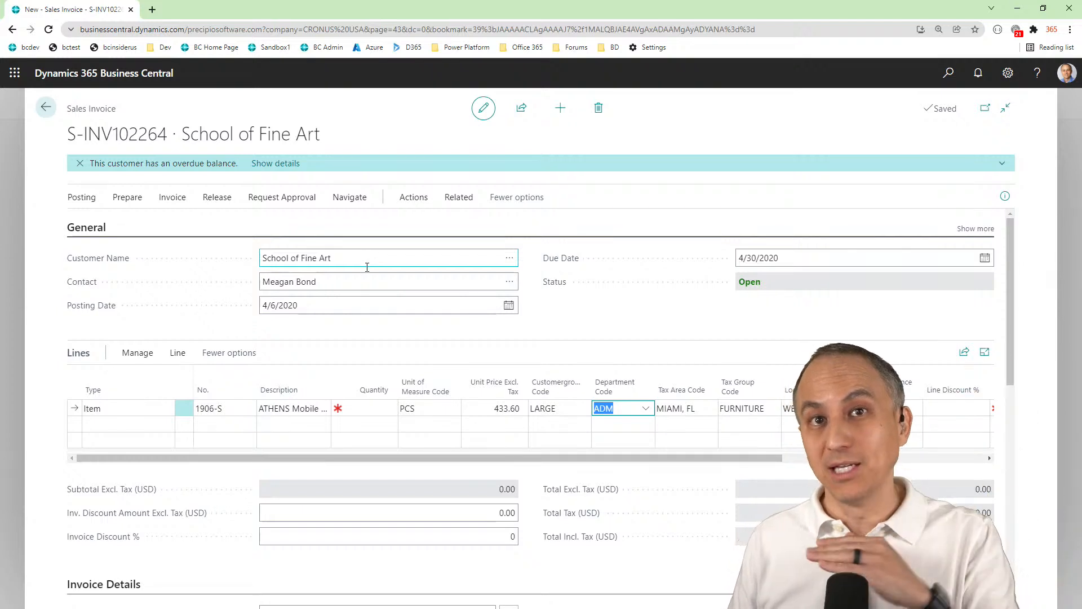
Review the header's customer group and department codes in the invoice details, and recheck both codes on the item line
{"action": "scroll", "coordinate": [717, 449], "scroll_direction": "down", "scroll_amount": 4}
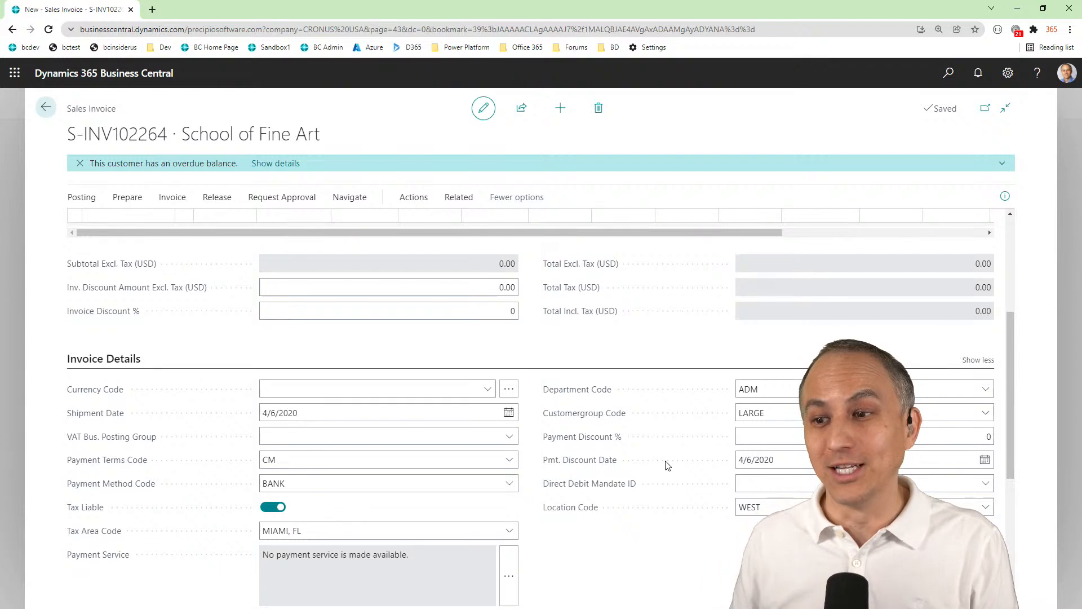
{"action": "left_click", "coordinate": [845, 409]}
{"action": "scroll", "coordinate": [846, 409], "scroll_direction": "up", "scroll_amount": 1}
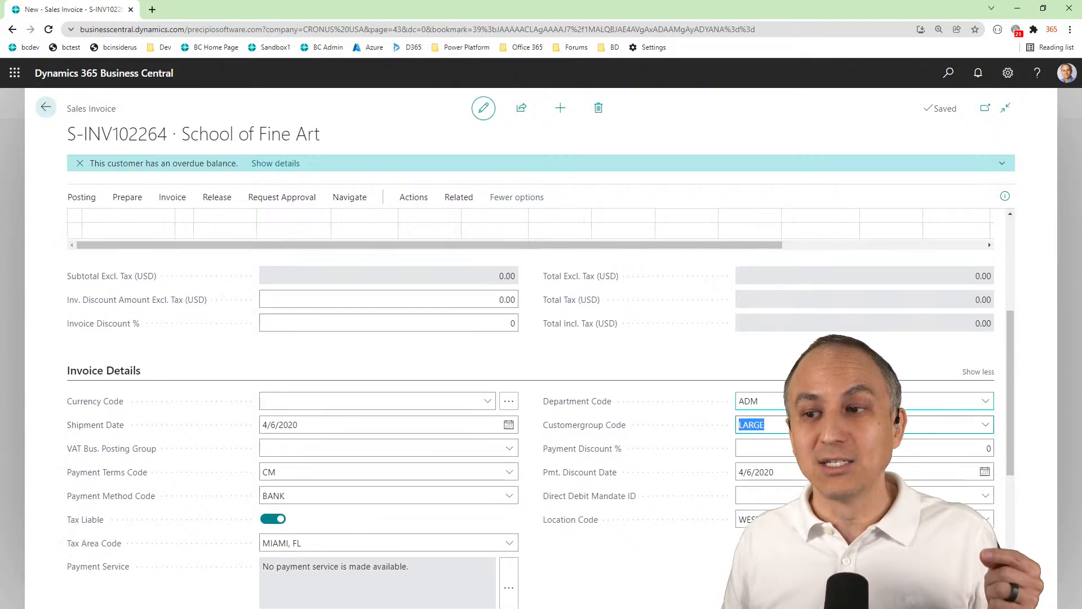
{"action": "left_click", "coordinate": [845, 402]}
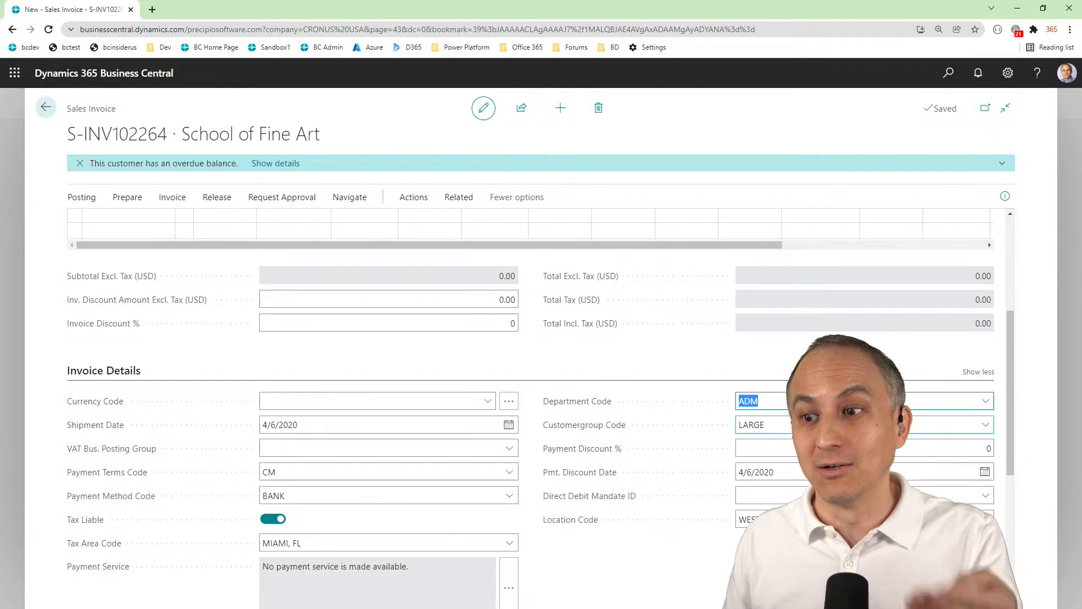
{"action": "scroll", "coordinate": [793, 433], "scroll_direction": "up", "scroll_amount": 2}
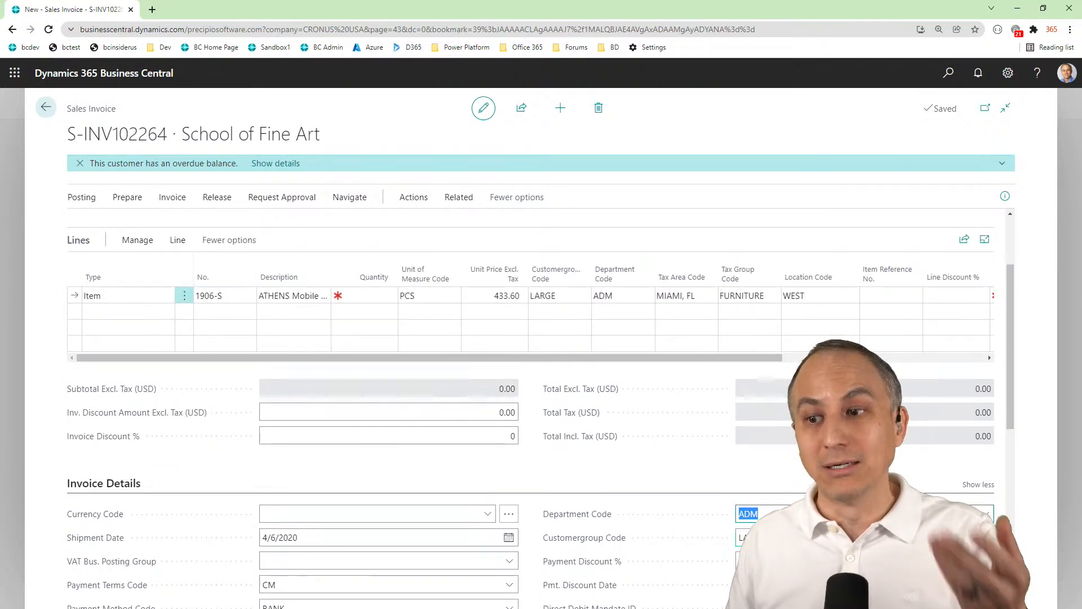
{"action": "left_click", "coordinate": [559, 298]}
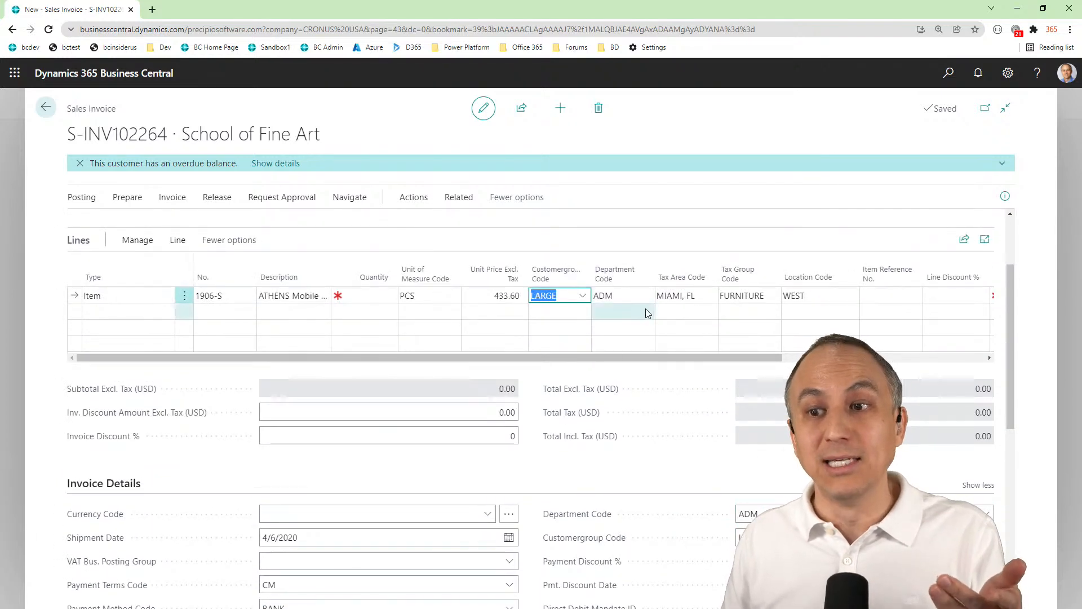
{"action": "left_click", "coordinate": [626, 298]}
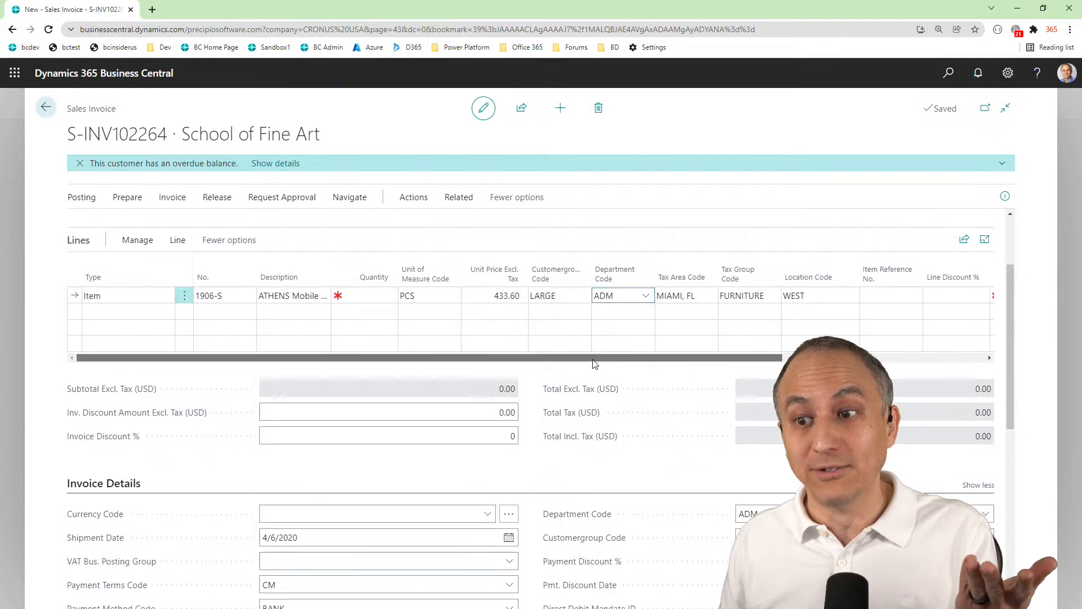
{"action": "left_click_drag", "start_coordinate": [568, 358], "coordinate": [467, 359]}
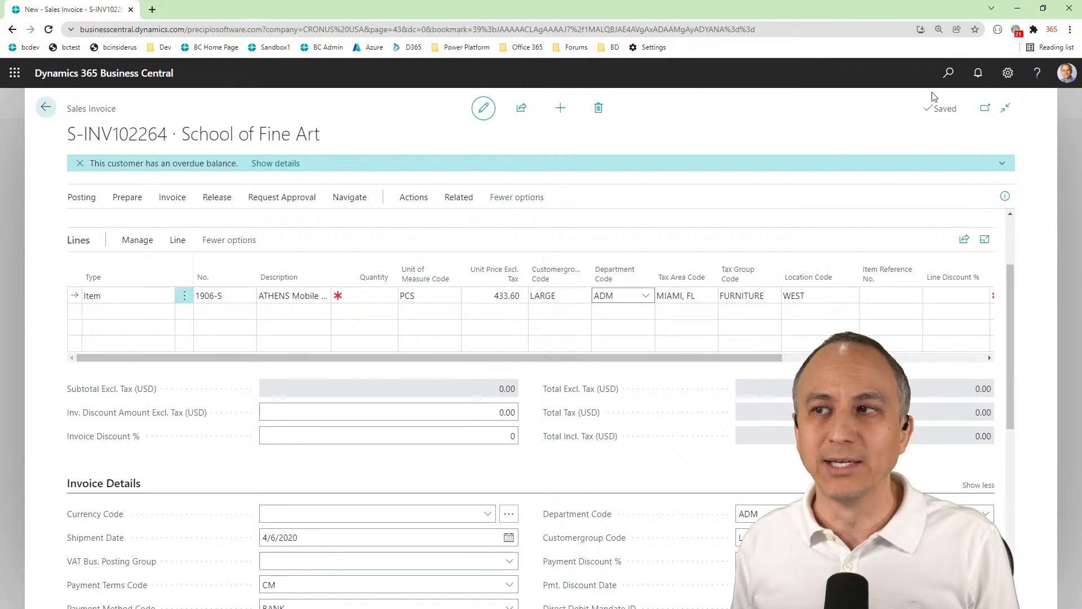
Search for "responsib", open Responsibility Centers, and view the single-record default dimensions of the LOSANGELES center
{"action": "left_click", "coordinate": [938, 72]}
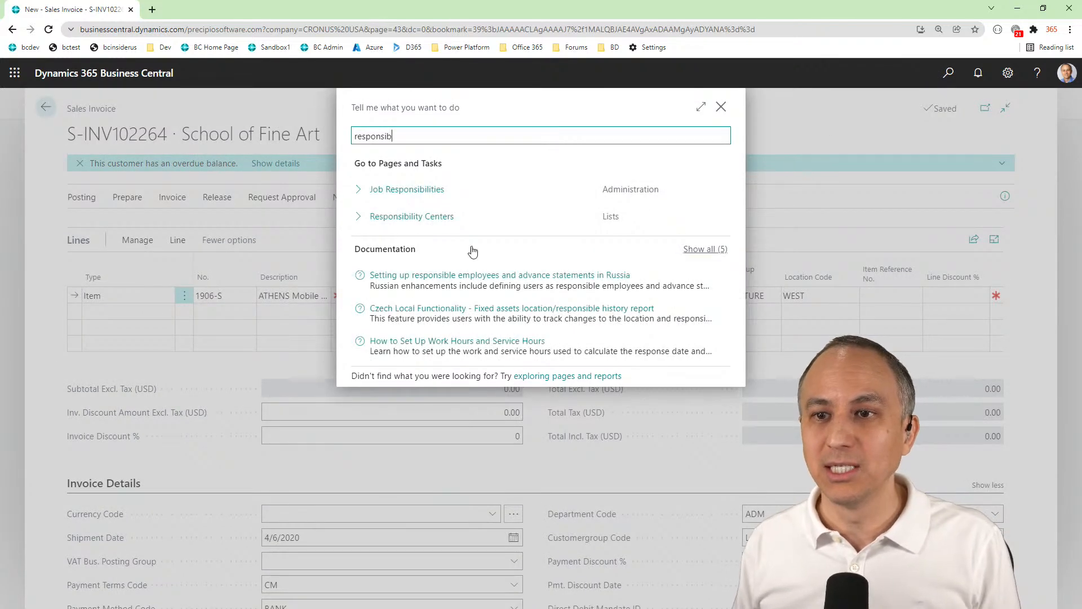
{"action": "left_click", "coordinate": [376, 225]}
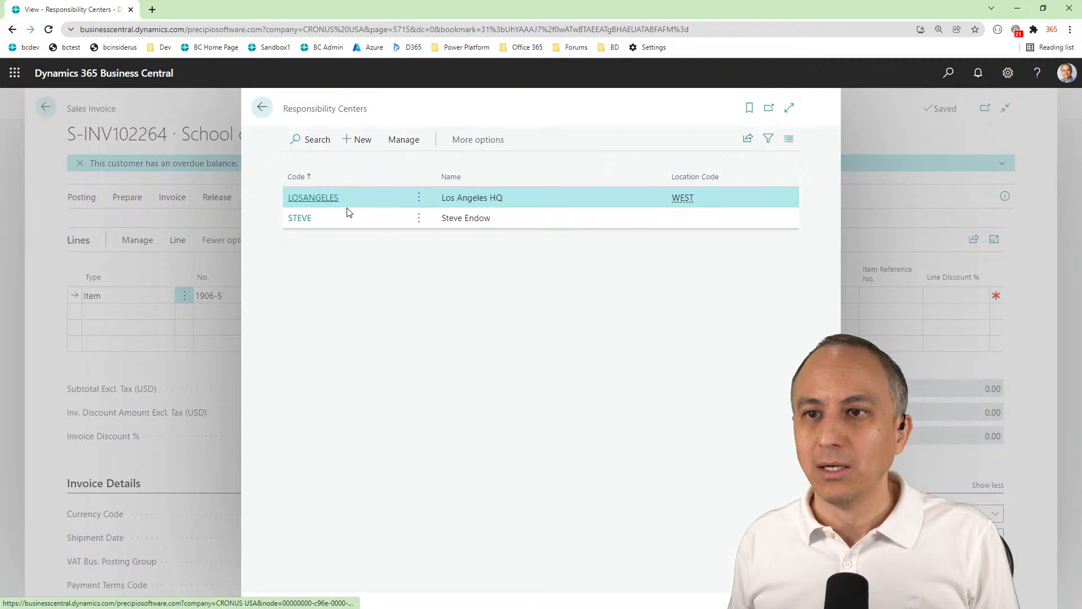
{"action": "left_click", "coordinate": [478, 139]}
{"action": "left_click", "coordinate": [468, 140]}
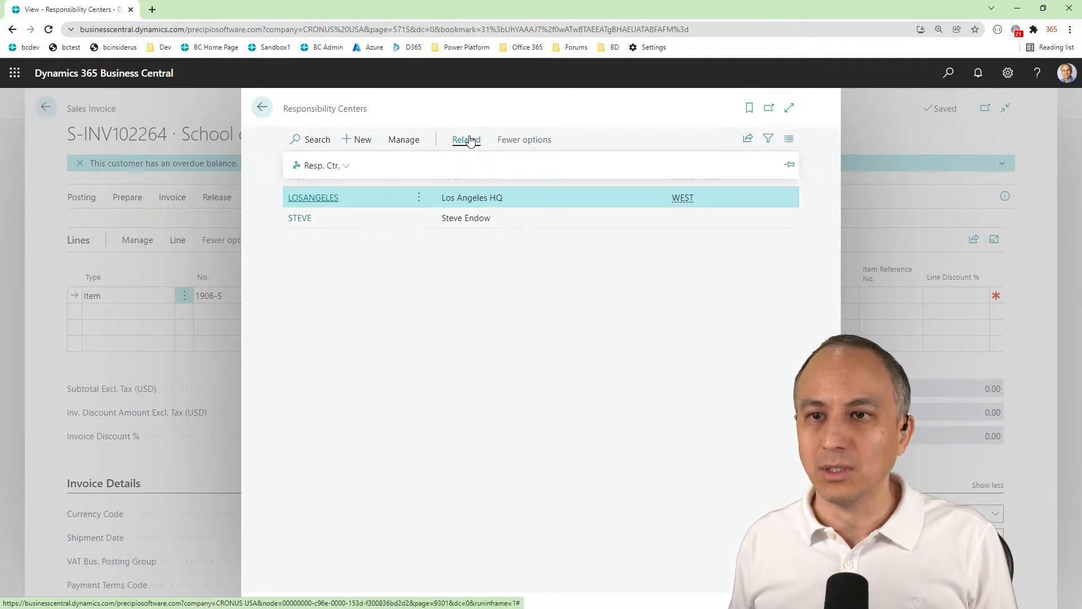
{"action": "left_click", "coordinate": [325, 165]}
{"action": "mouse_move", "coordinate": [334, 191]}
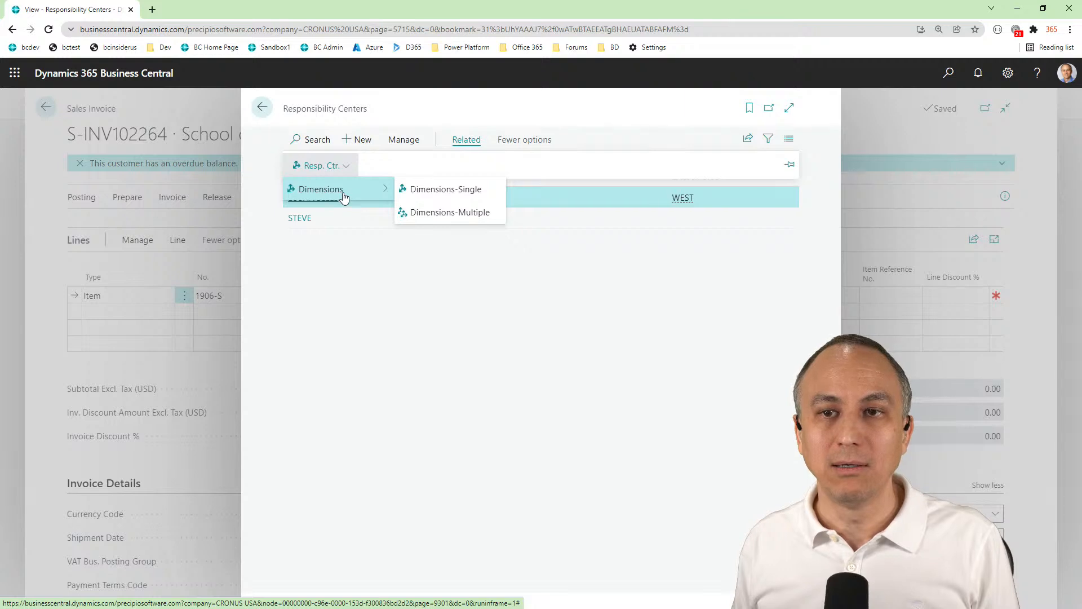
{"action": "left_click", "coordinate": [443, 188]}
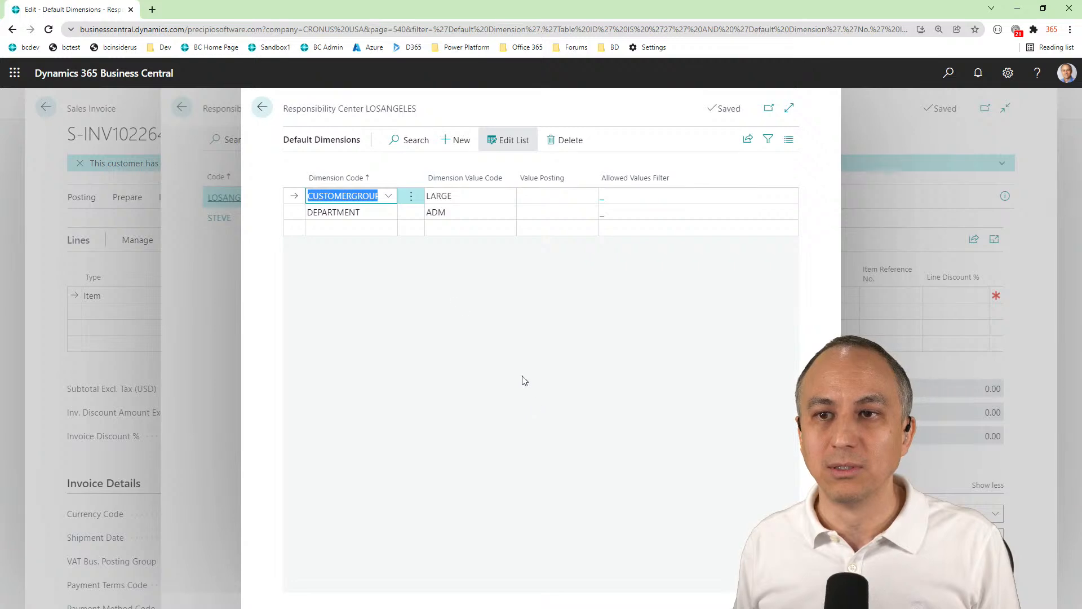
Close the single-record default dimensions and view the LOSANGELES center's multiple-record default dimensions, leaving them without changes
{"action": "left_click", "coordinate": [263, 109]}
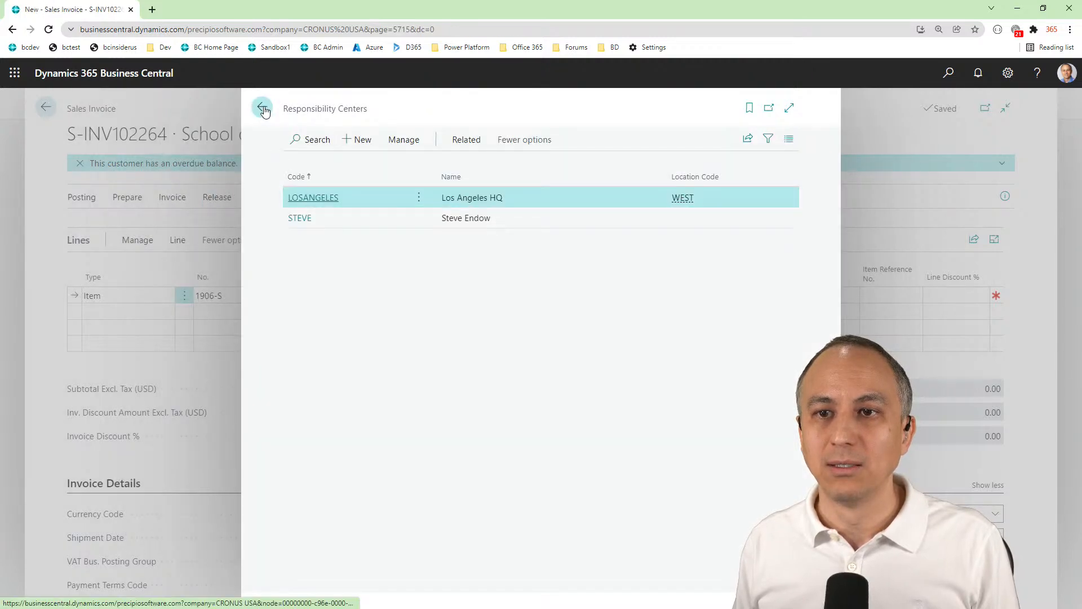
{"action": "left_click", "coordinate": [462, 139]}
{"action": "left_click", "coordinate": [462, 139]}
{"action": "left_click", "coordinate": [463, 139]}
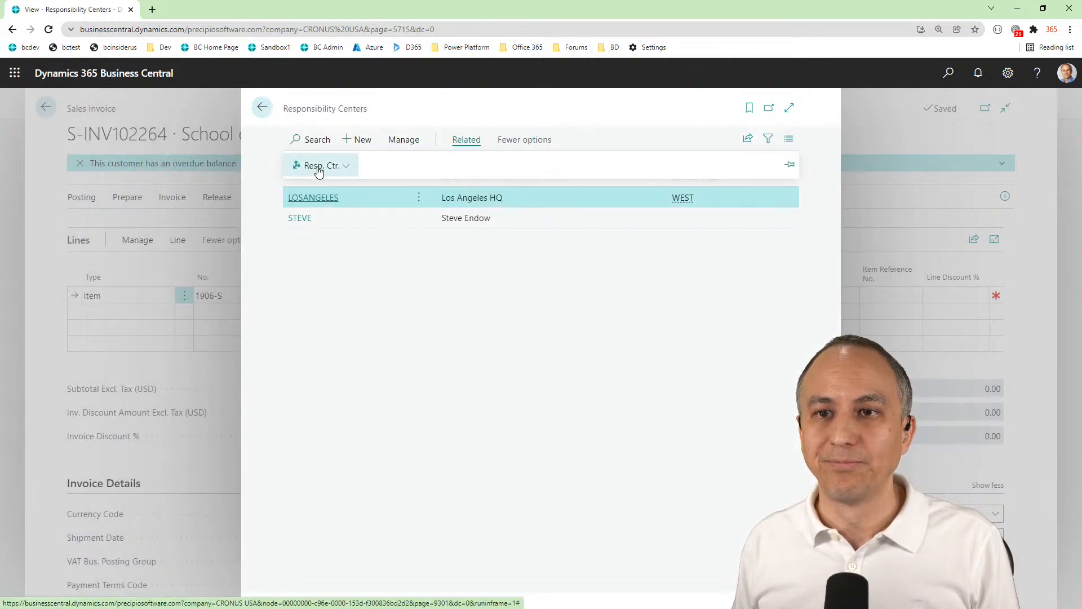
{"action": "left_click", "coordinate": [317, 168]}
{"action": "left_click", "coordinate": [348, 190]}
{"action": "left_click", "coordinate": [464, 218]}
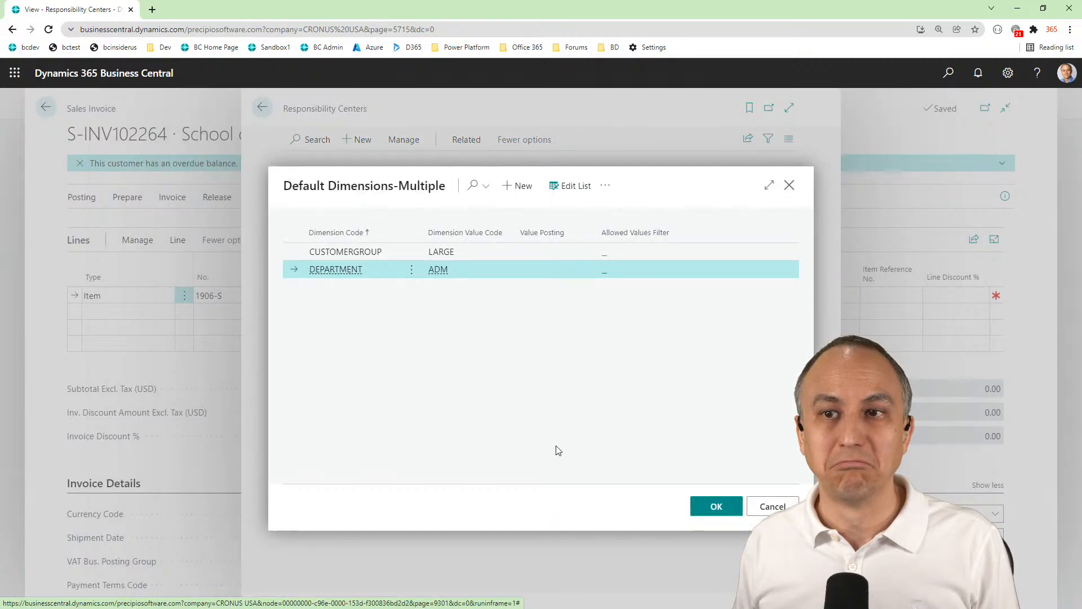
{"action": "left_click", "coordinate": [773, 506]}
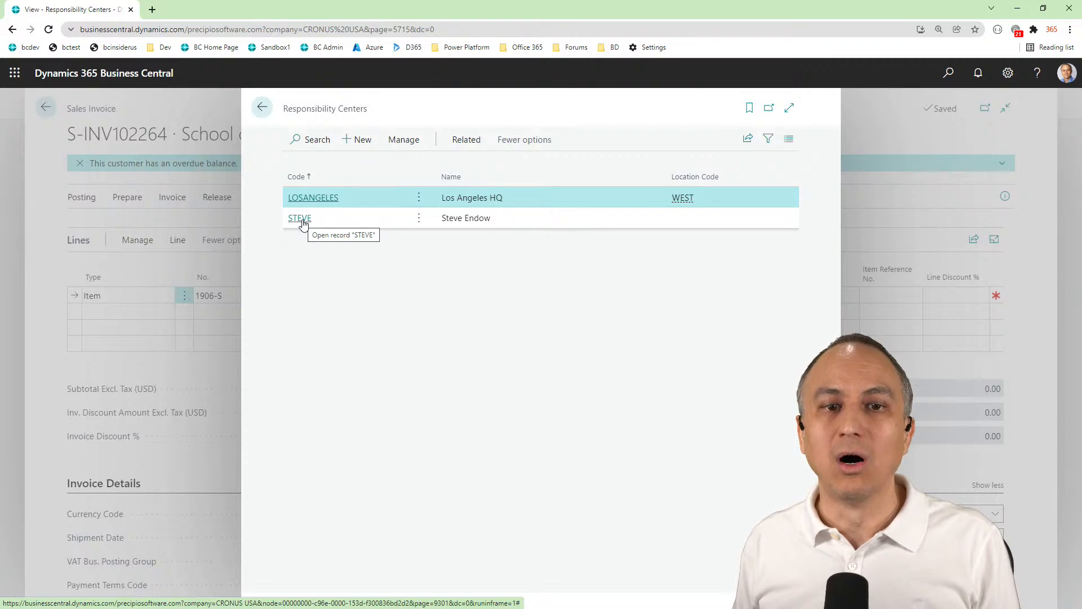
Review the second responsibility center's card, return to the list, and look at its single and multiple dimension options
{"action": "left_click", "coordinate": [303, 224]}
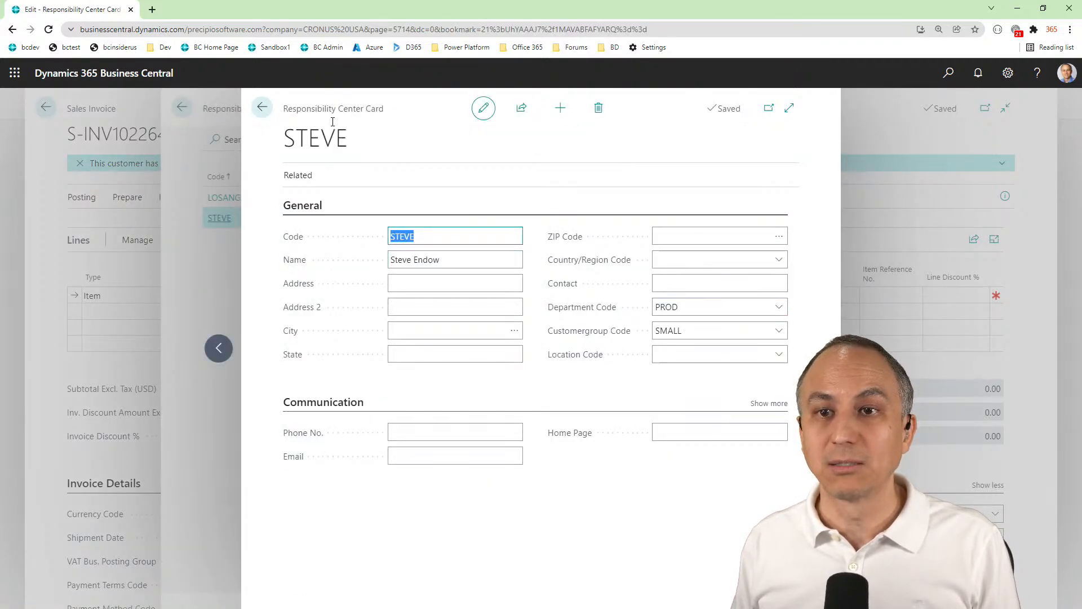
{"action": "left_click", "coordinate": [264, 111]}
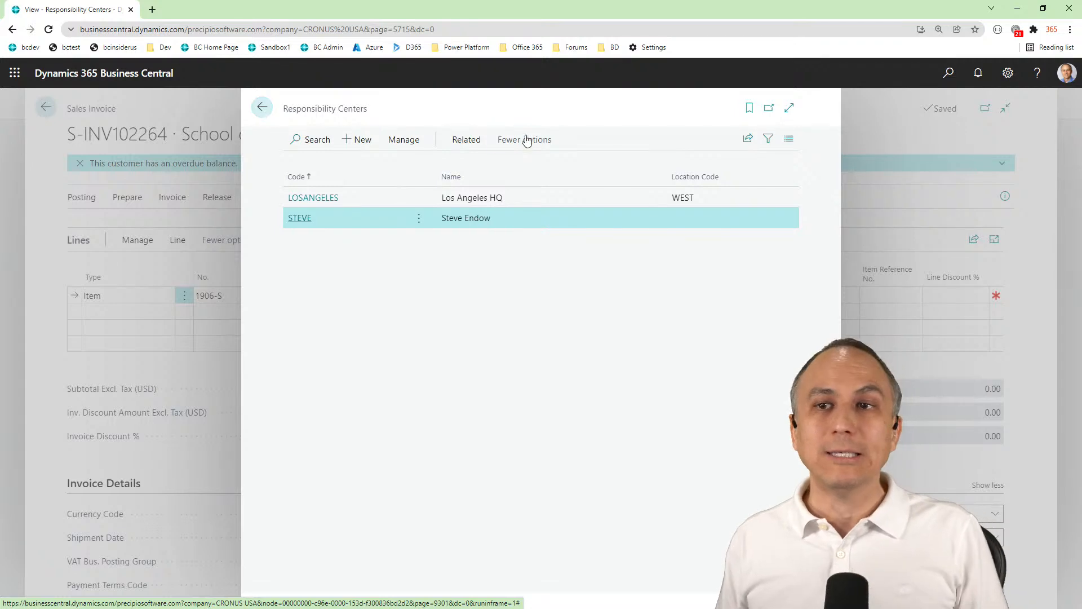
{"action": "left_click", "coordinate": [465, 141]}
{"action": "left_click", "coordinate": [333, 175]}
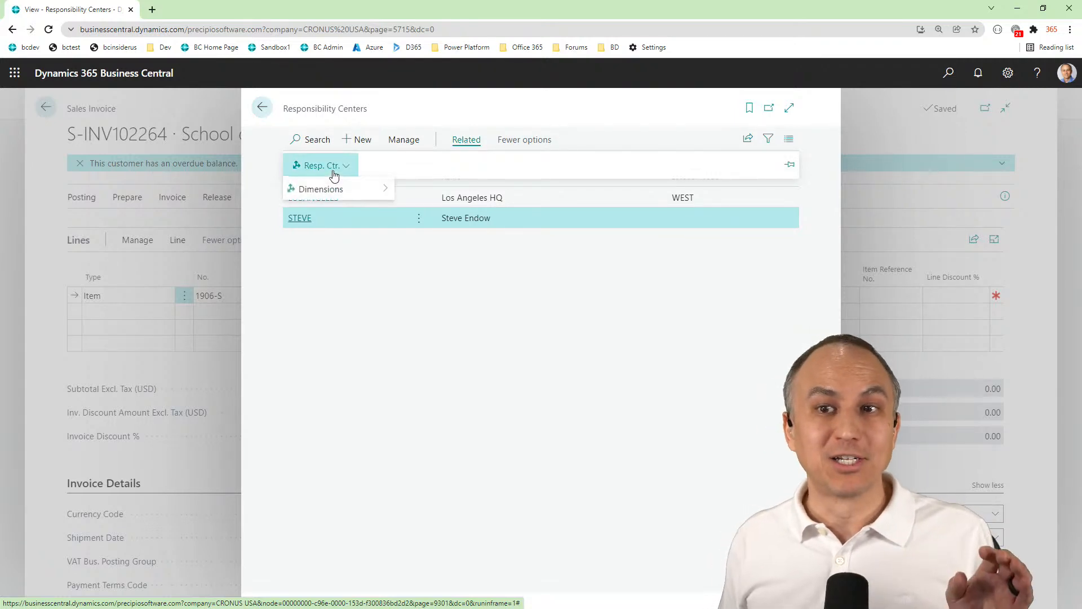
{"action": "mouse_move", "coordinate": [341, 194]}
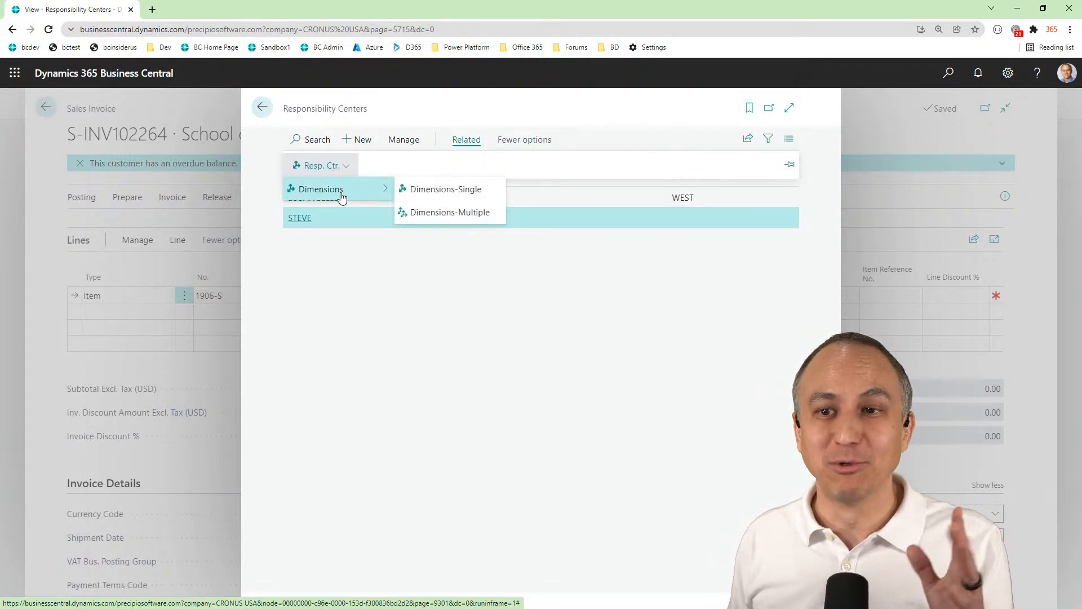
{"action": "left_click", "coordinate": [372, 290]}
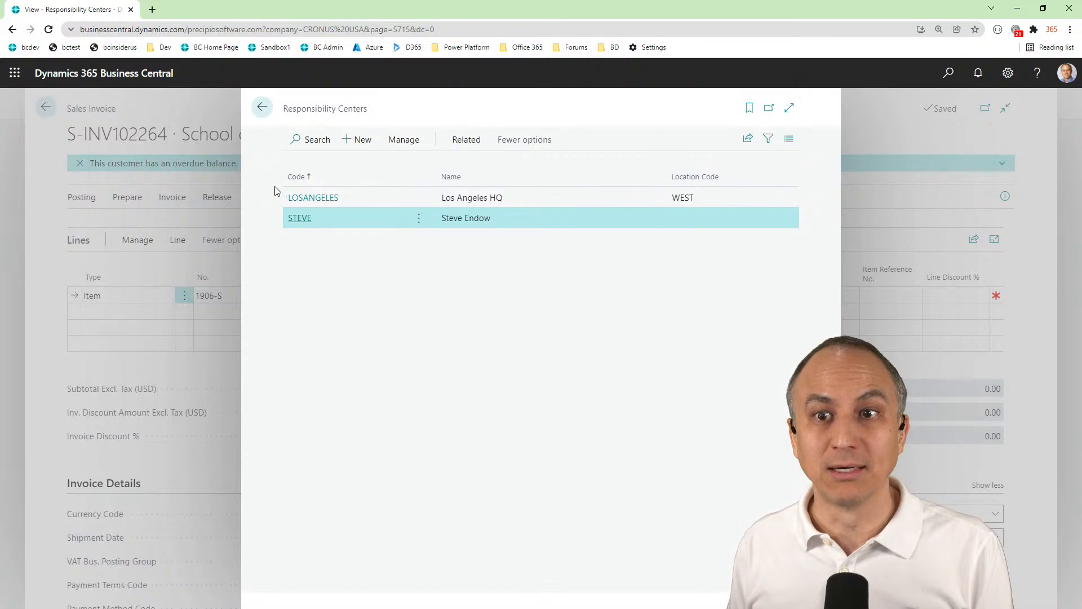
Review the department, customer group and location codes on the LOSANGELES responsibility center card, and return to the sales invoice
{"action": "left_click", "coordinate": [305, 198]}
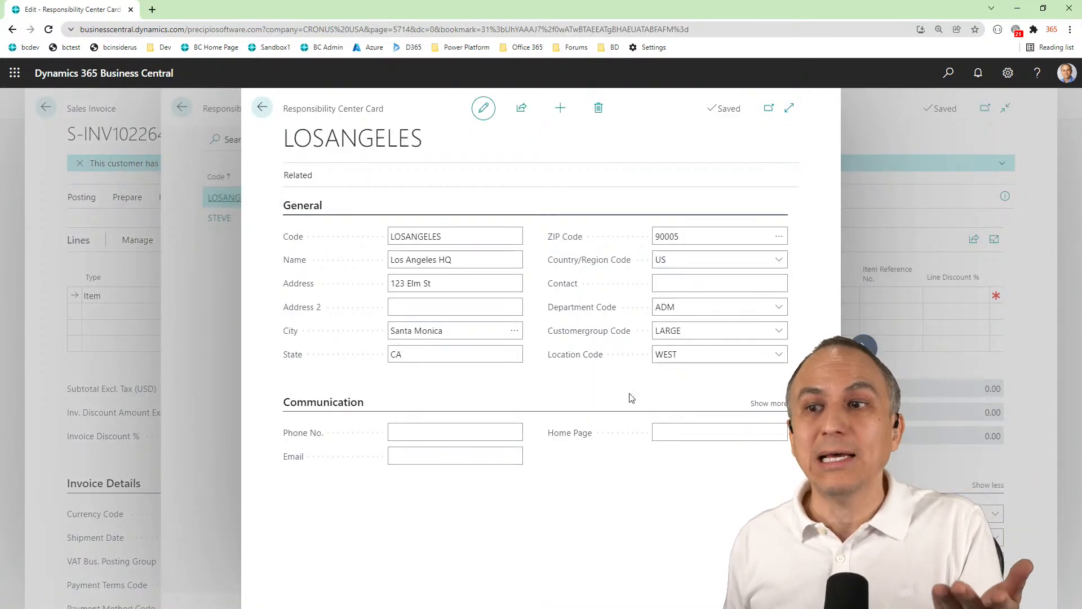
{"action": "left_click", "coordinate": [702, 337]}
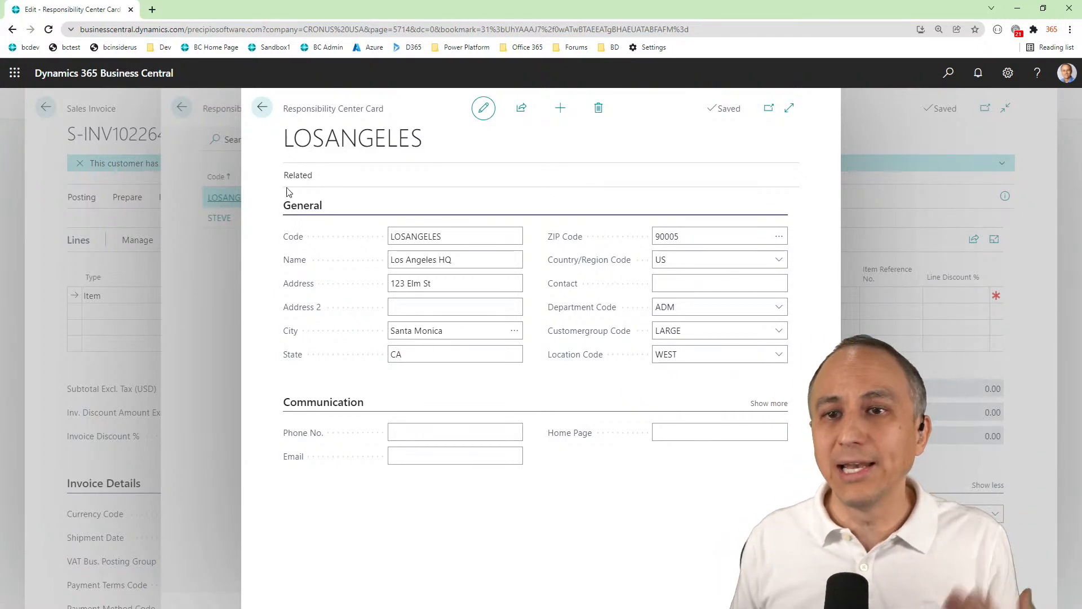
{"action": "left_click", "coordinate": [263, 109]}
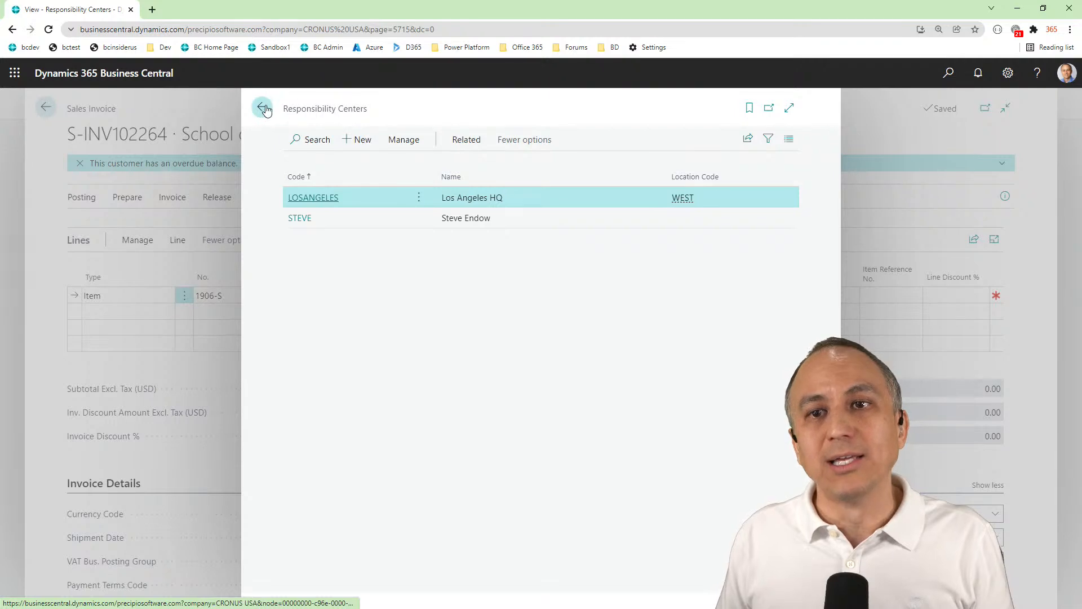
{"action": "left_click", "coordinate": [262, 108]}
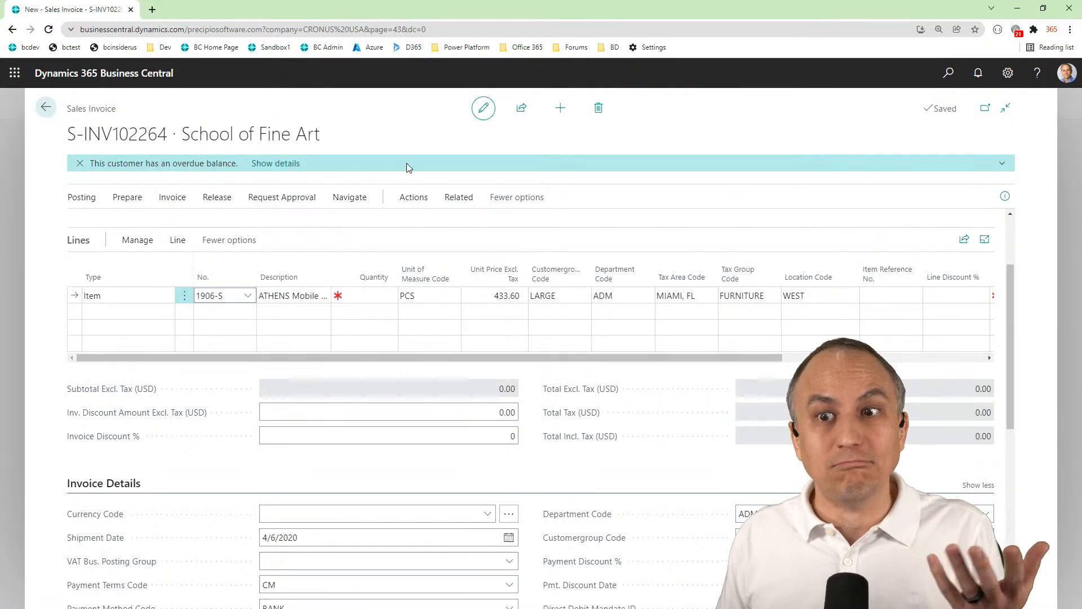
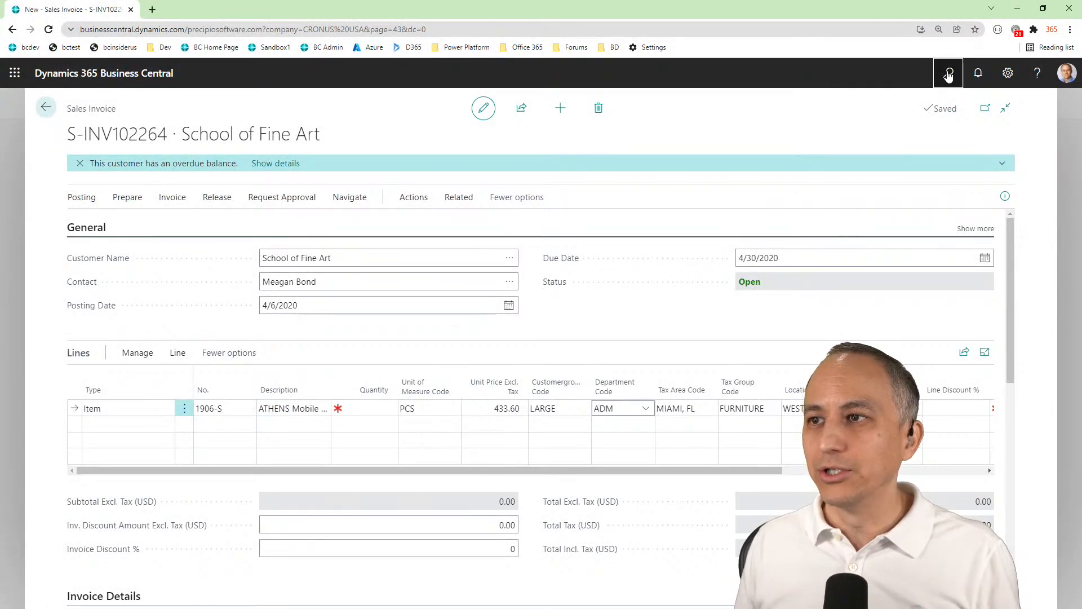
Search for "default dimen" and open the Default Dimension Priorities page
{"action": "left_click", "coordinate": [949, 74]}
{"action": "type", "text": "default"}
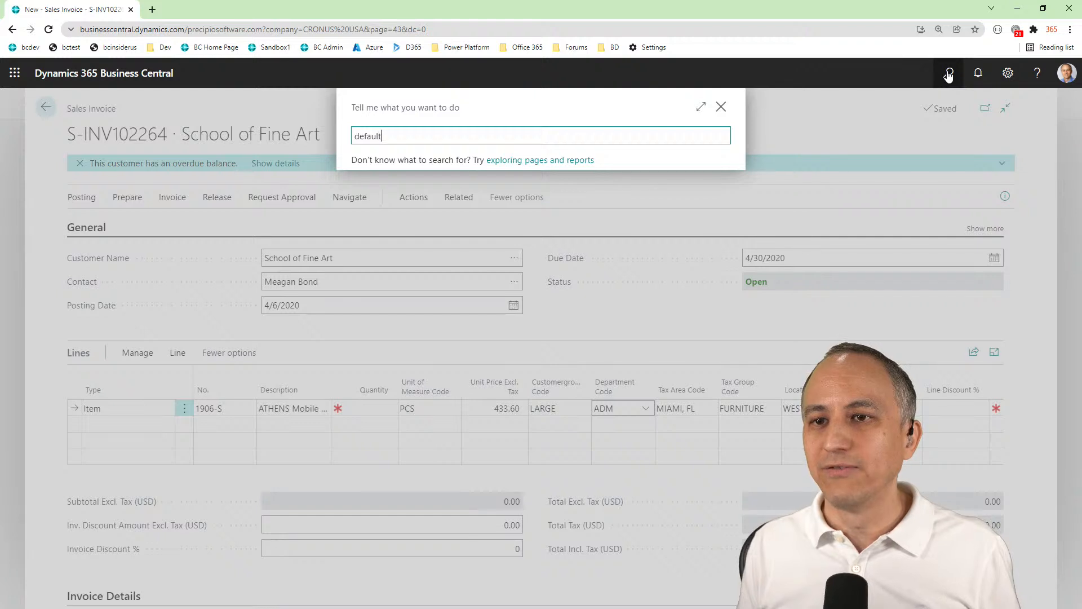
{"action": "type", "text": " dimen"}
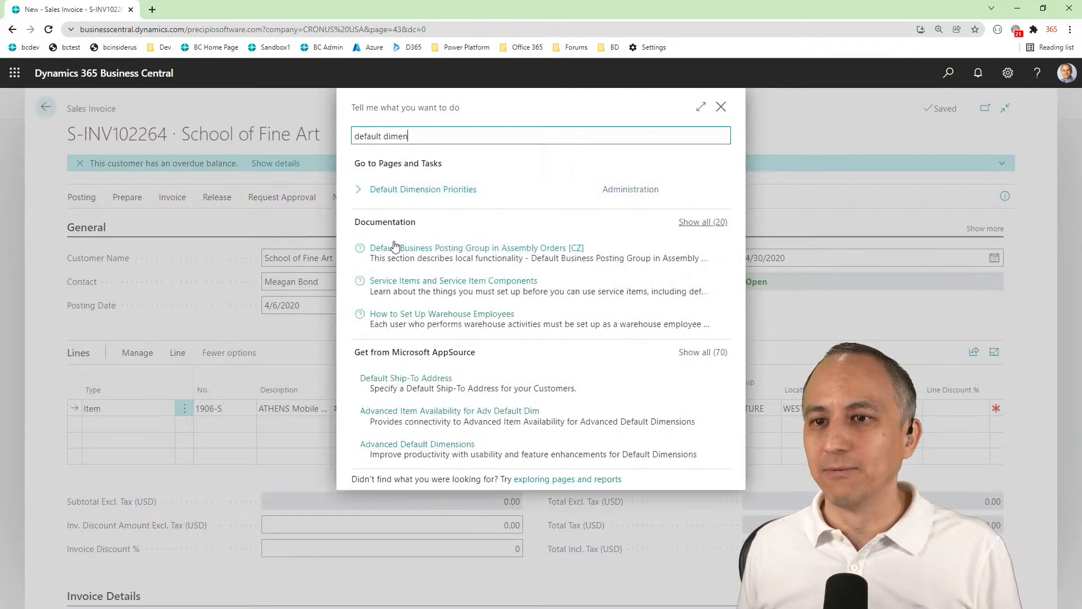
{"action": "left_click", "coordinate": [390, 192]}
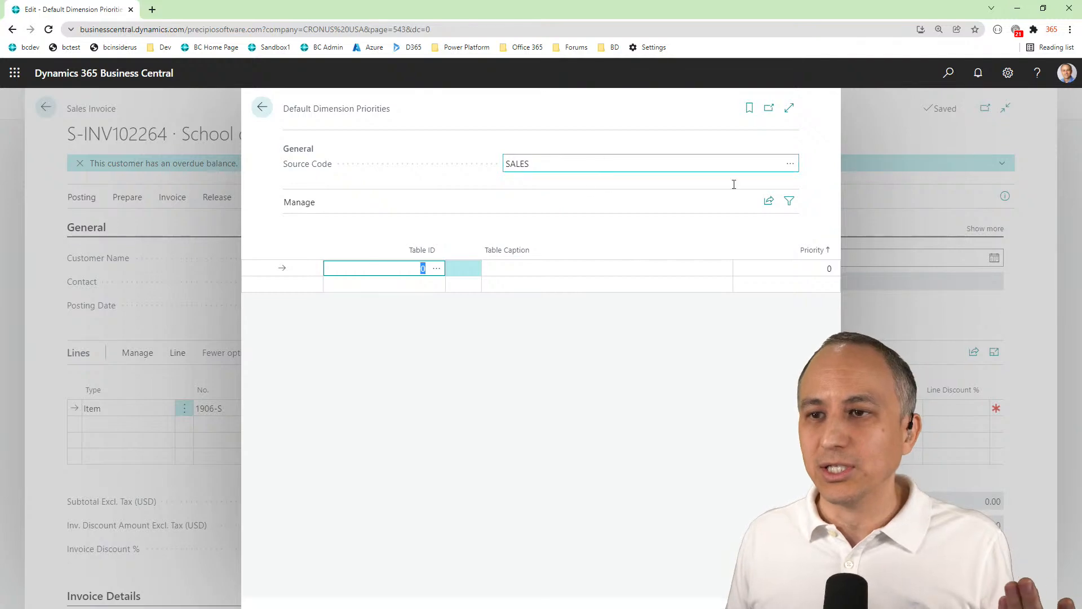
Review the available source codes for default dimension priorities and keep SALES as the source code
{"action": "left_click", "coordinate": [790, 169]}
{"action": "left_click", "coordinate": [791, 164]}
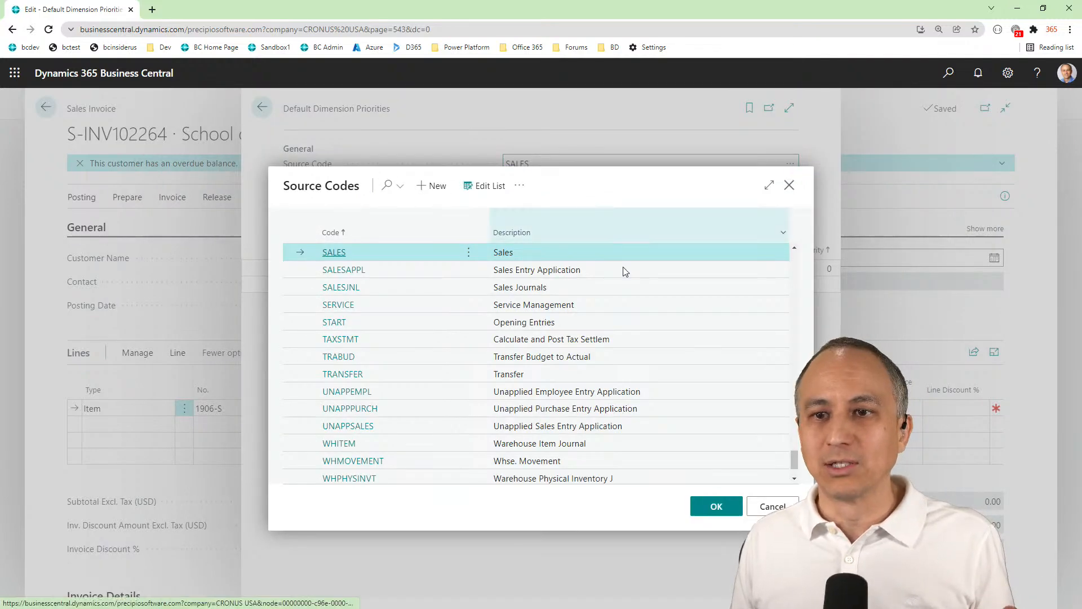
{"action": "scroll", "coordinate": [586, 360], "scroll_direction": "up", "scroll_amount": 10}
{"action": "scroll", "coordinate": [586, 355], "scroll_direction": "up", "scroll_amount": 15}
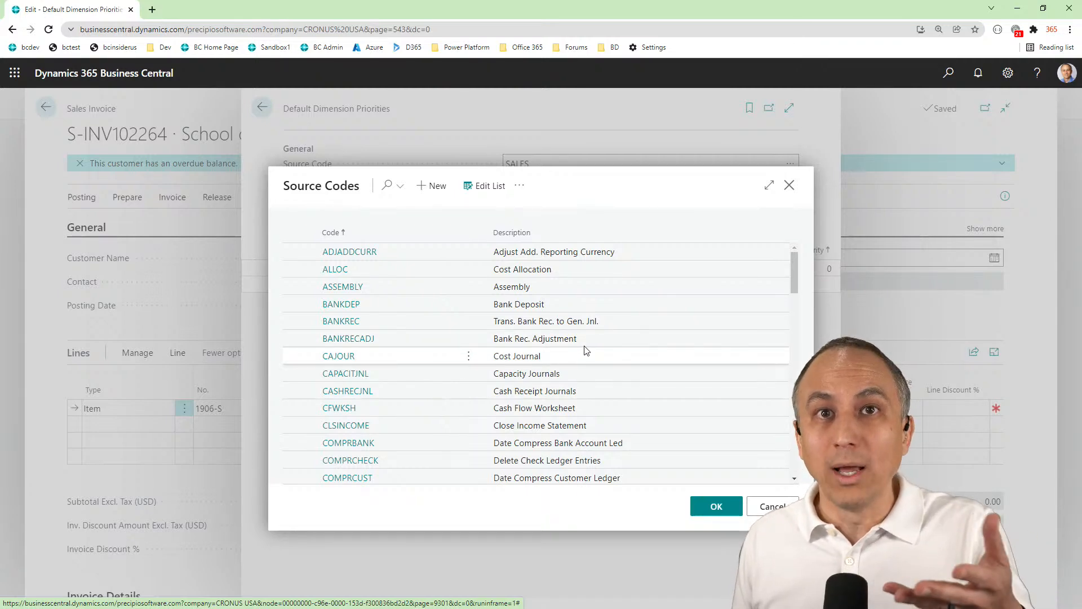
{"action": "scroll", "coordinate": [586, 349], "scroll_direction": "down", "scroll_amount": 4}
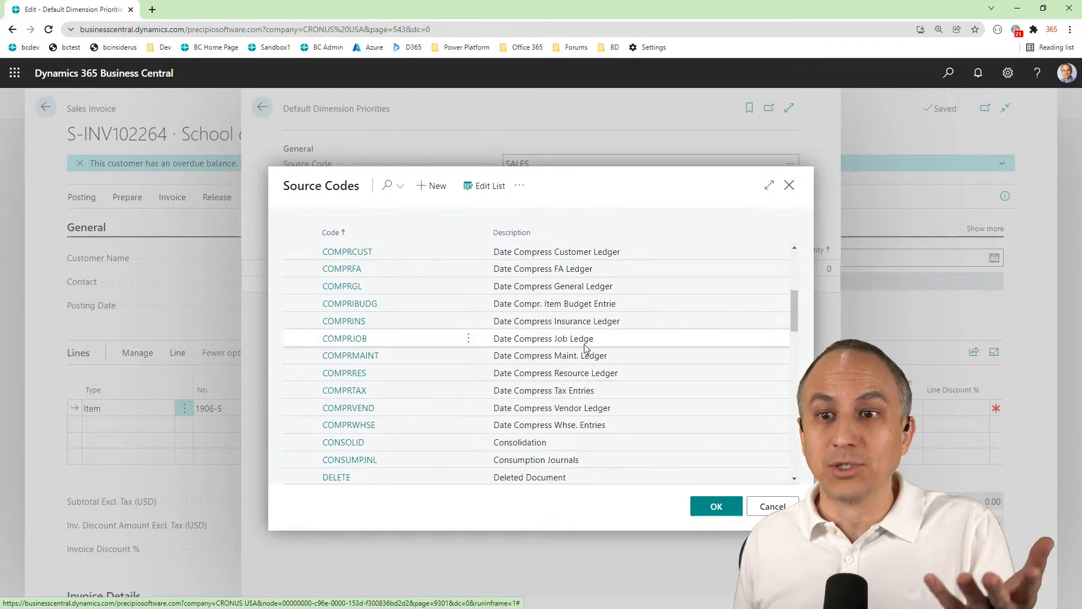
{"action": "scroll", "coordinate": [587, 348], "scroll_direction": "up", "scroll_amount": 4}
{"action": "scroll", "coordinate": [587, 349], "scroll_direction": "down", "scroll_amount": 6}
{"action": "scroll", "coordinate": [587, 348], "scroll_direction": "down", "scroll_amount": 9}
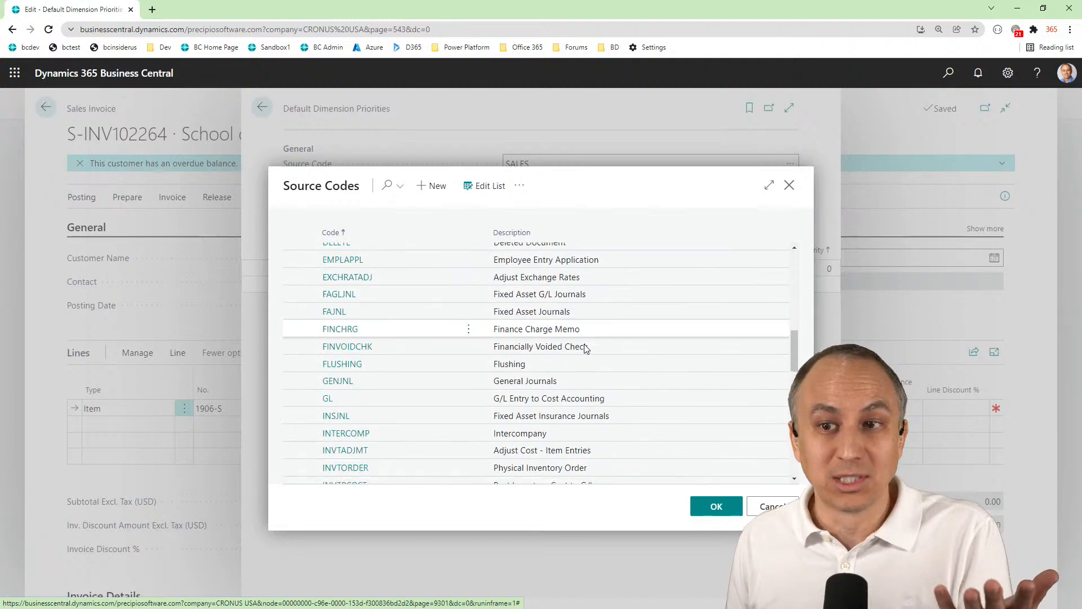
{"action": "scroll", "coordinate": [584, 347], "scroll_direction": "down", "scroll_amount": 3}
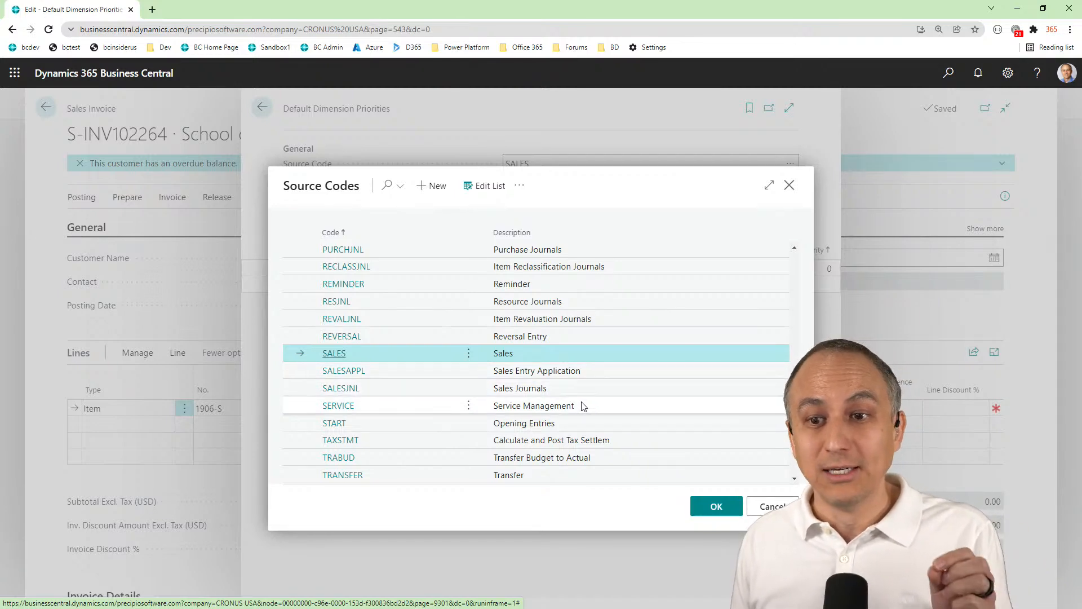
{"action": "scroll", "coordinate": [574, 309], "scroll_direction": "up", "scroll_amount": 6}
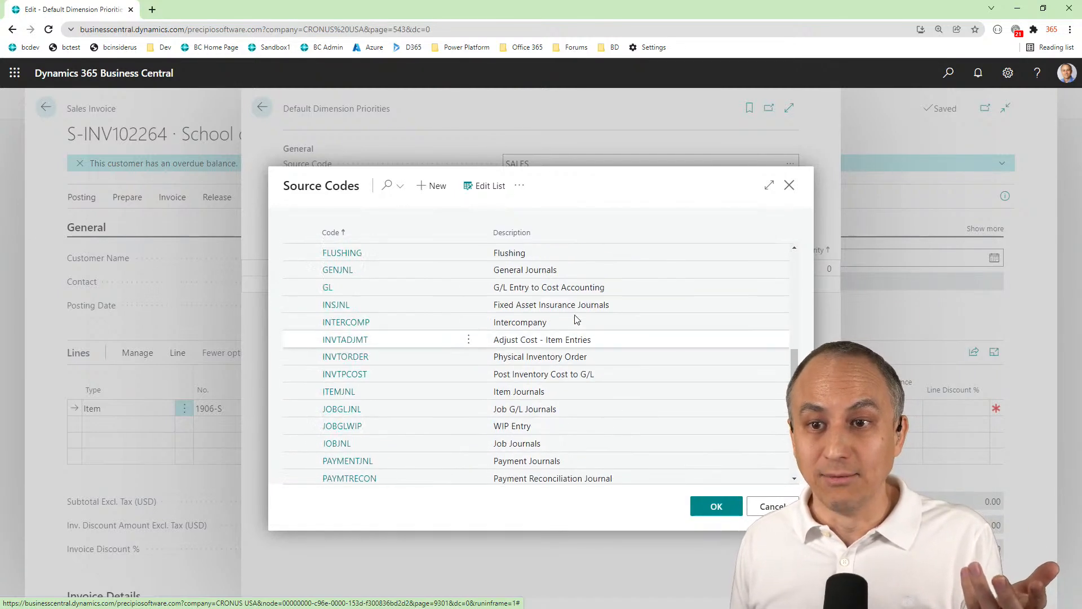
{"action": "scroll", "coordinate": [576, 319], "scroll_direction": "up", "scroll_amount": 2}
{"action": "scroll", "coordinate": [576, 319], "scroll_direction": "down", "scroll_amount": 8}
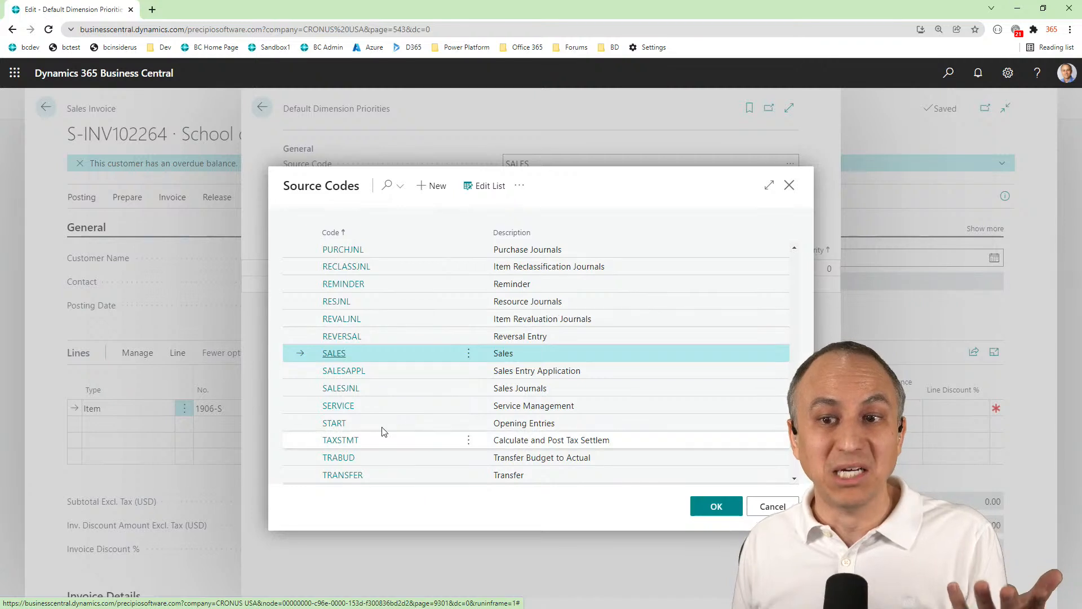
{"action": "left_click", "coordinate": [716, 506]}
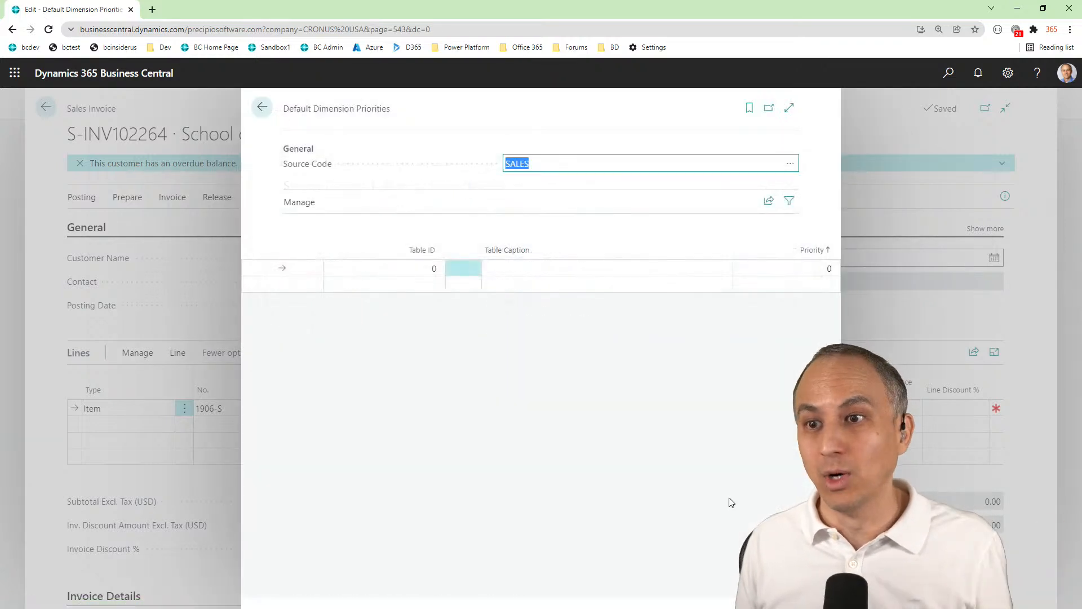
Look up the table objects and add table 27, Item, as the first line for the SALES source code
{"action": "left_click", "coordinate": [426, 268]}
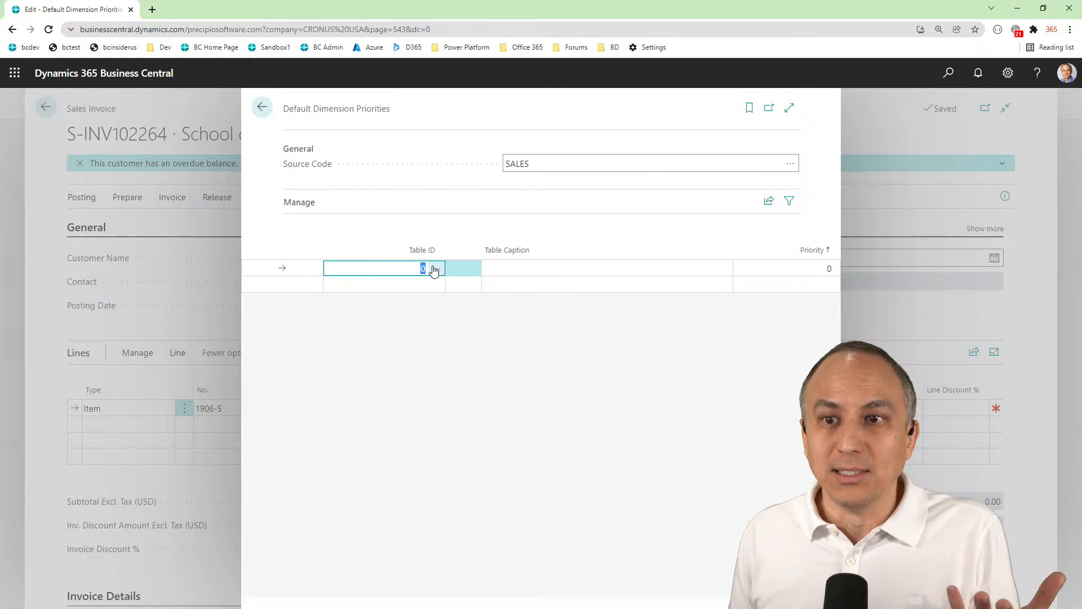
{"action": "left_click", "coordinate": [434, 269]}
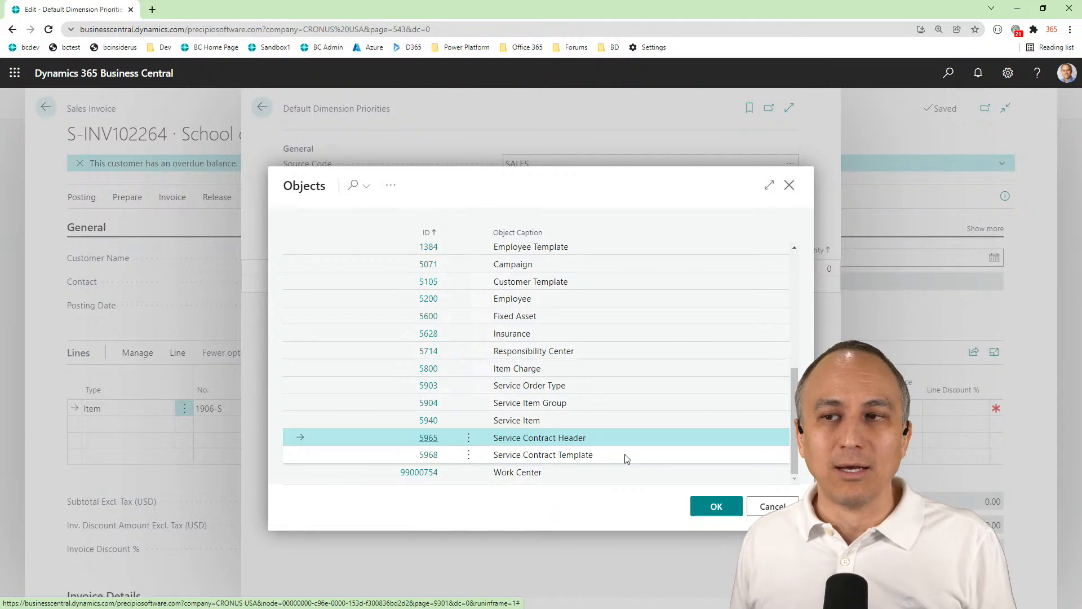
{"action": "scroll", "coordinate": [625, 456], "scroll_direction": "up", "scroll_amount": 5}
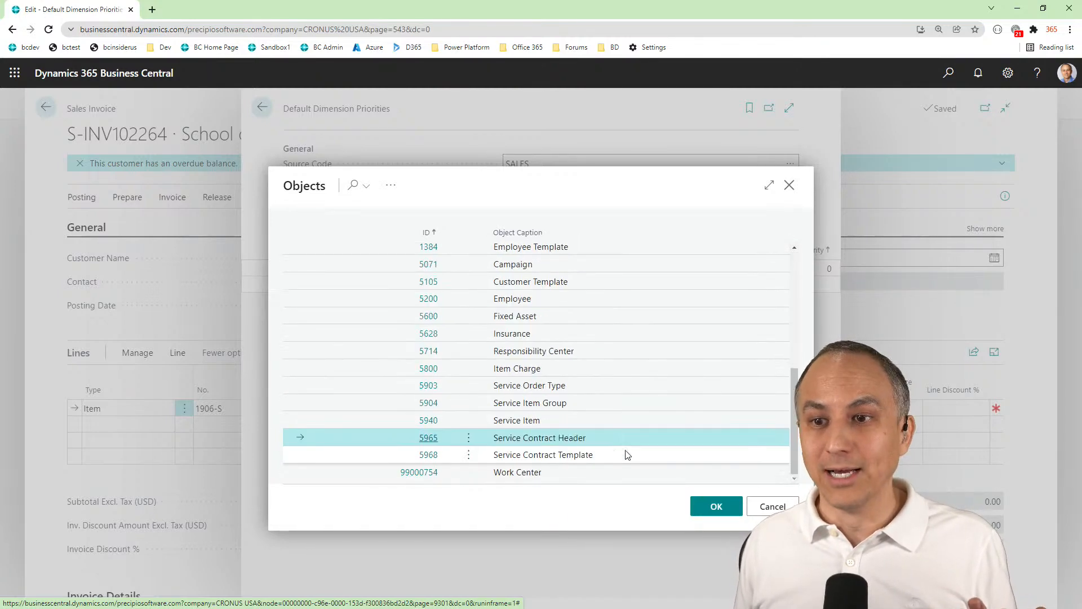
{"action": "scroll", "coordinate": [619, 440], "scroll_direction": "up", "scroll_amount": 5}
{"action": "scroll", "coordinate": [619, 441], "scroll_direction": "down", "scroll_amount": 5}
{"action": "scroll", "coordinate": [620, 443], "scroll_direction": "up", "scroll_amount": 5}
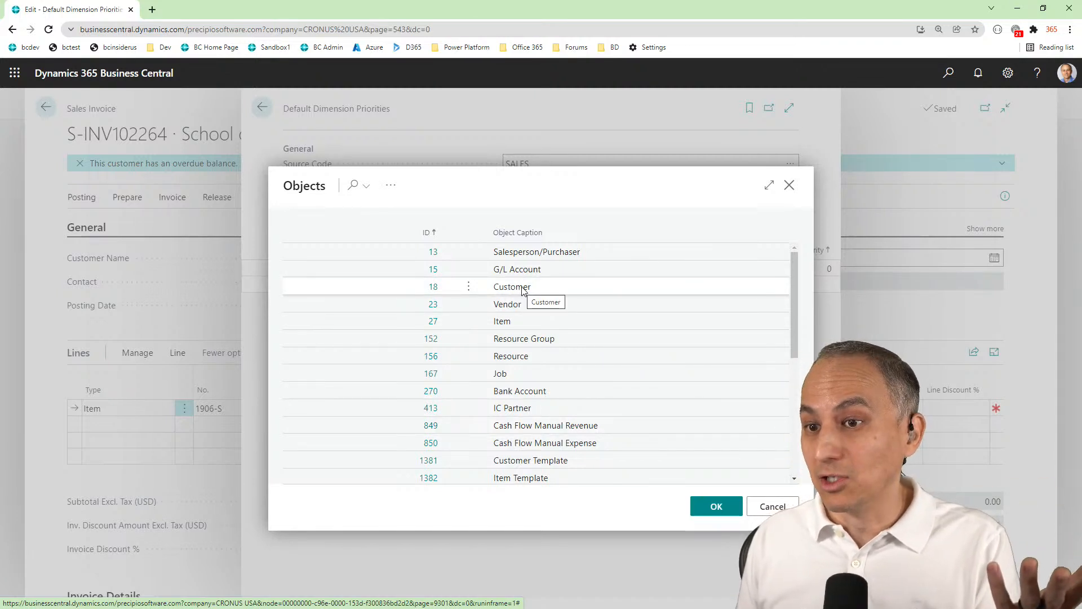
{"action": "left_click", "coordinate": [511, 323]}
{"action": "left_click", "coordinate": [716, 506]}
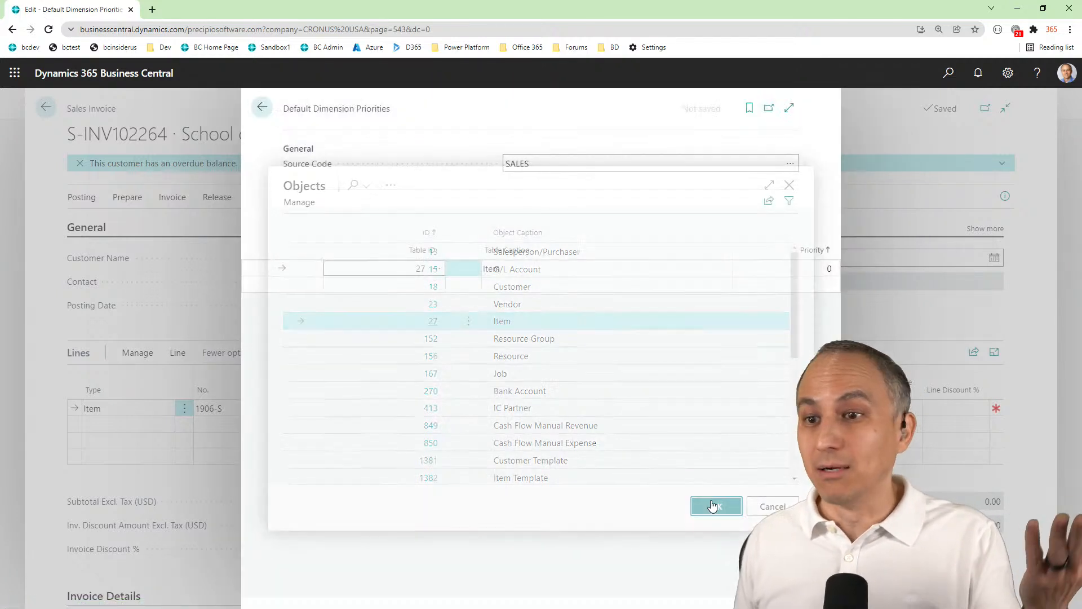
Give the Item line priority 1 and add a line for table 18, Customer, with priority 2
{"action": "left_click", "coordinate": [437, 284]}
{"action": "left_click", "coordinate": [437, 285]}
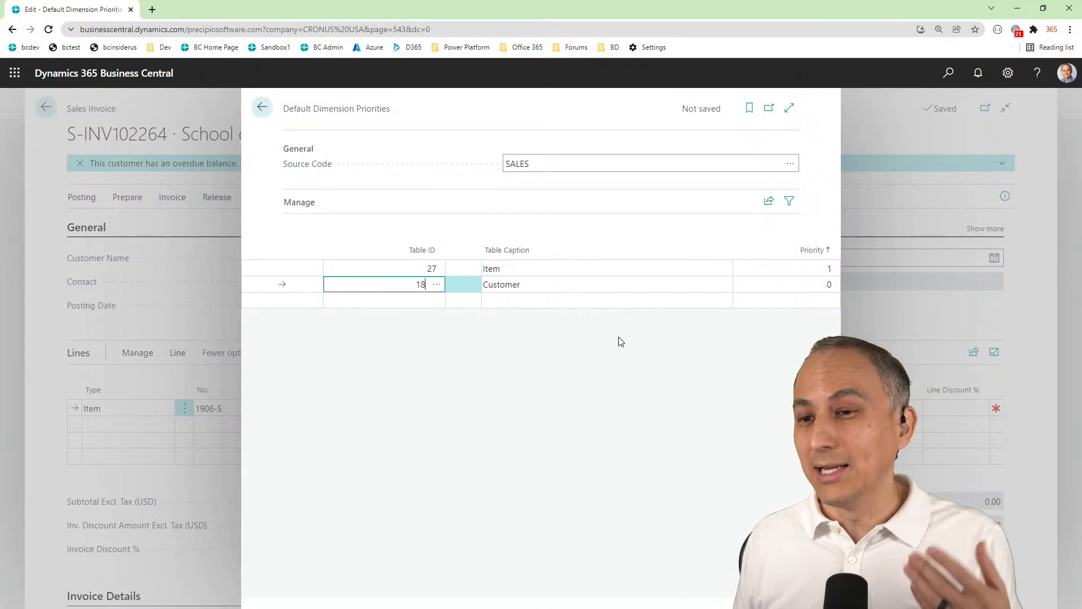
{"action": "left_click", "coordinate": [433, 304]}
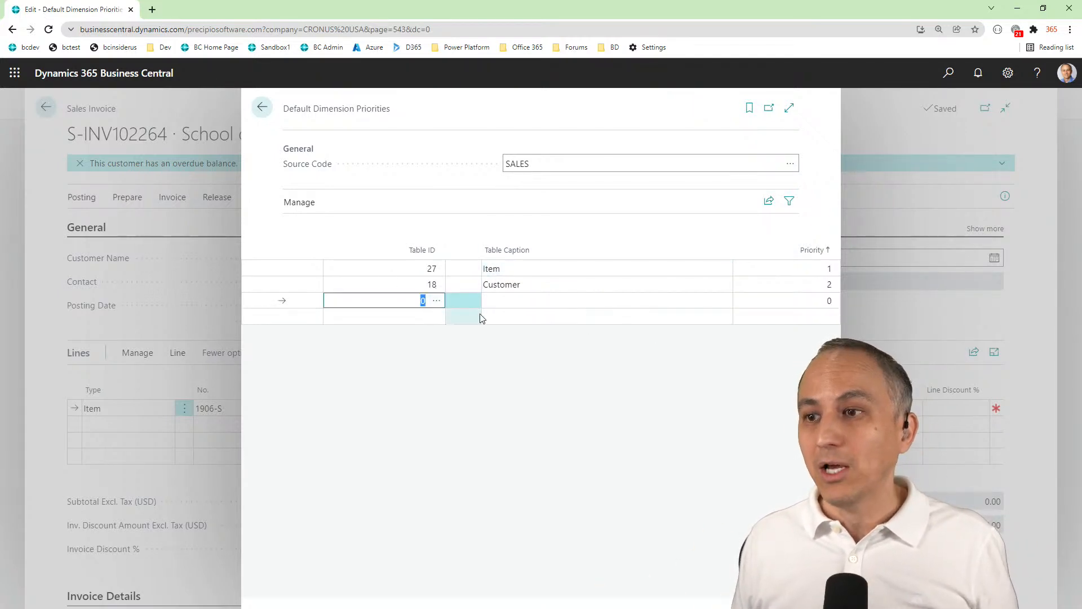
{"action": "left_click", "coordinate": [816, 275]}
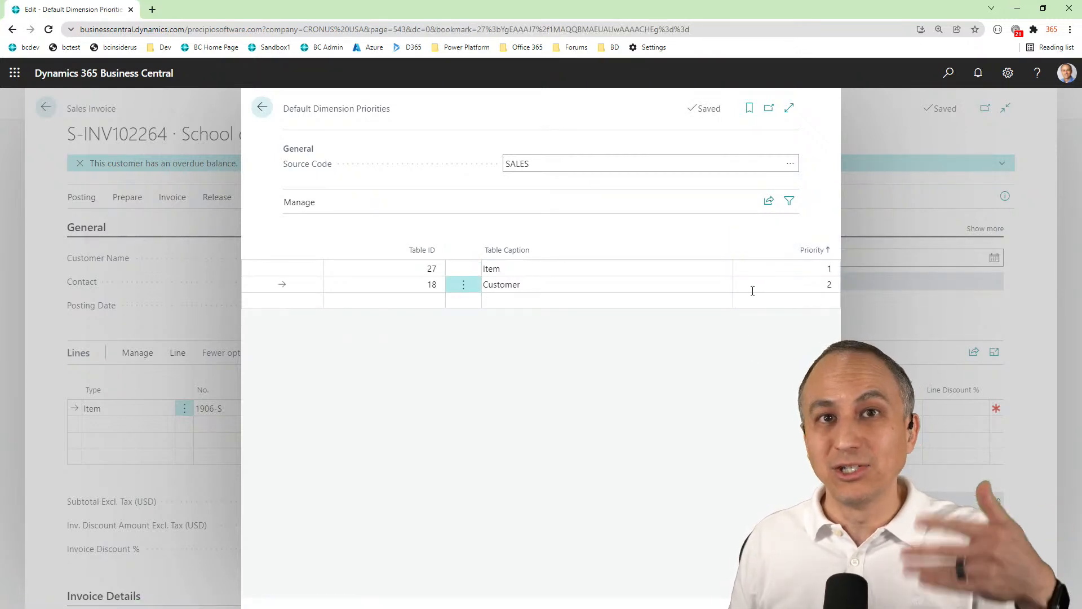
Swap the priorities for the SALES source code, setting Customer to 1 and Item to 2
{"action": "left_click", "coordinate": [788, 288]}
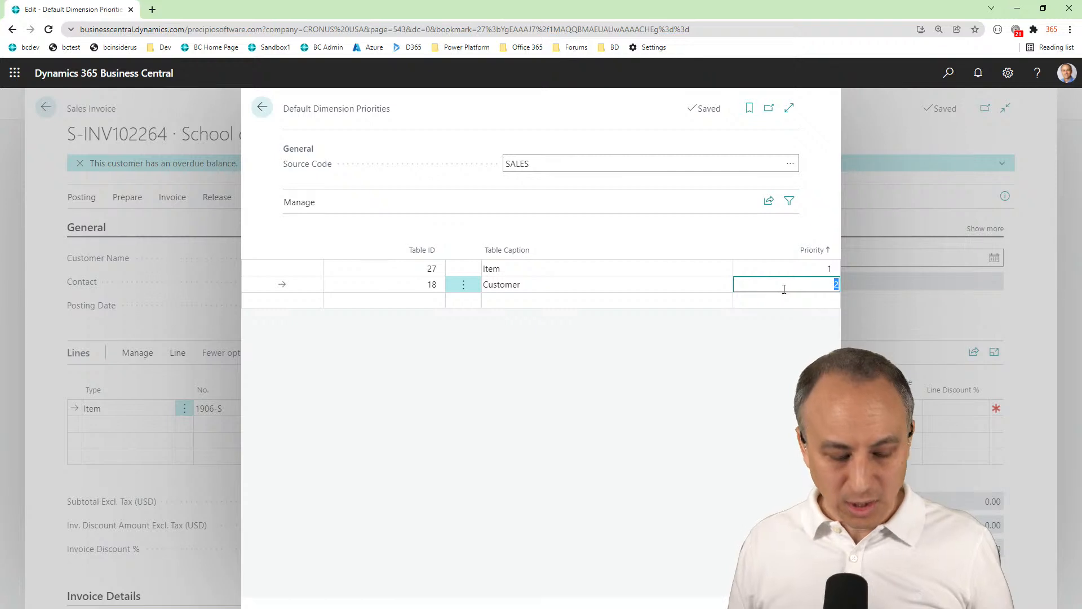
{"action": "type", "text": "1"}
{"action": "key", "text": "Up"}
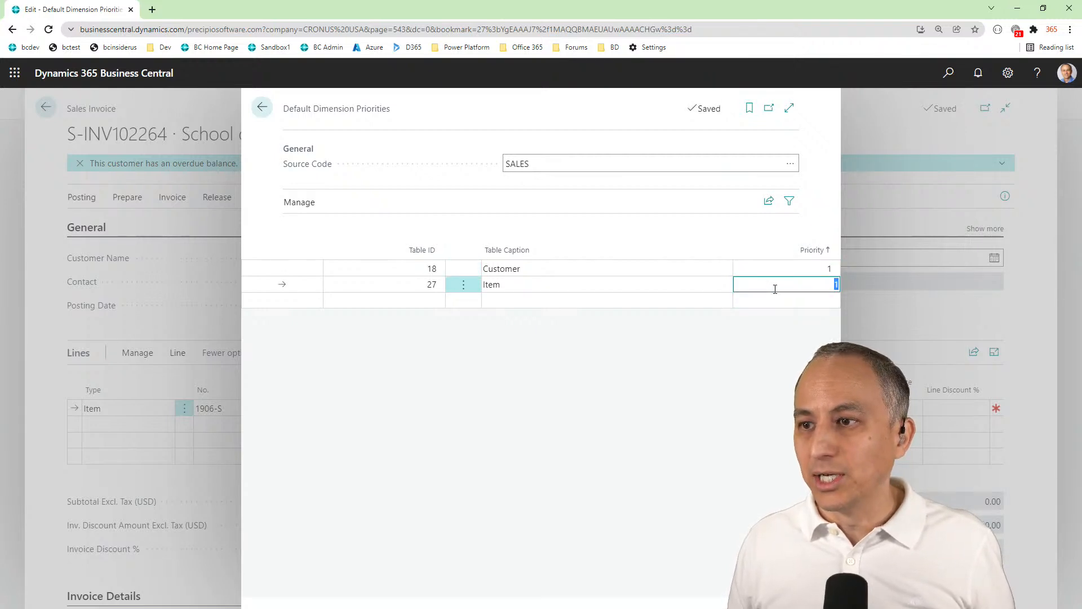
{"action": "key", "text": "Down"}
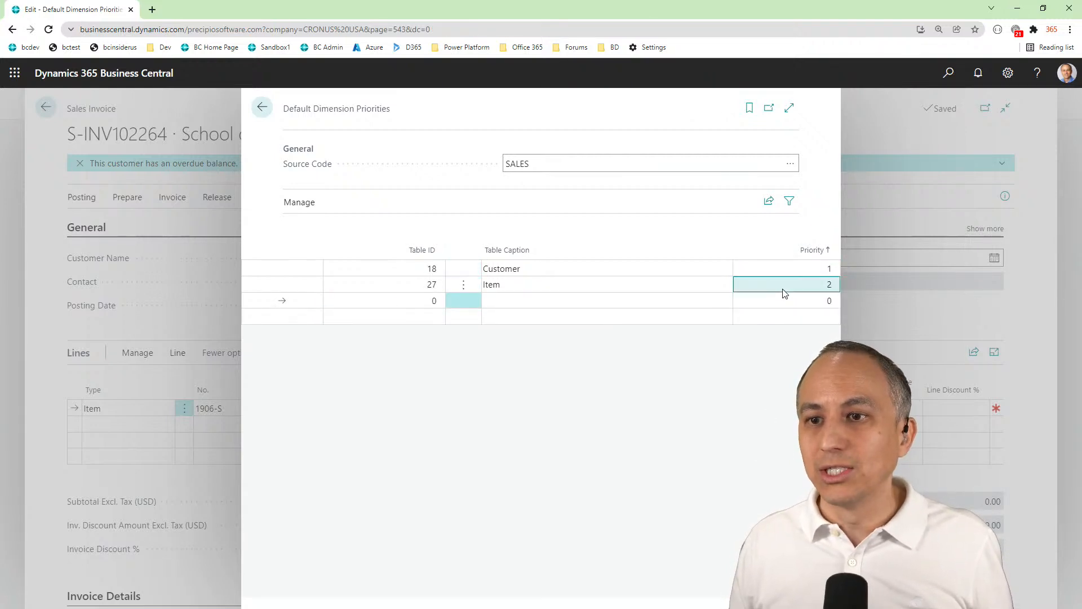
Set the Item line back to priority 1 and the Customer line to priority 2
{"action": "left_click", "coordinate": [784, 289]}
{"action": "type", "text": "1"}
{"action": "key", "text": "Up"}
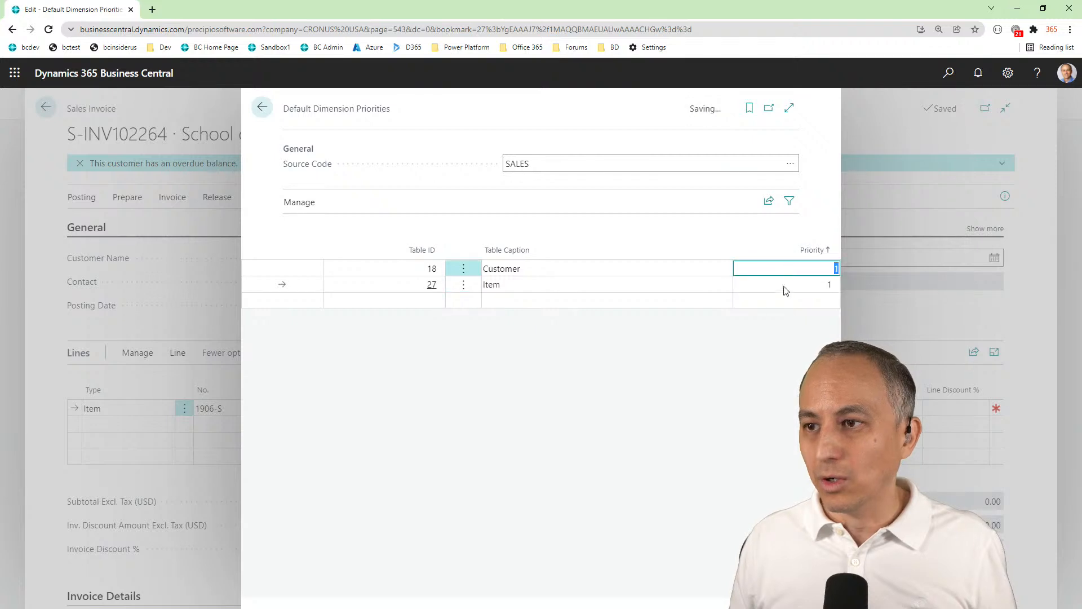
{"action": "type", "text": "2"}
{"action": "key", "text": "Return"}
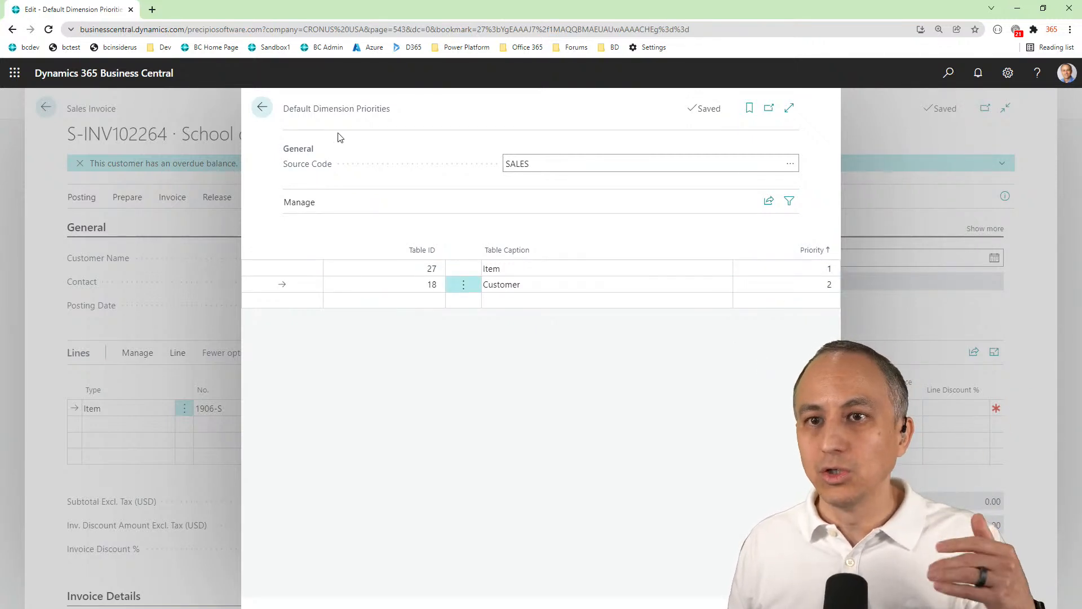
Return to the School of Fine Art sales invoice, check the dimension codes on its header and line, and delete the invoice
{"action": "left_click", "coordinate": [262, 108]}
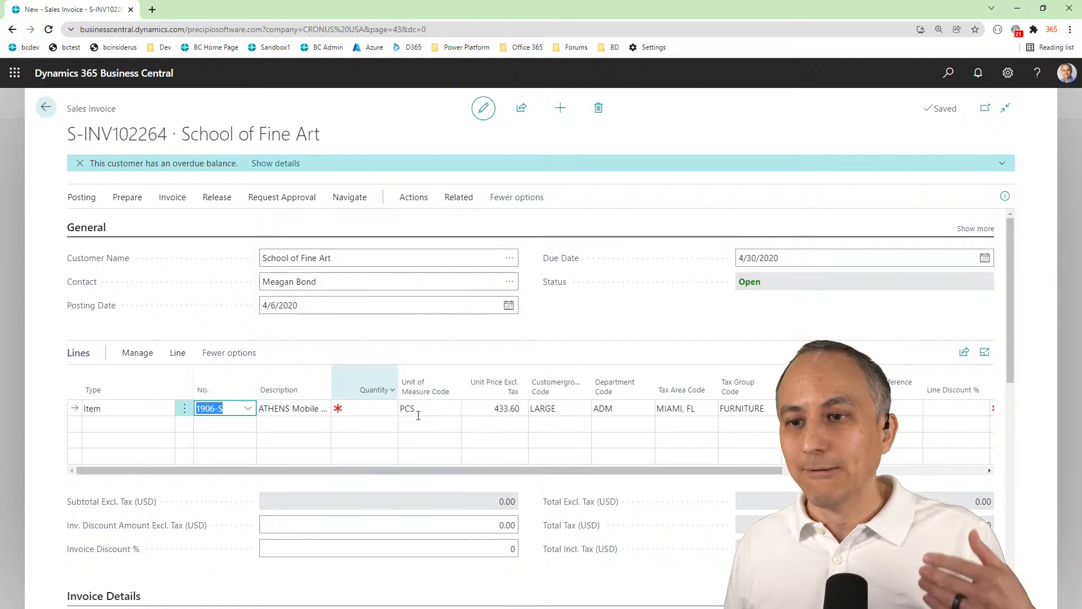
{"action": "scroll", "coordinate": [244, 312], "scroll_direction": "down", "scroll_amount": 4}
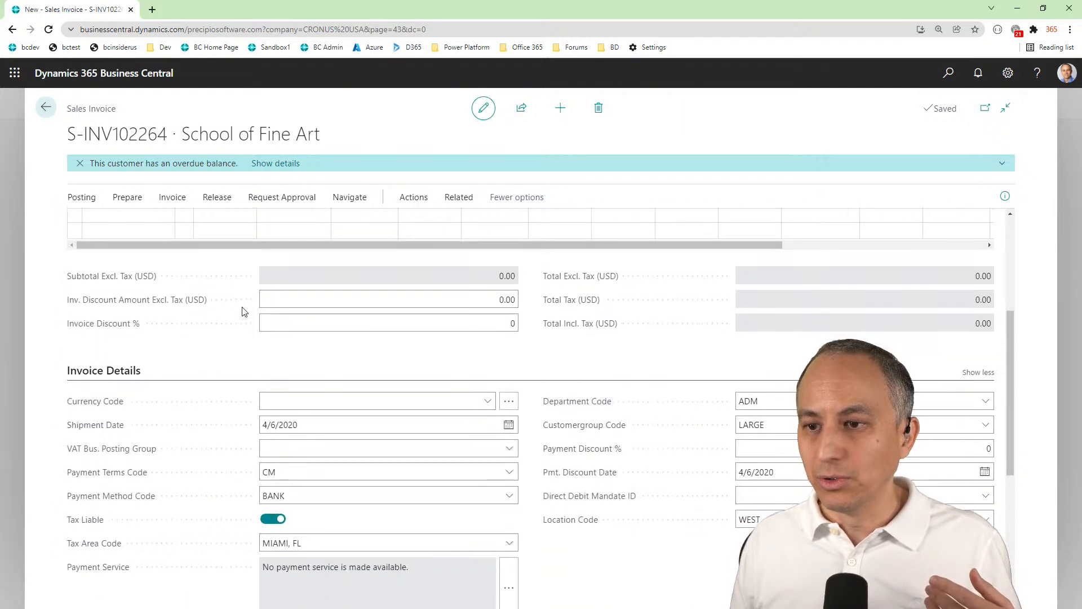
{"action": "scroll", "coordinate": [244, 312], "scroll_direction": "up", "scroll_amount": 4}
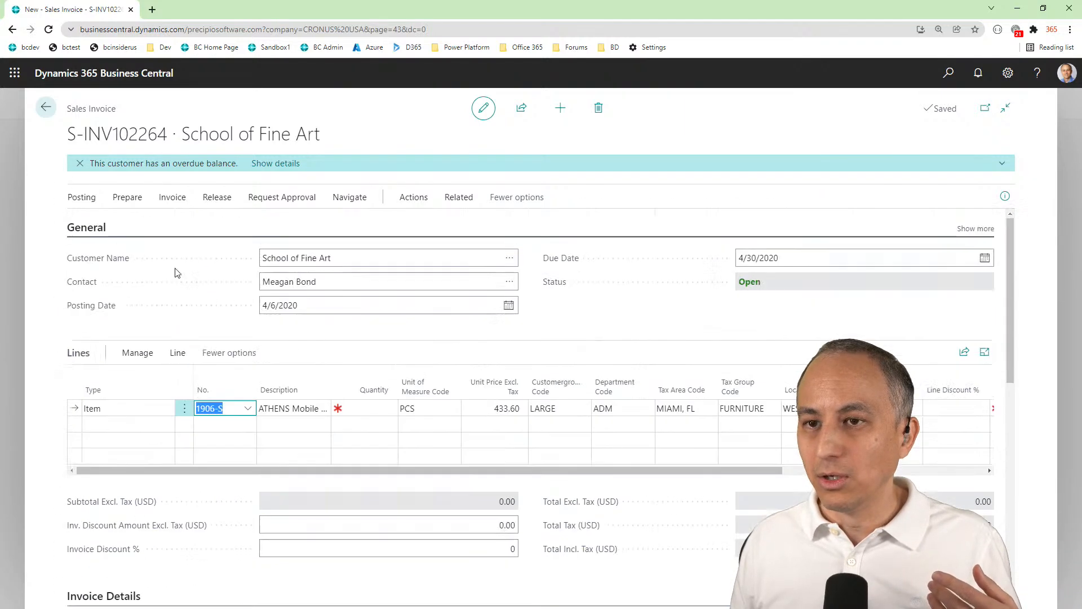
{"action": "left_click", "coordinate": [589, 110]}
{"action": "left_click", "coordinate": [600, 381]}
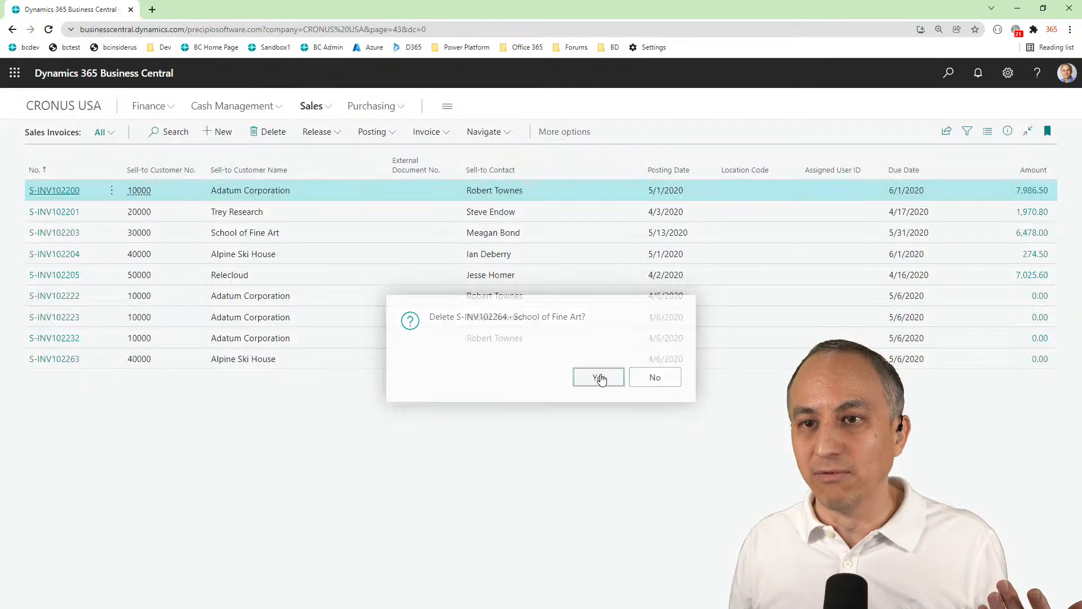
Create a new sales invoice and check the Department Code and Customergroup Code fields in its invoice details
{"action": "left_click", "coordinate": [214, 136]}
{"action": "scroll", "coordinate": [597, 394], "scroll_direction": "down", "scroll_amount": 5}
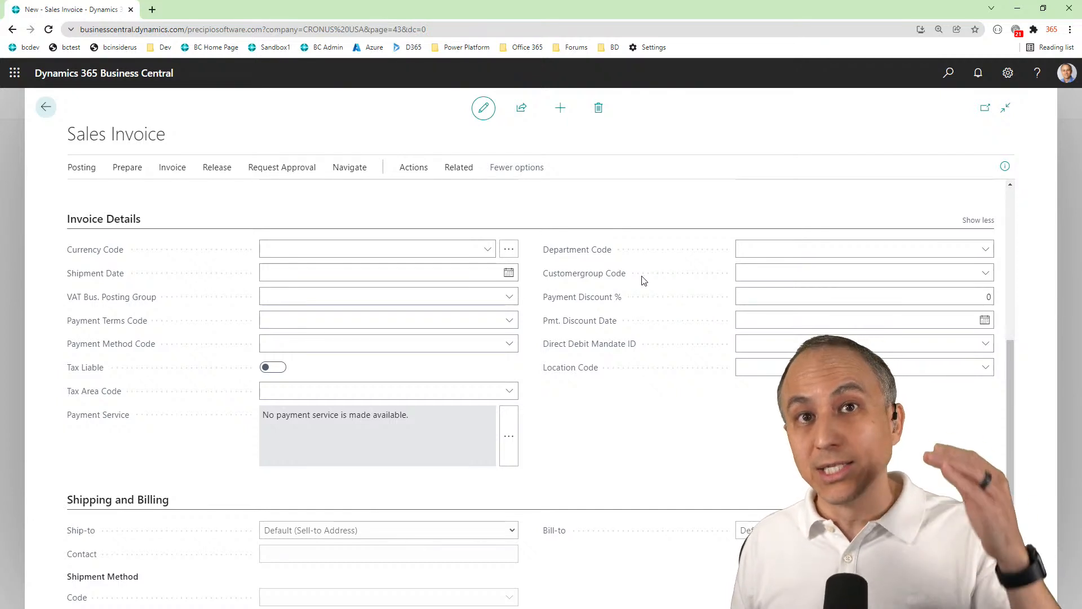
{"action": "scroll", "coordinate": [644, 277], "scroll_direction": "up", "scroll_amount": 2}
{"action": "scroll", "coordinate": [643, 274], "scroll_direction": "up", "scroll_amount": 4}
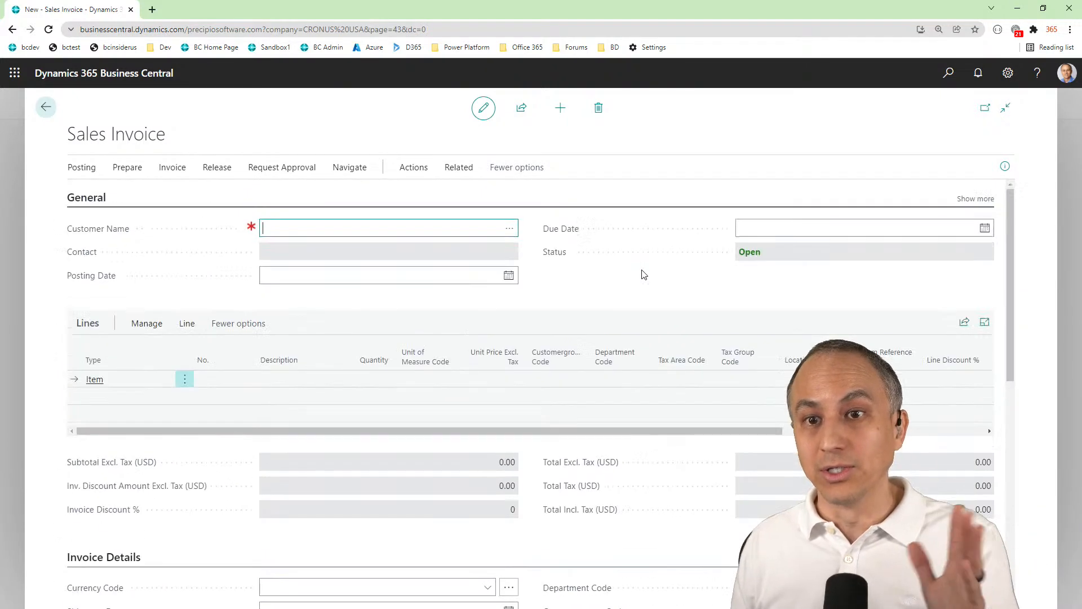
Check the invoice's customer lookup without choosing a customer, and search for "customers" to open the Customers list
{"action": "left_click", "coordinate": [509, 228]}
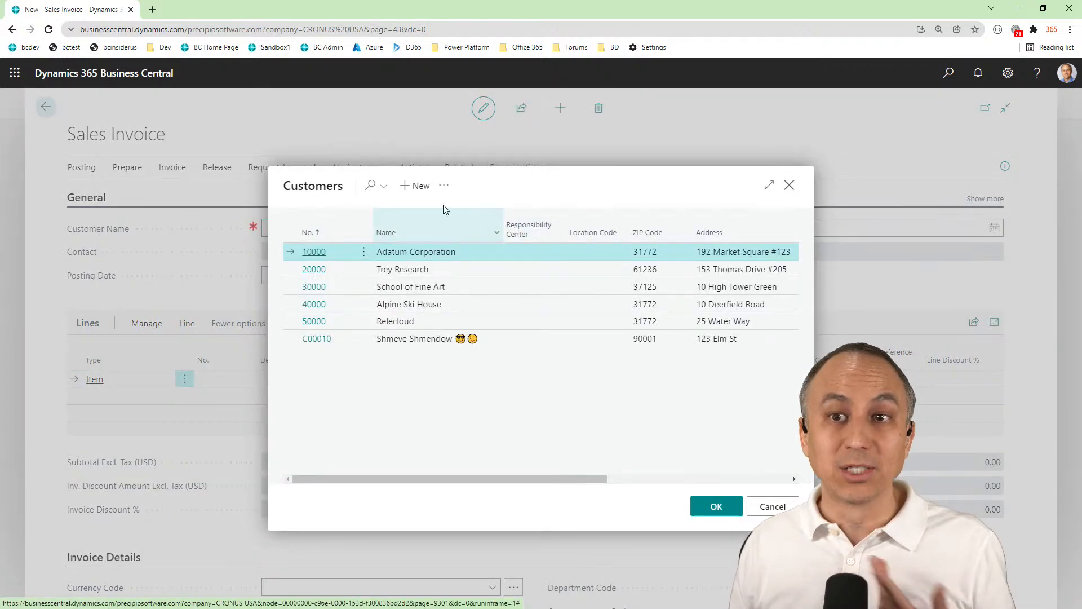
{"action": "left_click", "coordinate": [790, 185]}
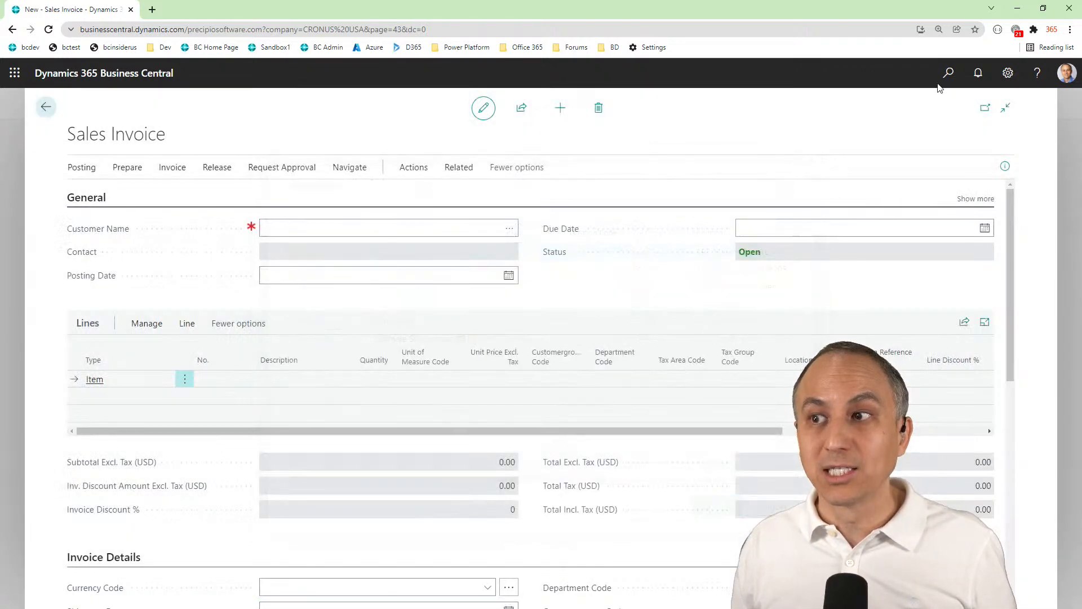
{"action": "left_click", "coordinate": [953, 76]}
{"action": "type", "text": "cust"}
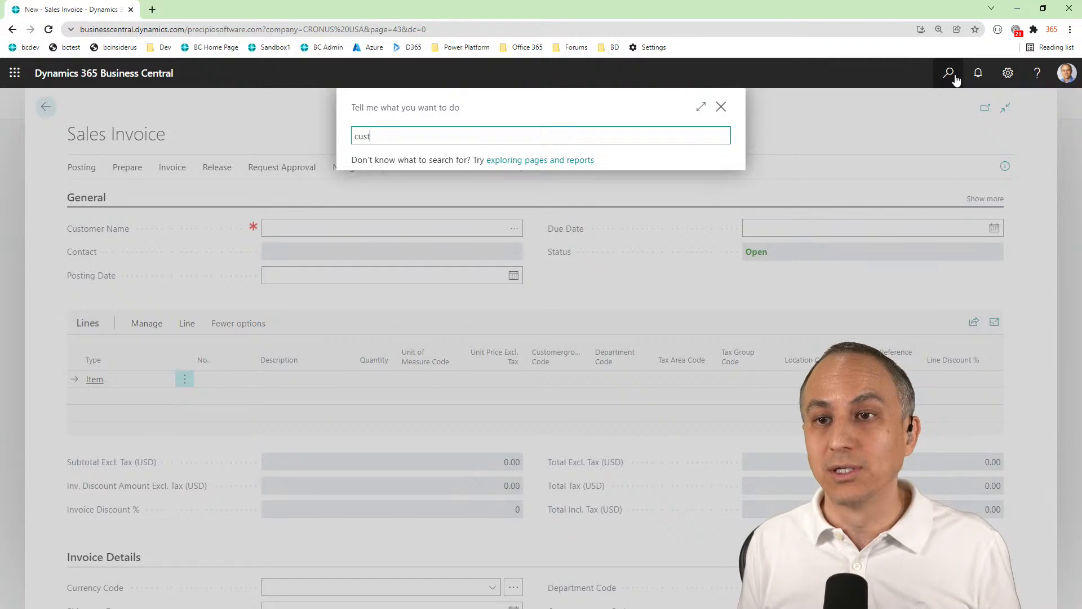
{"action": "type", "text": "omers"}
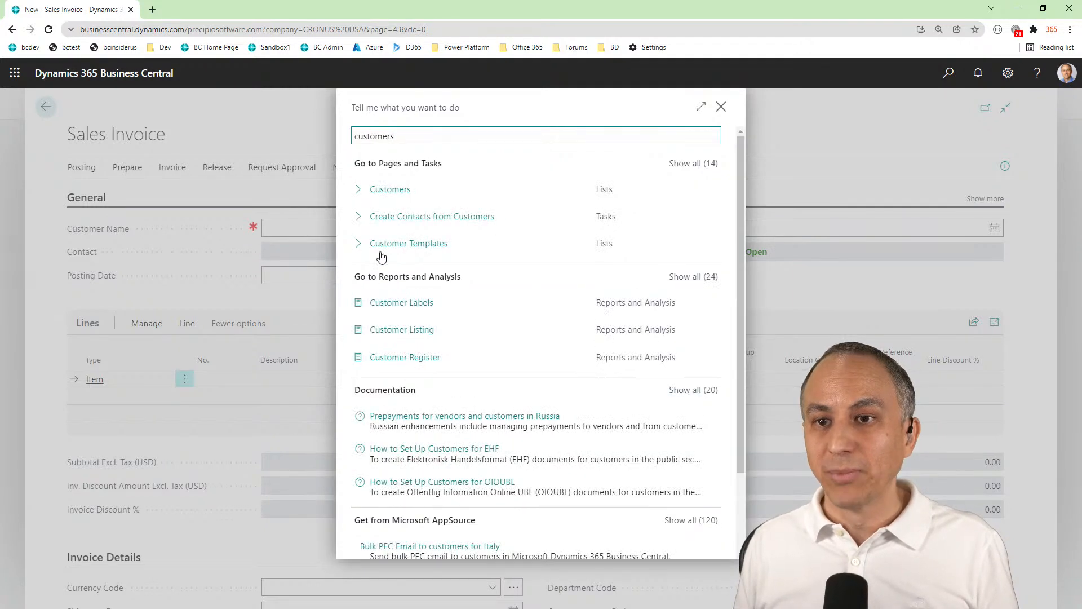
{"action": "left_click", "coordinate": [377, 193]}
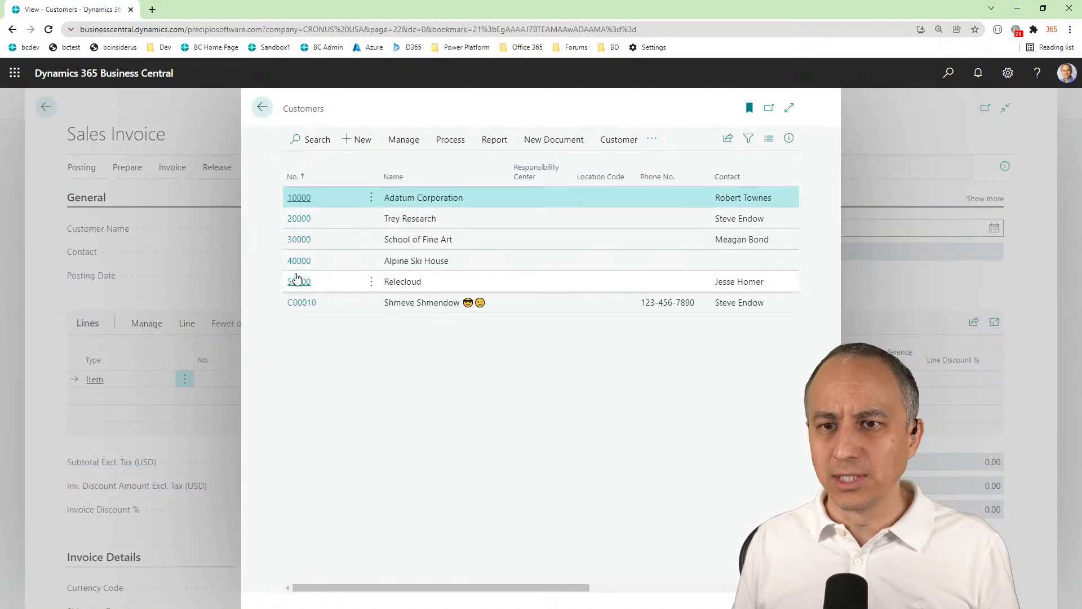
Open the Relecloud customer card, review its default dimensions, and return to the new sales invoice
{"action": "left_click", "coordinate": [299, 282]}
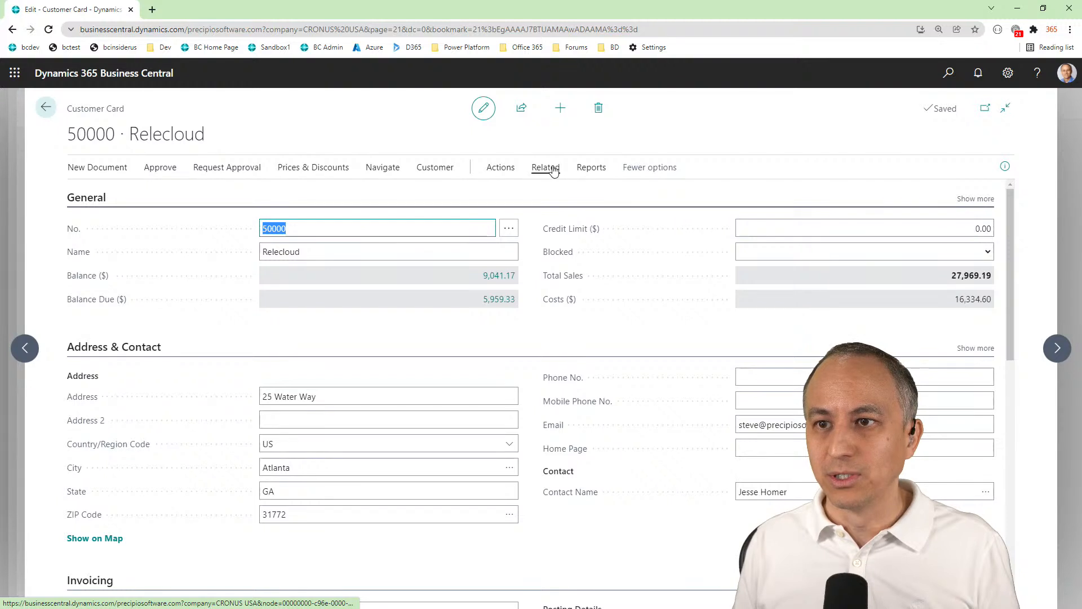
{"action": "left_click", "coordinate": [546, 167]}
{"action": "left_click", "coordinate": [104, 194]}
{"action": "left_click", "coordinate": [99, 215]}
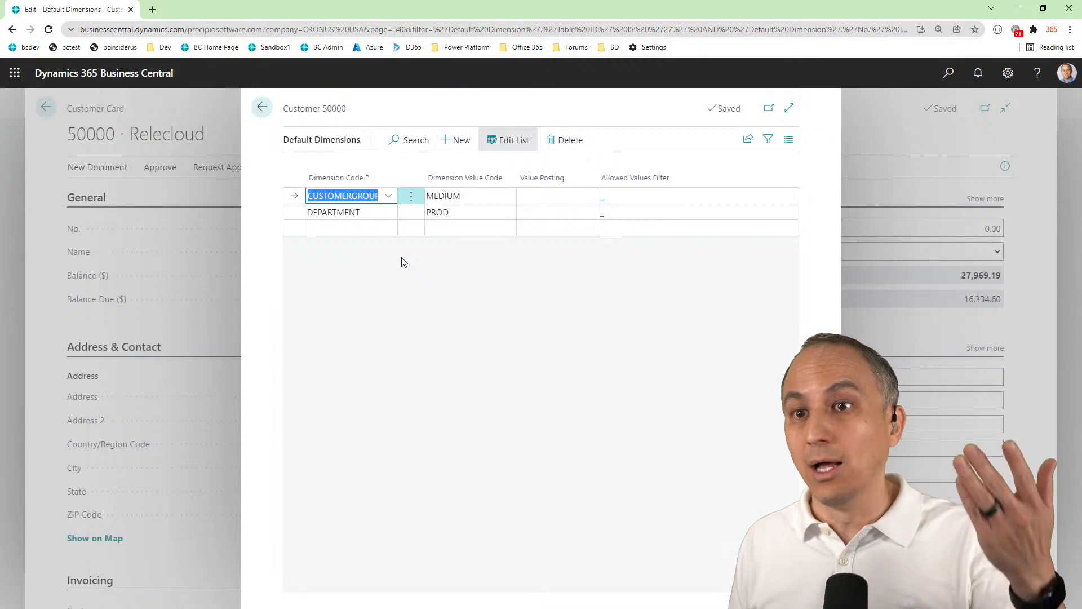
{"action": "left_click", "coordinate": [264, 107]}
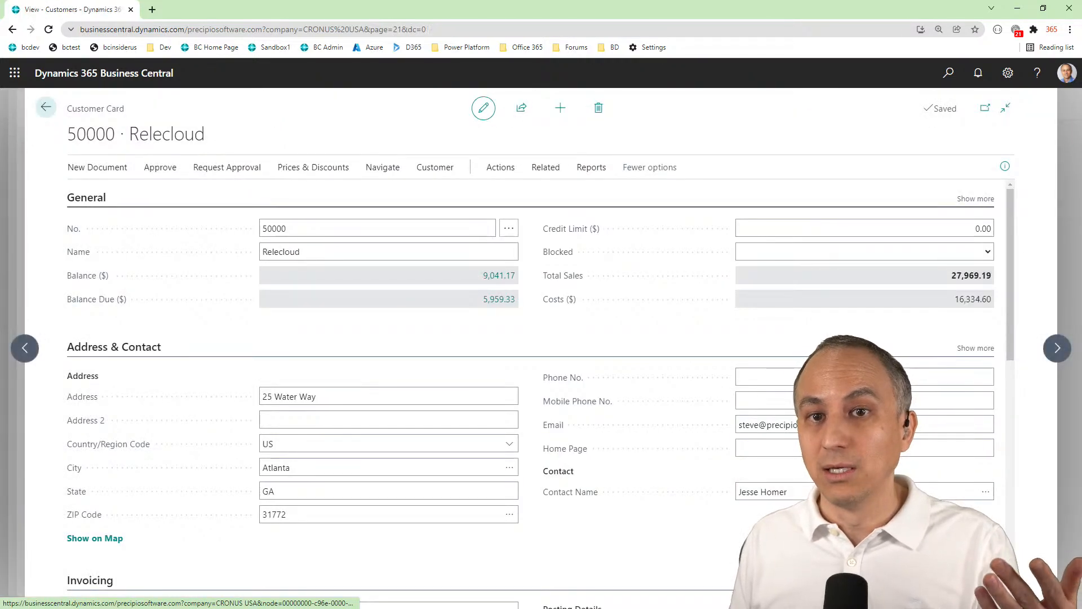
{"action": "left_click", "coordinate": [46, 107]}
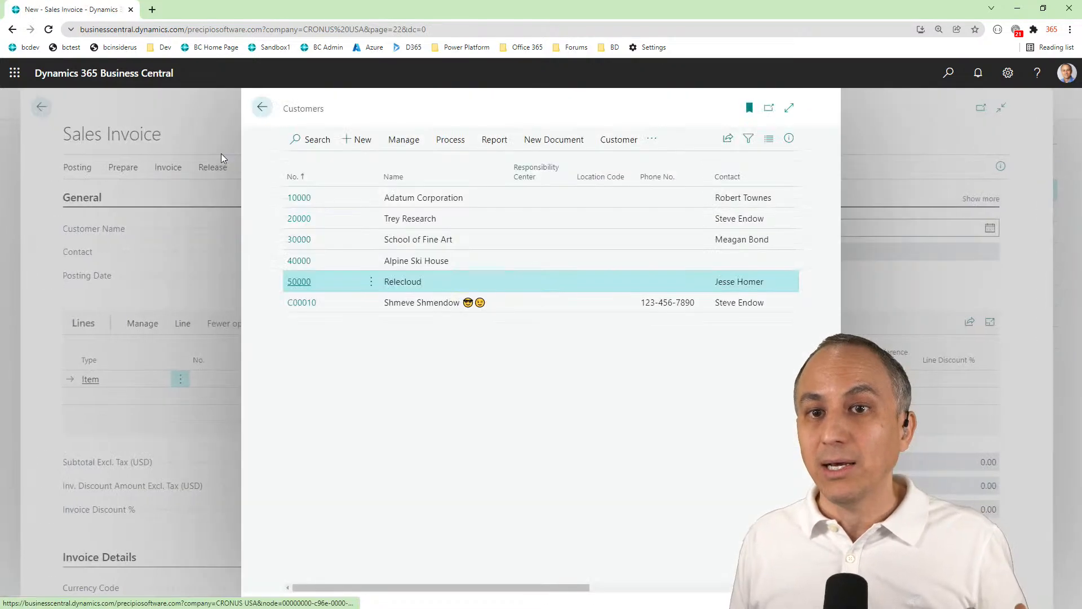
{"action": "left_click", "coordinate": [263, 107]}
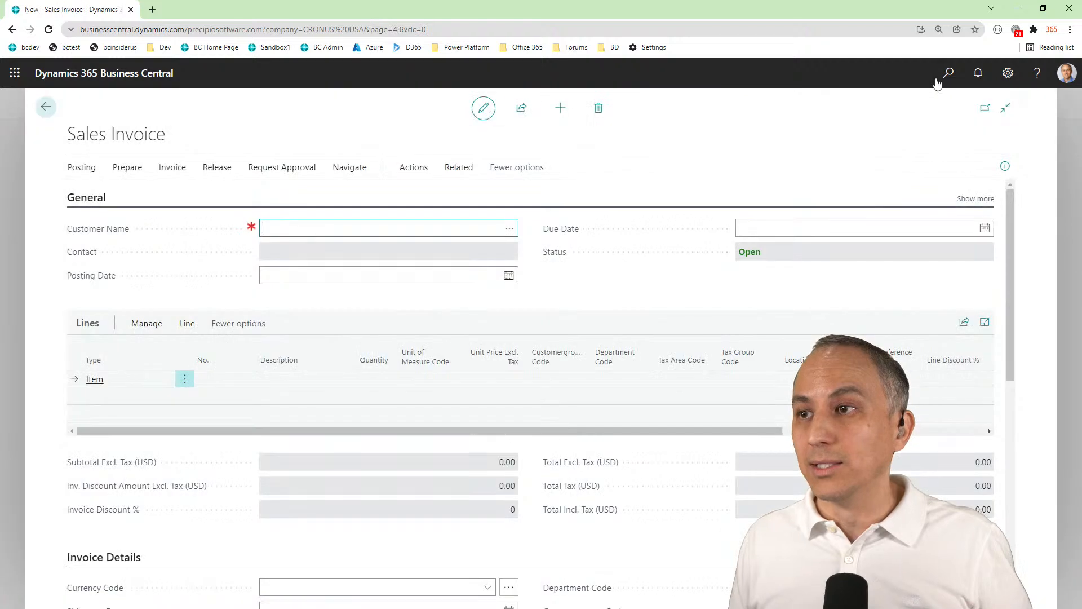
Search for "items", open the card of item 1896-S ATHENS Desk, and review its default dimensions
{"action": "left_click", "coordinate": [949, 72]}
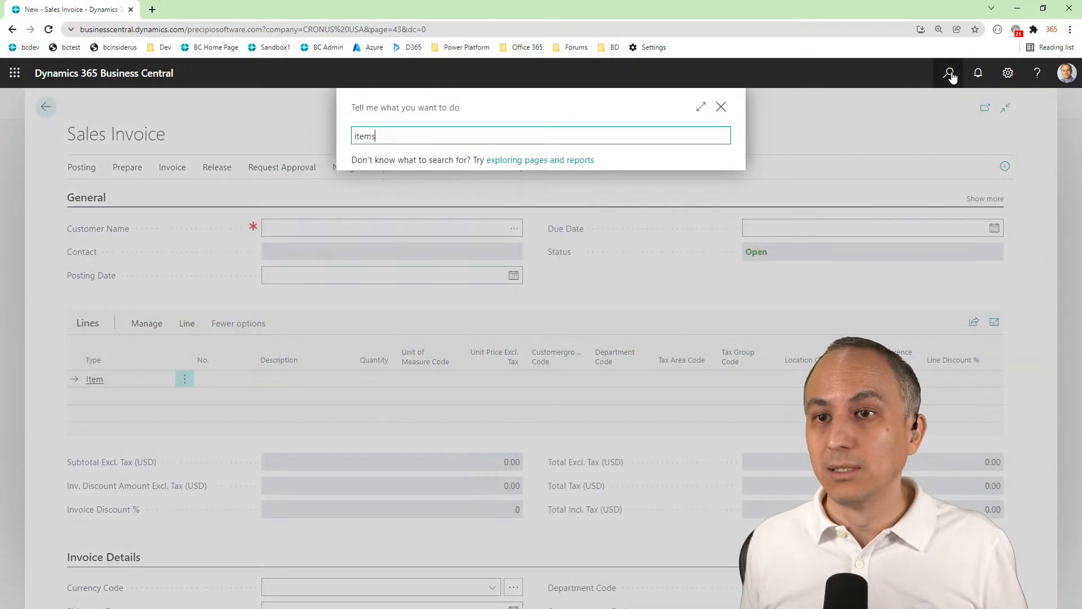
{"action": "type", "text": "items"}
{"action": "left_click", "coordinate": [381, 255]}
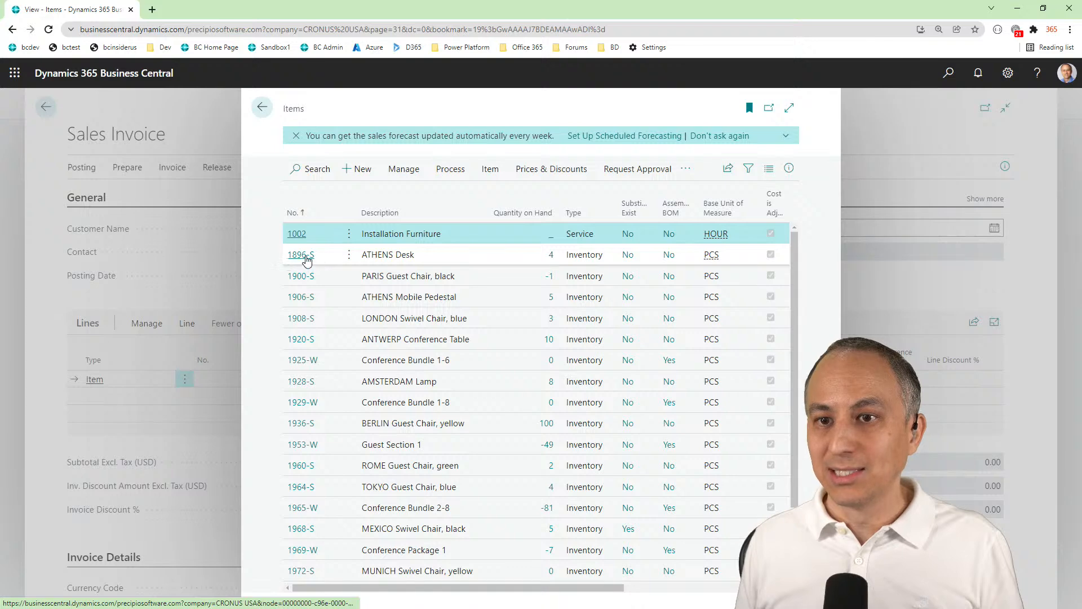
{"action": "left_click", "coordinate": [308, 256]}
{"action": "left_click", "coordinate": [447, 169]}
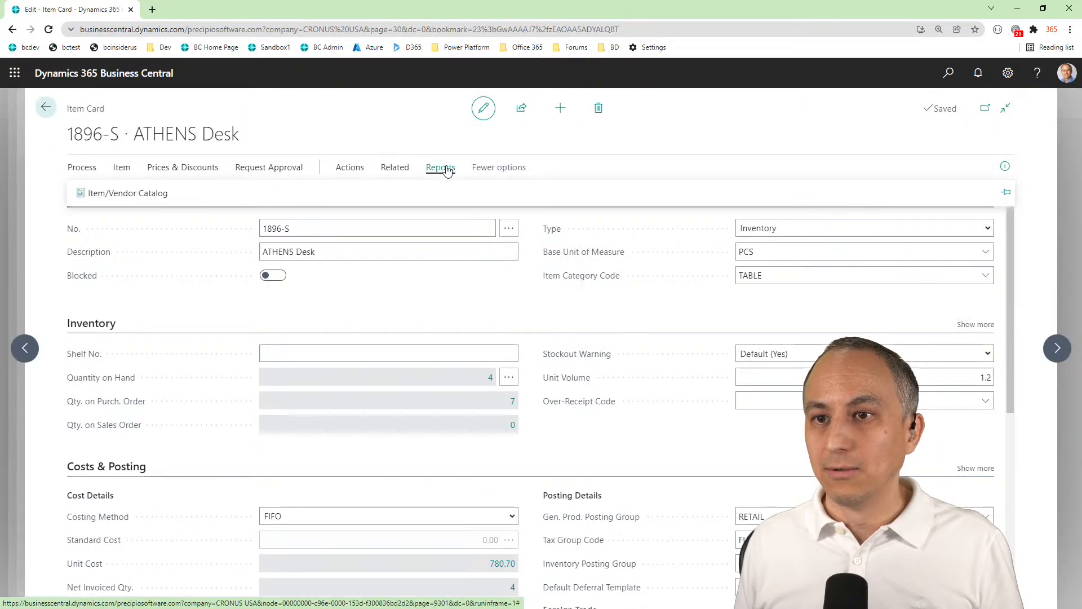
{"action": "left_click", "coordinate": [395, 167]}
{"action": "left_click", "coordinate": [163, 192]}
{"action": "left_click", "coordinate": [146, 217]}
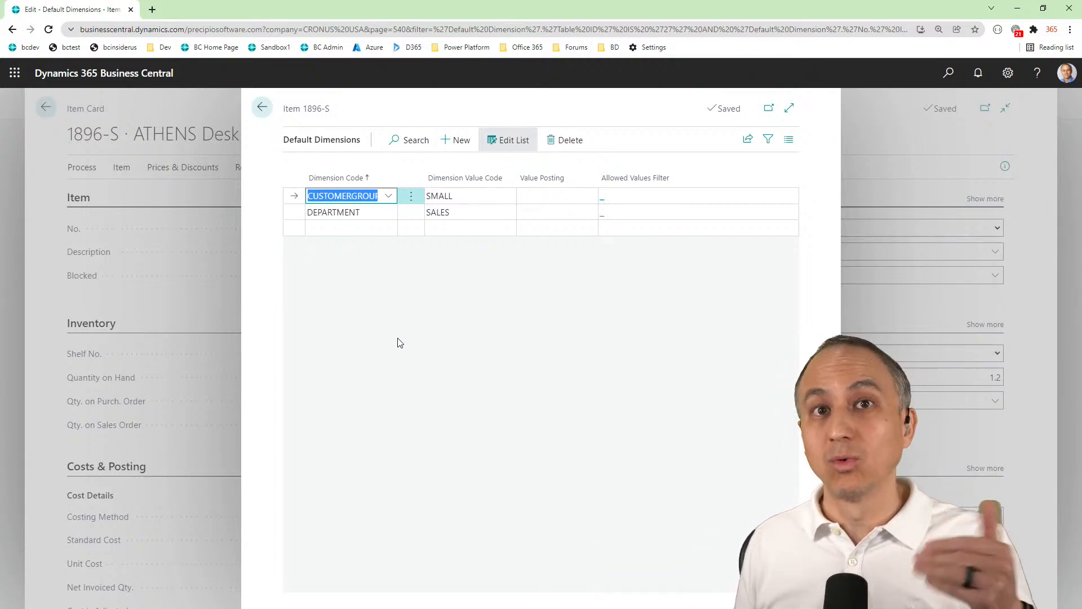
{"action": "left_click", "coordinate": [263, 107]}
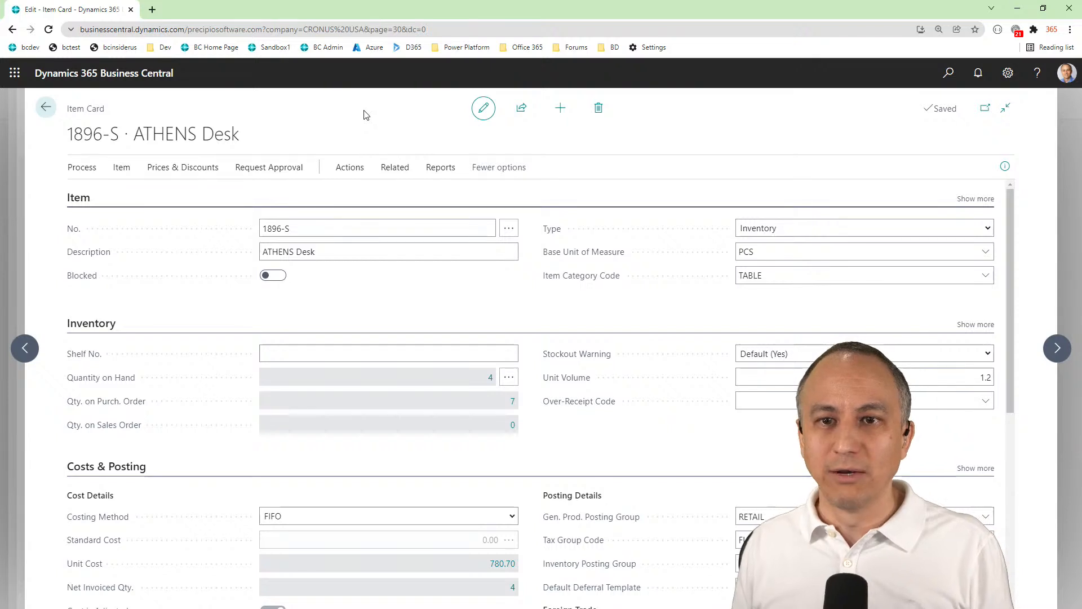
Search for customers from the item card and open the Customers list
{"action": "left_click", "coordinate": [949, 73]}
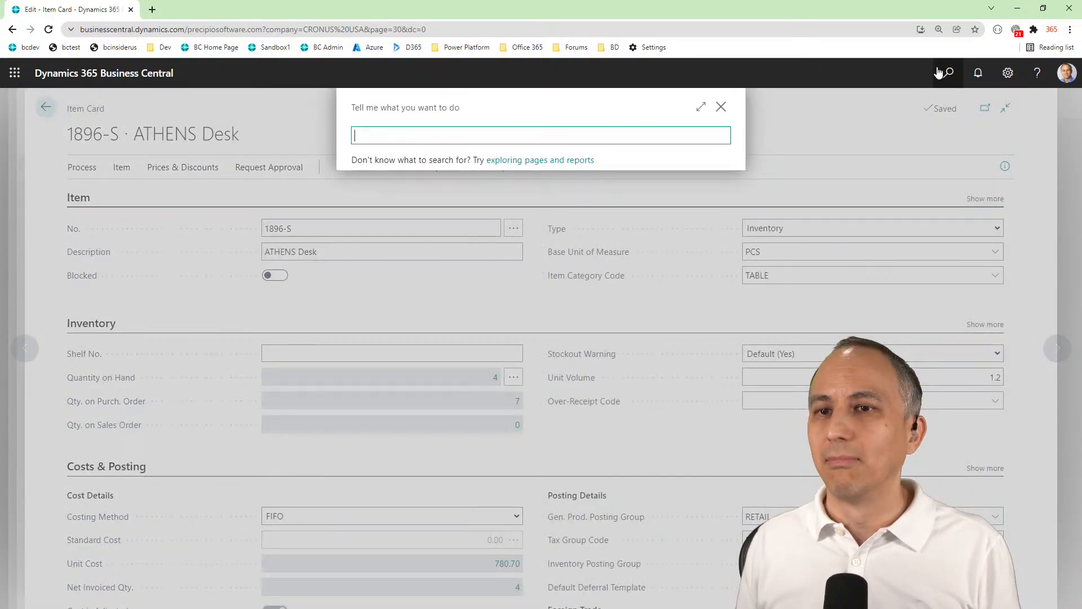
{"action": "type", "text": "cusetomer"}
{"action": "triple_click", "coordinate": [436, 132]}
{"action": "type", "text": "cust"}
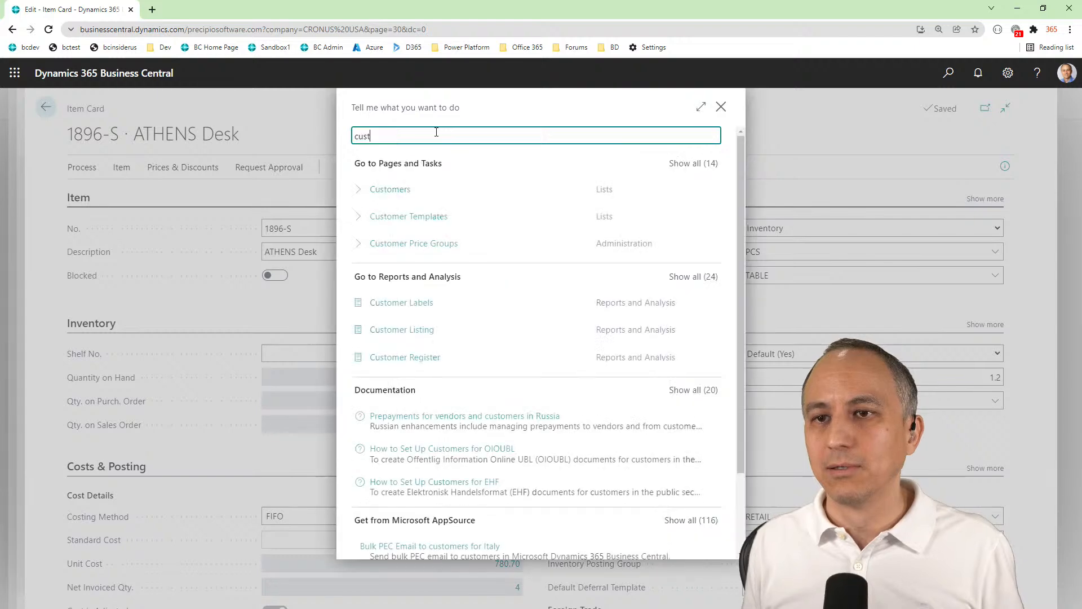
{"action": "left_click", "coordinate": [382, 195]}
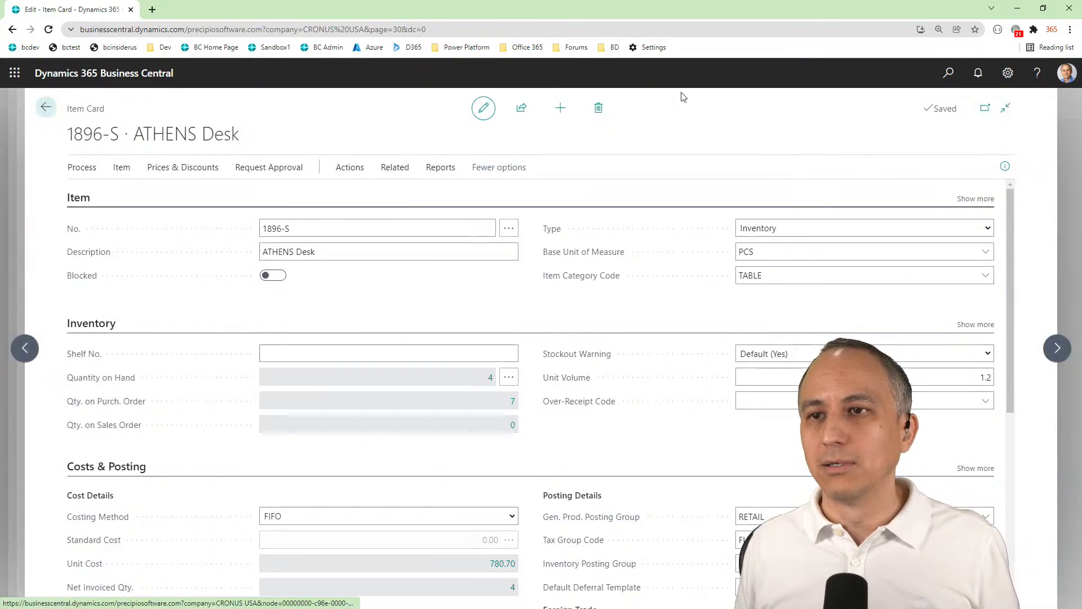
{"action": "key", "text": "Escape"}
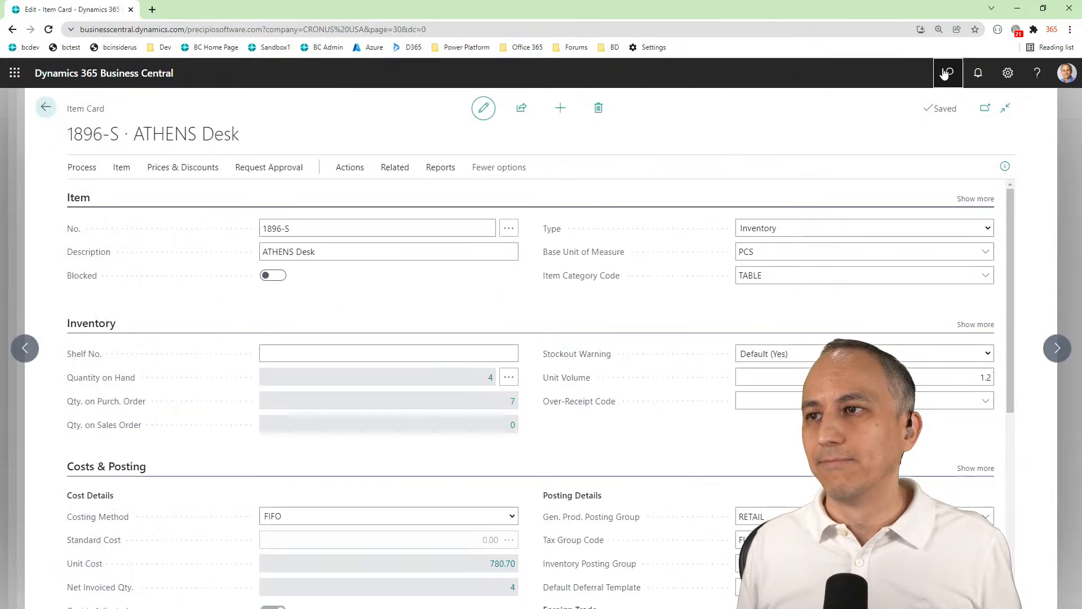
{"action": "left_click", "coordinate": [948, 72]}
{"action": "type", "text": "cusetomer"}
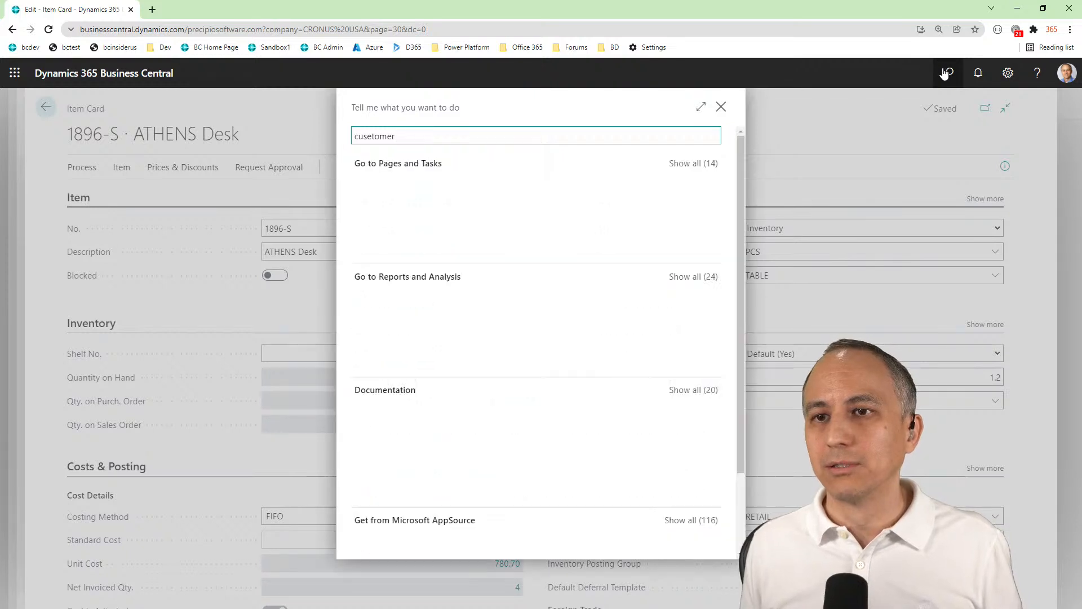
{"action": "left_click", "coordinate": [379, 192]}
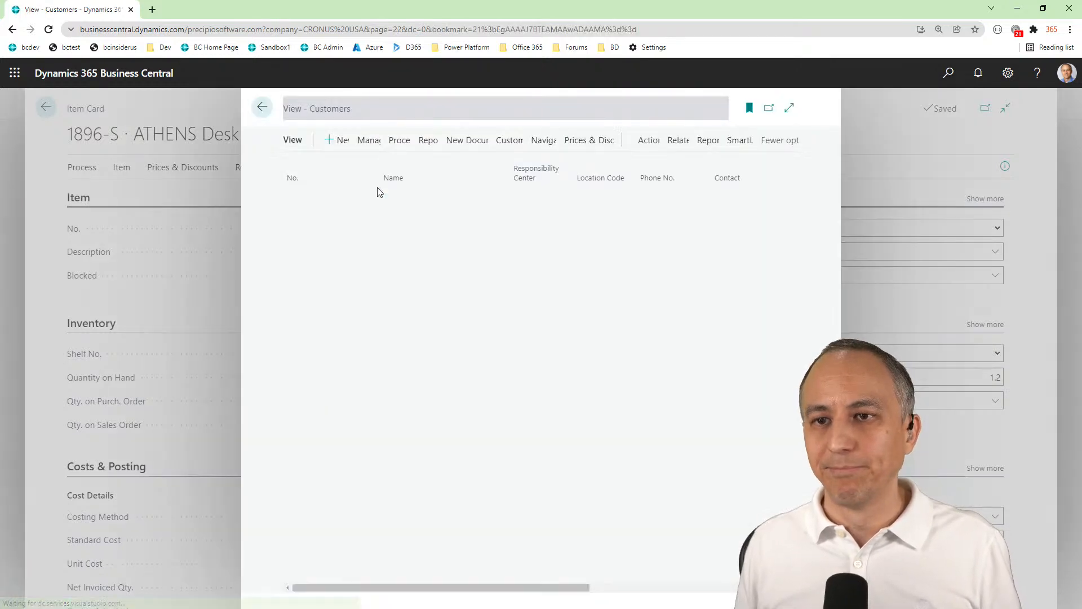
Open customer 50000 Relecloud and review its default dimensions for CUSTOMERGROUP and DEPARTMENT again
{"action": "left_click", "coordinate": [299, 281]}
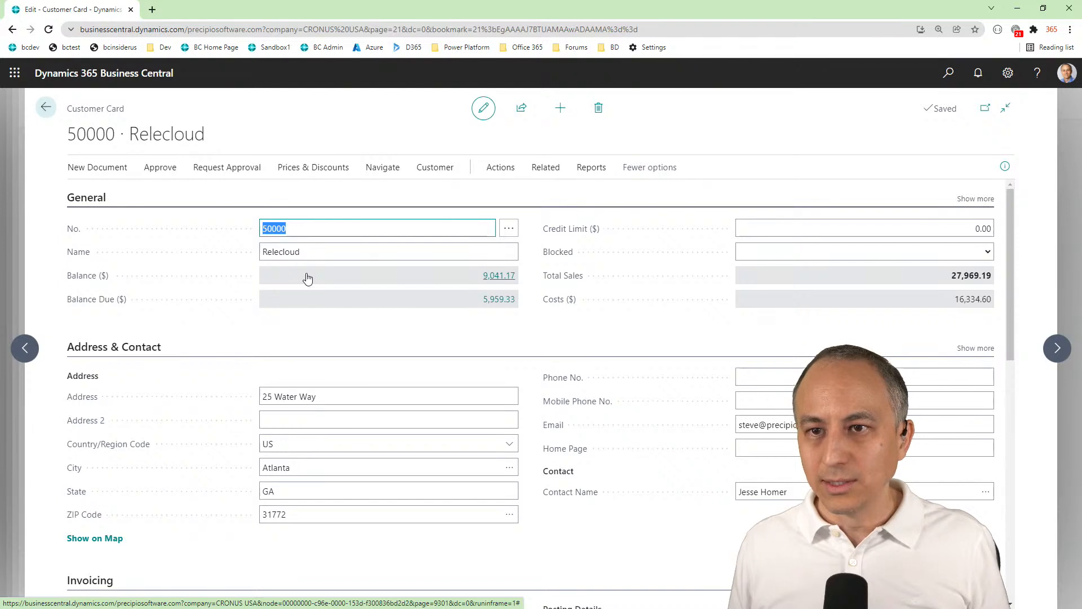
{"action": "key", "text": "alt+d"}
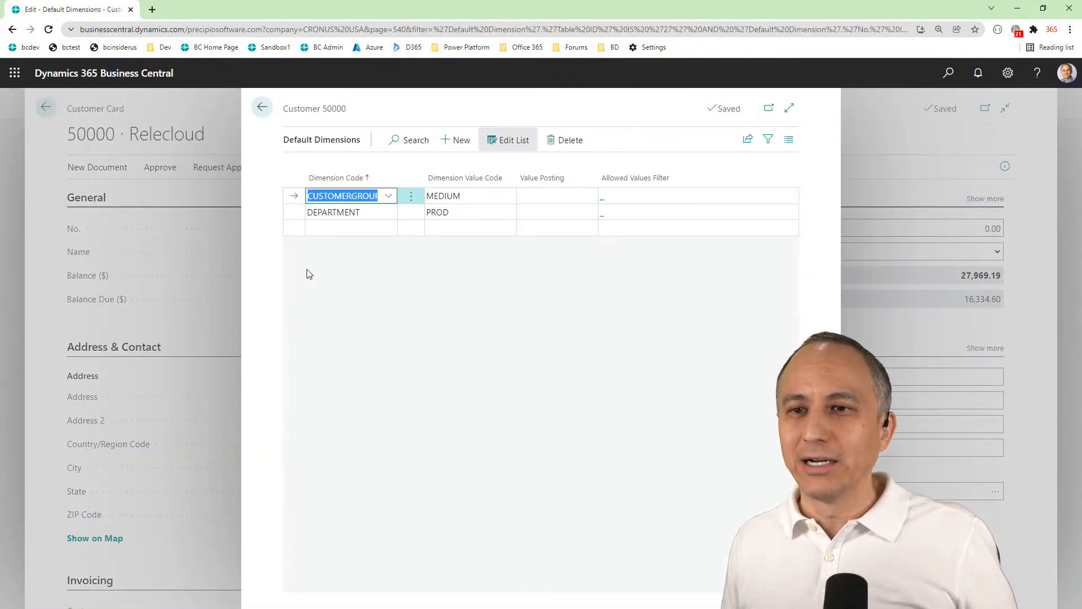
{"action": "left_click", "coordinate": [372, 279]}
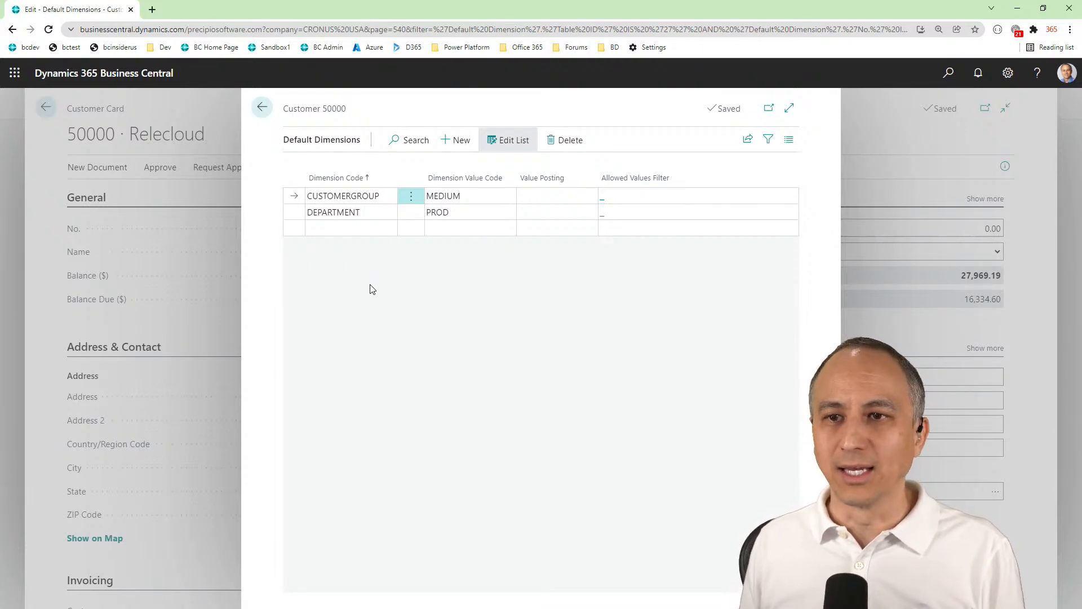
{"action": "left_click", "coordinate": [262, 110]}
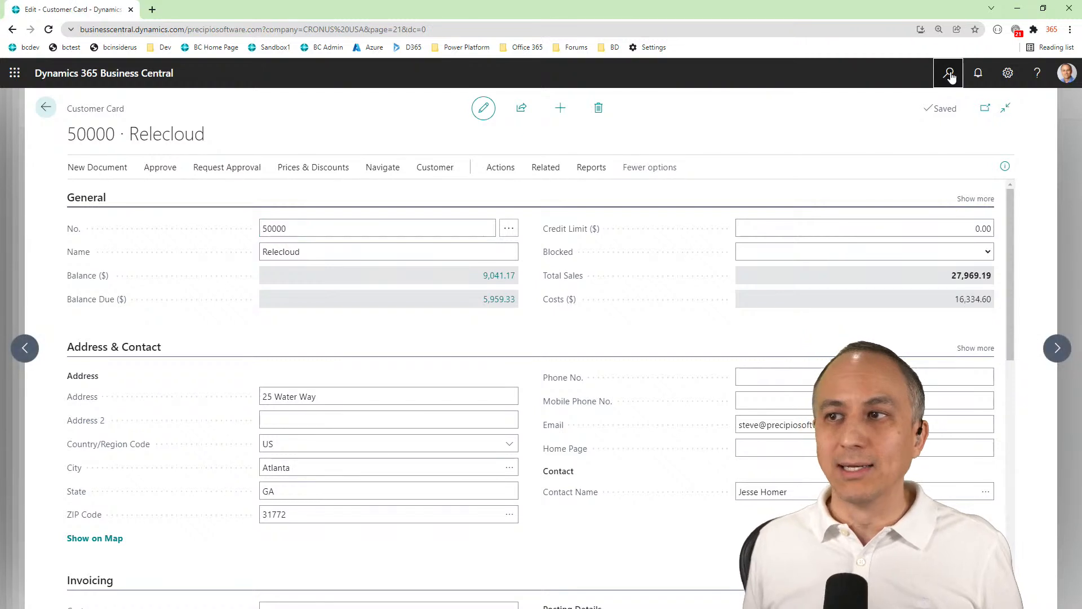
Search for "item", reopen item 1896-S ATHENS Desk, and compare its default dimensions with the customer's
{"action": "left_click", "coordinate": [951, 76]}
{"action": "type", "text": "item"}
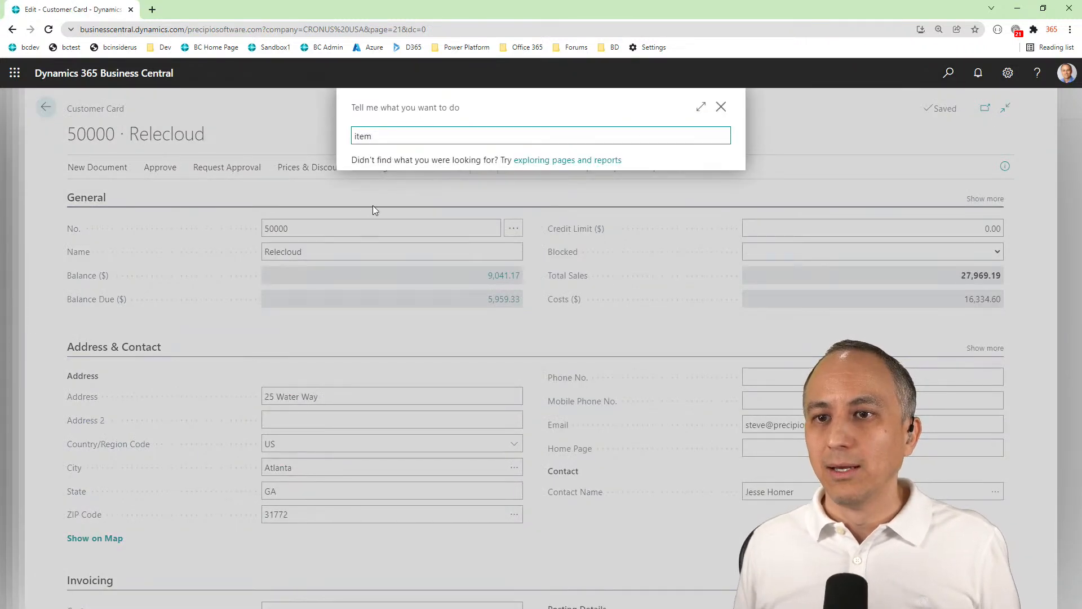
{"action": "left_click", "coordinate": [380, 318]}
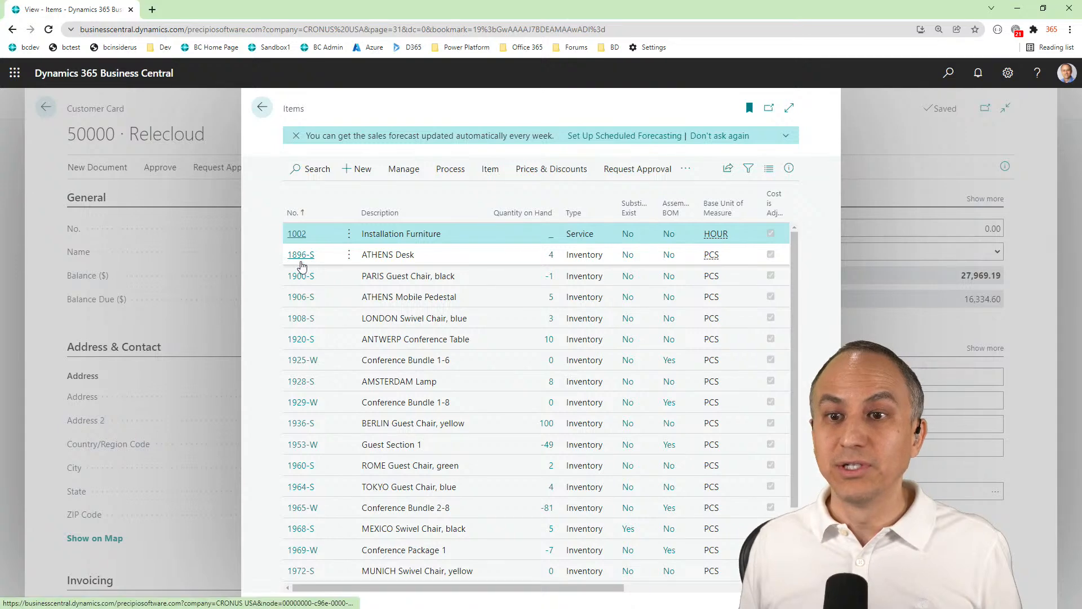
{"action": "left_click", "coordinate": [301, 255]}
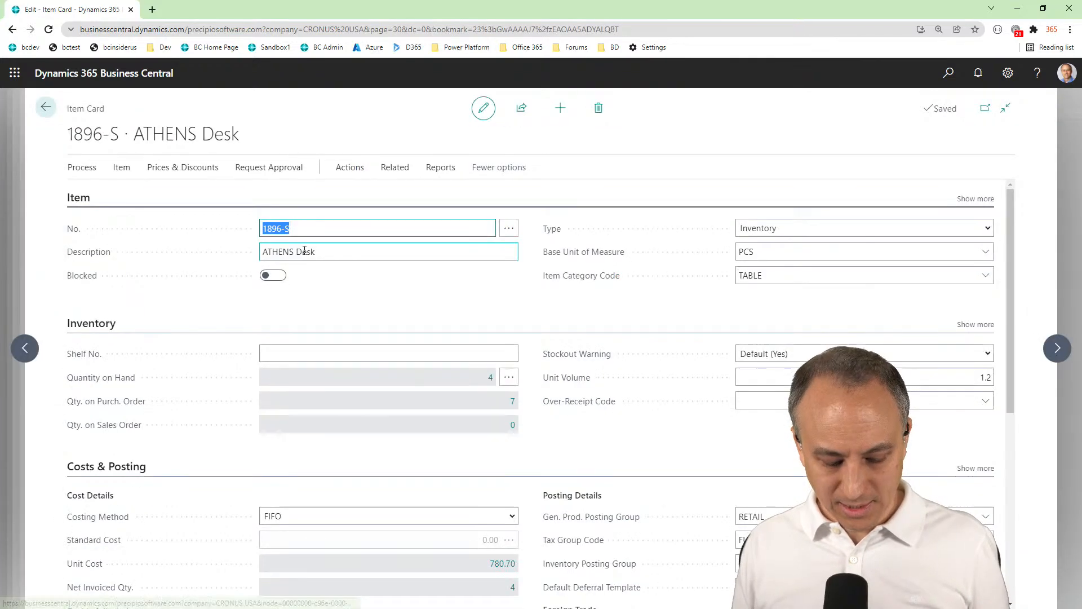
{"action": "key", "text": "alt+shift+d"}
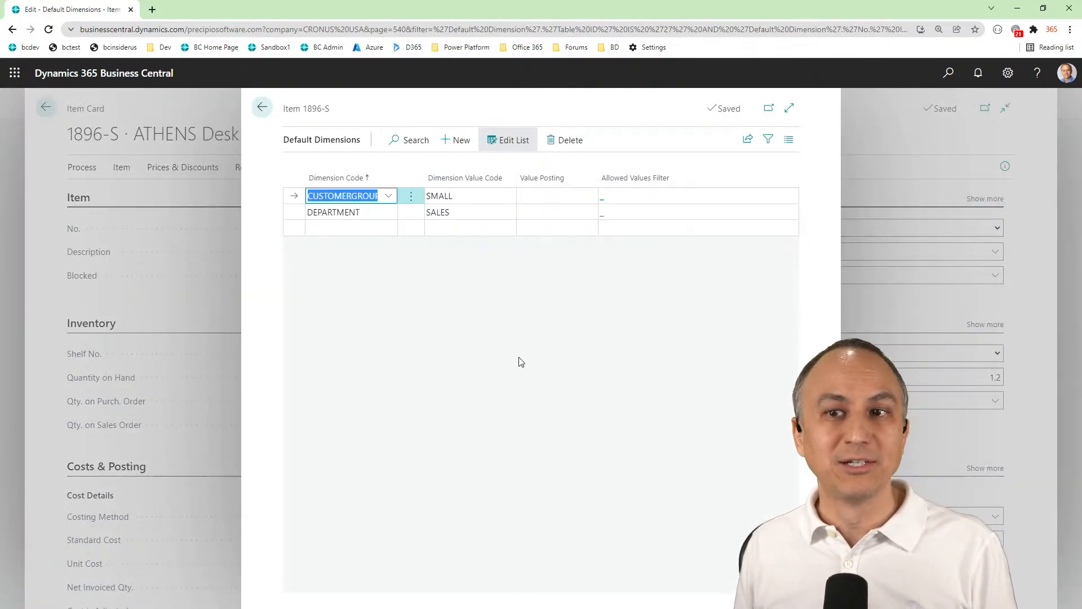
{"action": "left_click", "coordinate": [518, 357]}
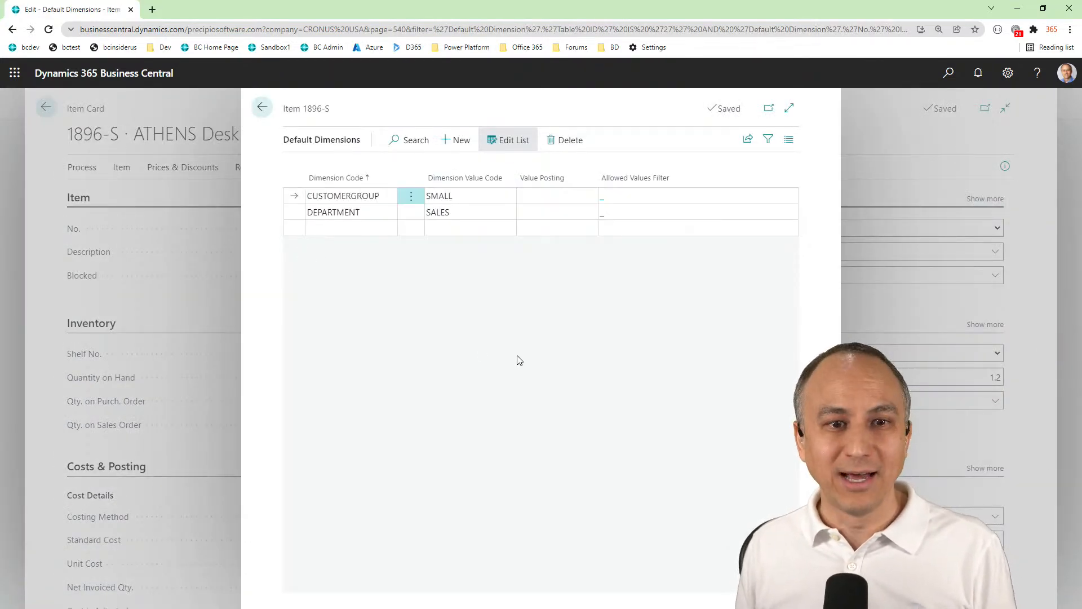
{"action": "left_click", "coordinate": [262, 107]}
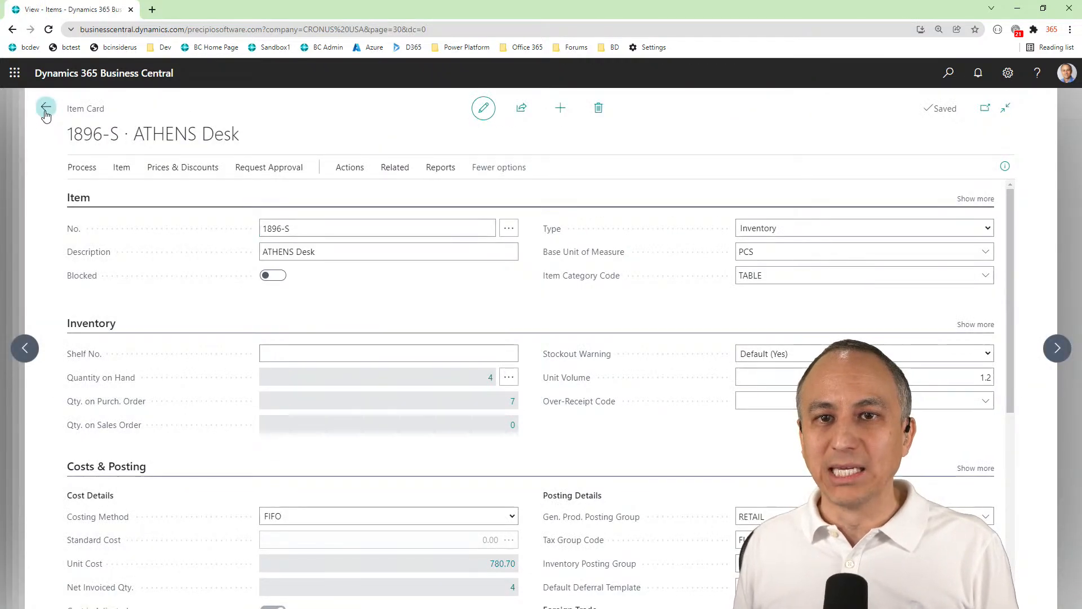
Close the open item and customer cards and lists to return to the new sales invoice
{"action": "left_click", "coordinate": [46, 107]}
{"action": "left_click", "coordinate": [262, 108]}
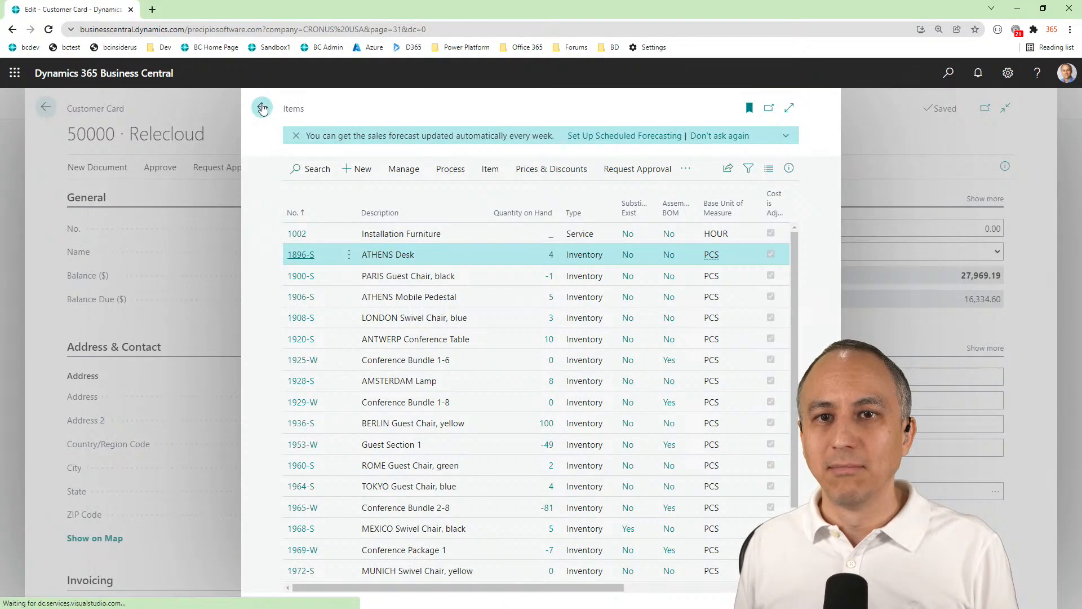
{"action": "left_click", "coordinate": [46, 108]}
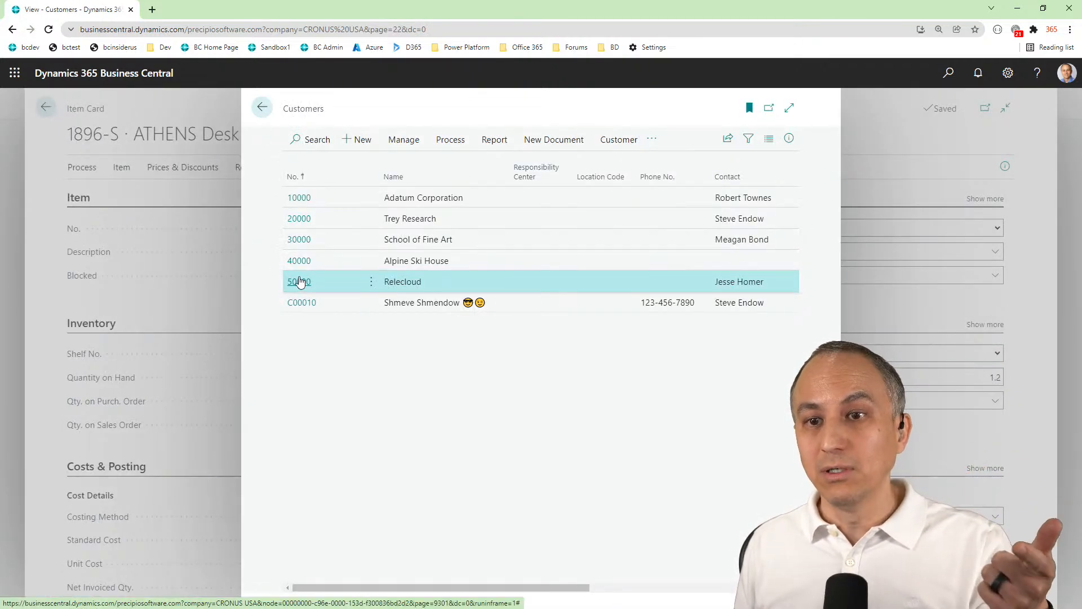
{"action": "left_click", "coordinate": [262, 109]}
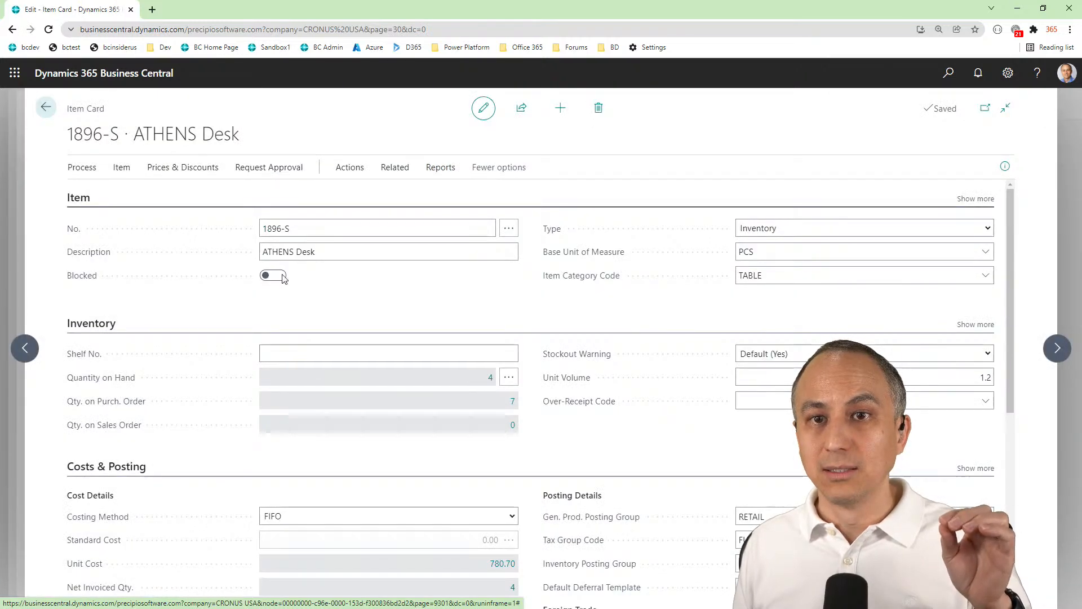
{"action": "left_click", "coordinate": [46, 107]}
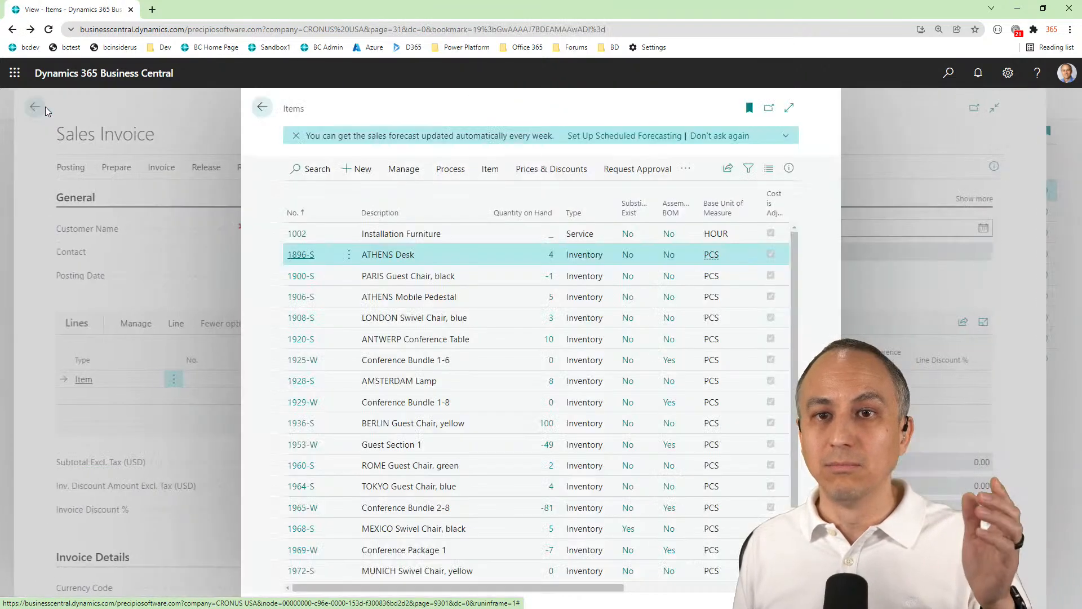
{"action": "left_click", "coordinate": [261, 109]}
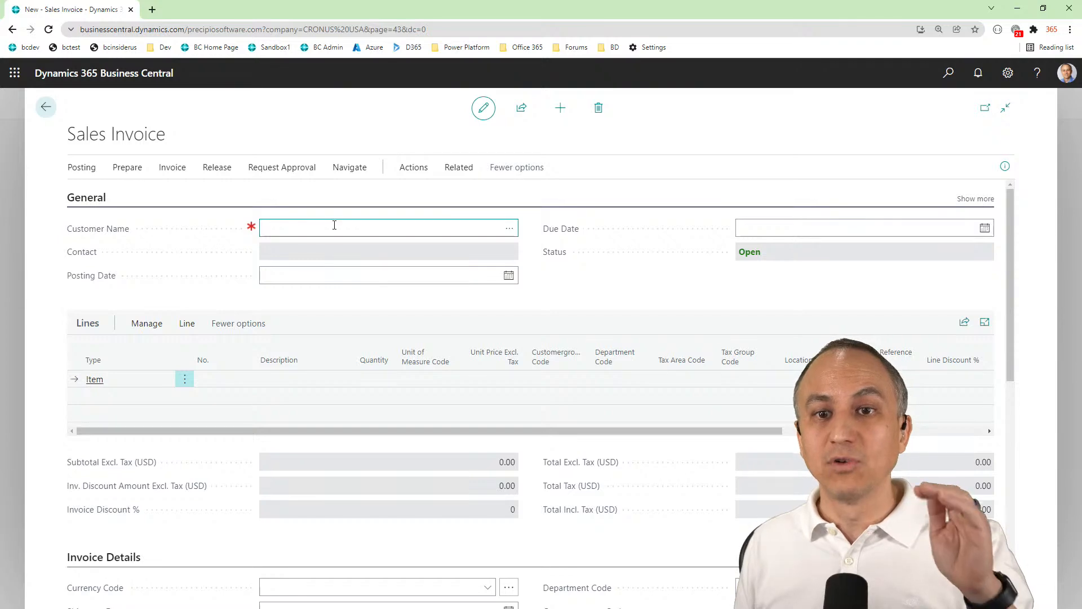
Check the Department Code and Customergroup Code fields in the invoice details, and choose Relecloud as the invoice's customer
{"action": "scroll", "coordinate": [586, 449], "scroll_direction": "down", "scroll_amount": 4}
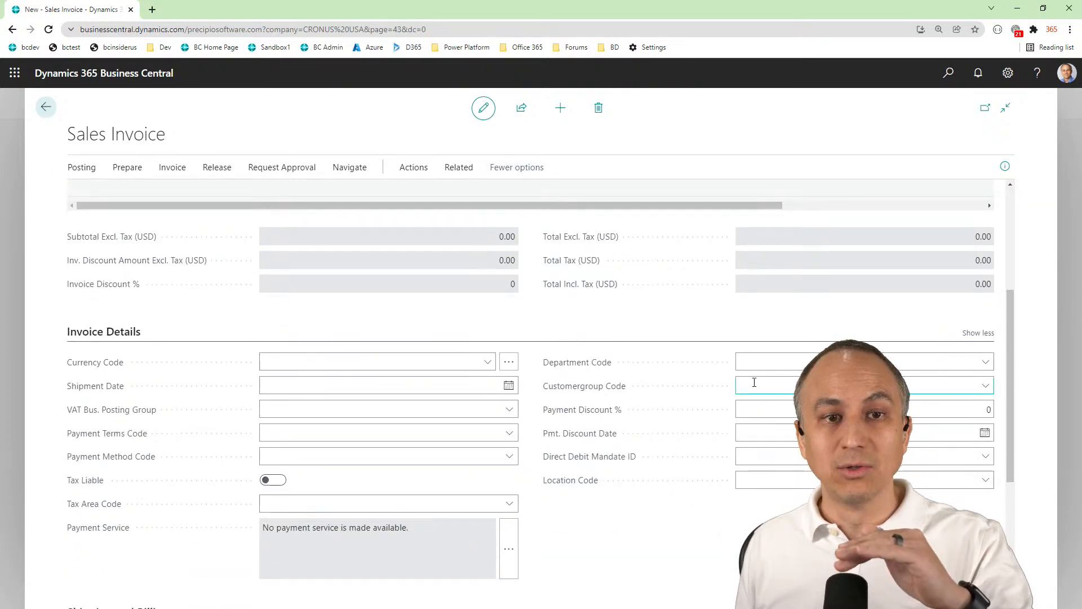
{"action": "scroll", "coordinate": [428, 246], "scroll_direction": "up", "scroll_amount": 4}
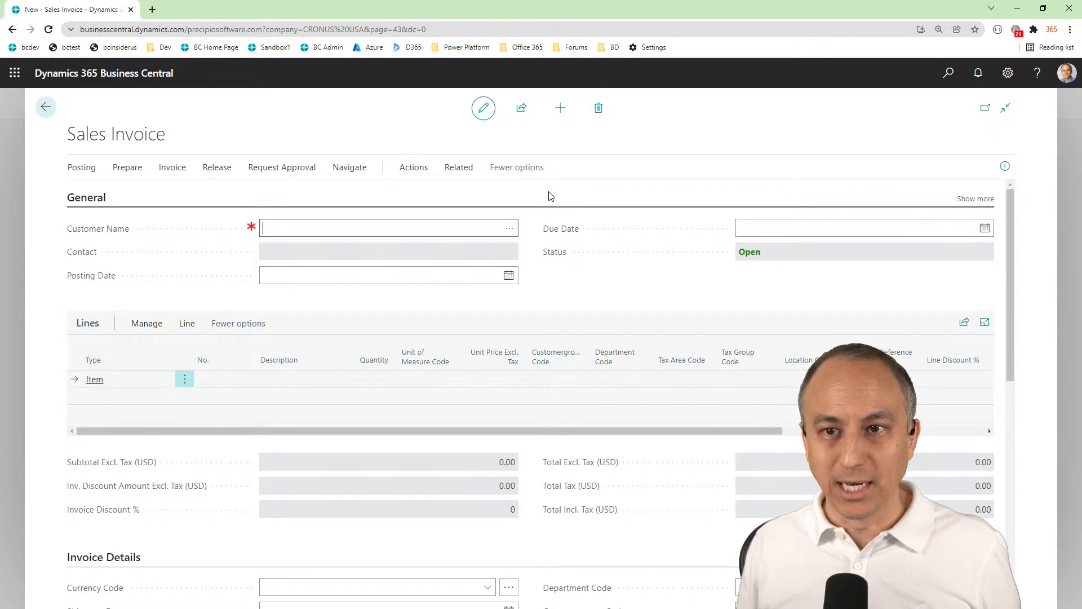
{"action": "left_click", "coordinate": [509, 227]}
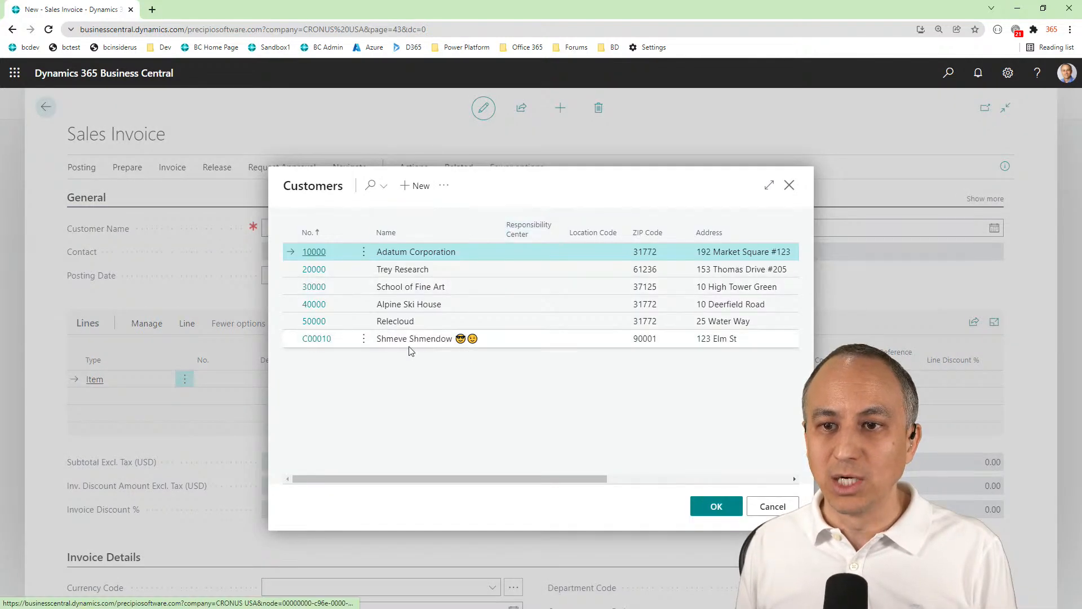
{"action": "left_click", "coordinate": [314, 321]}
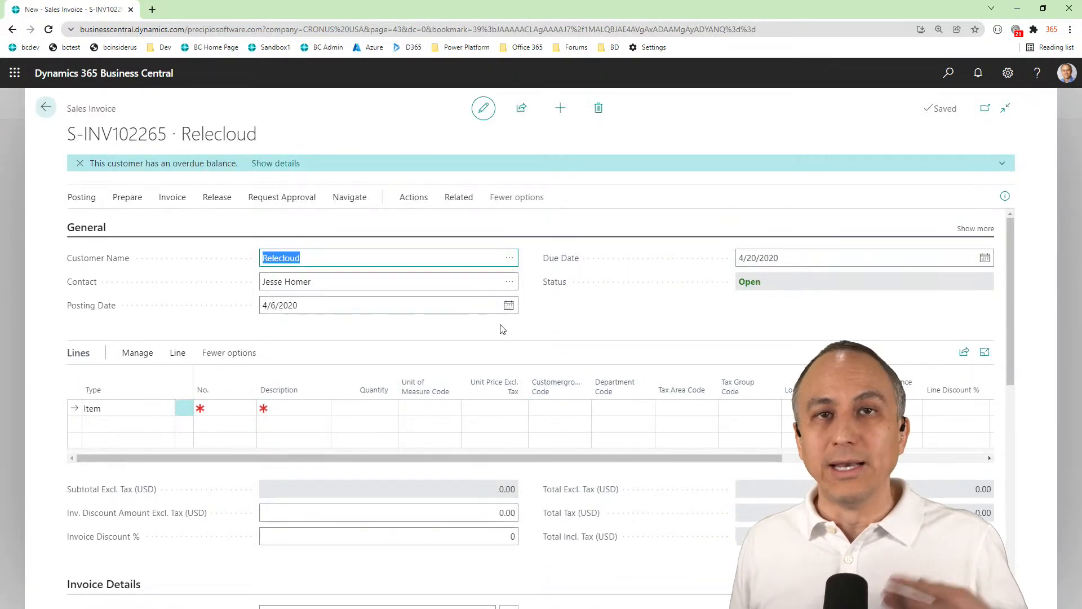
Check the dimension codes in the invoice details, and choose item 1896-S ATHENS Desk on the first invoice line
{"action": "scroll", "coordinate": [502, 330], "scroll_direction": "down", "scroll_amount": 4}
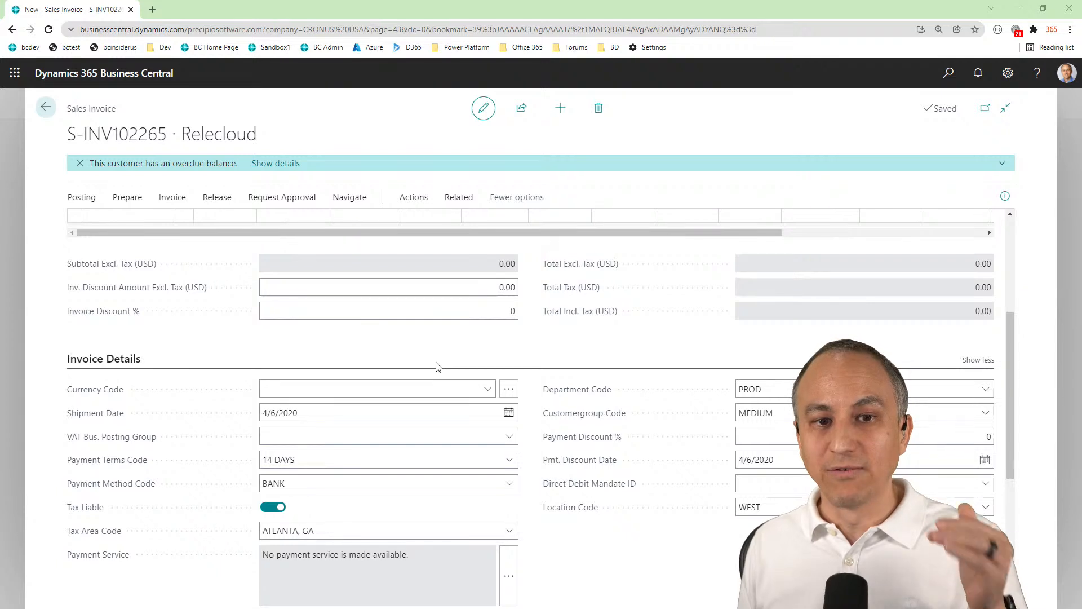
{"action": "scroll", "coordinate": [435, 367], "scroll_direction": "up", "scroll_amount": 4}
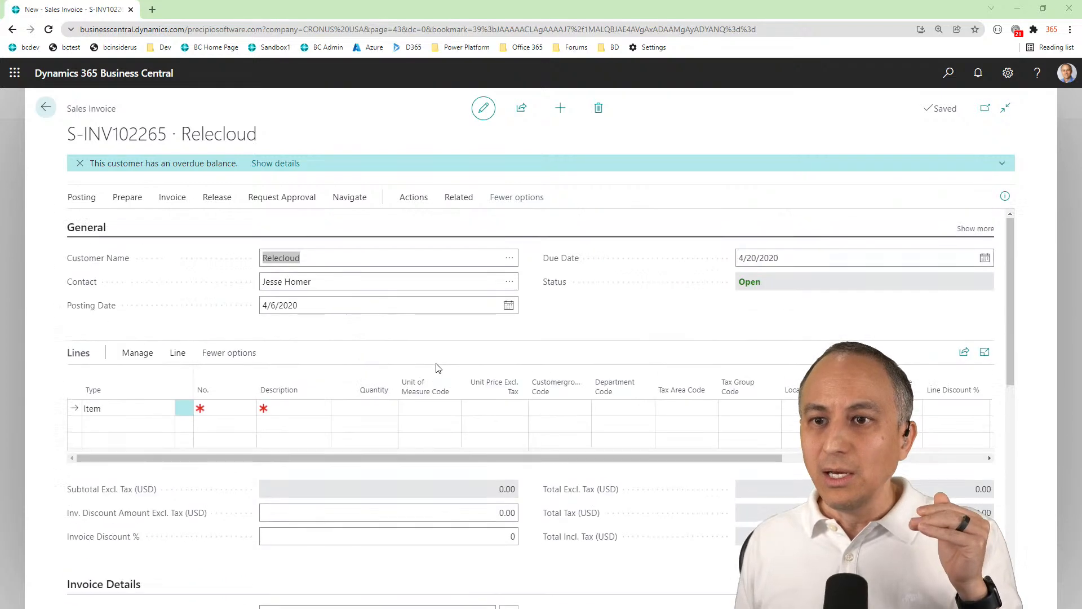
{"action": "left_click", "coordinate": [221, 407]}
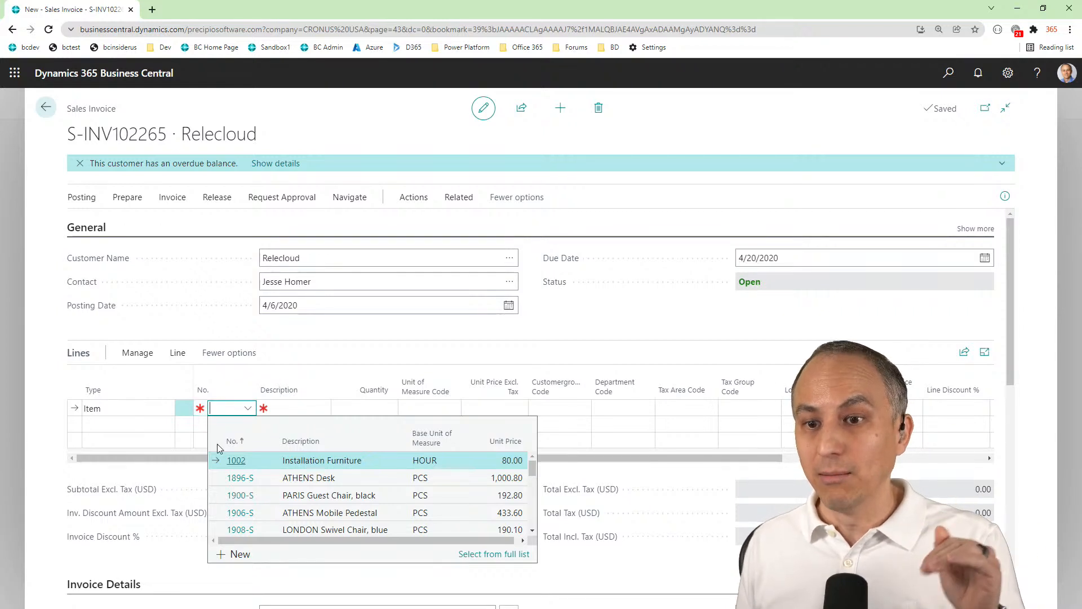
{"action": "left_click", "coordinate": [239, 479]}
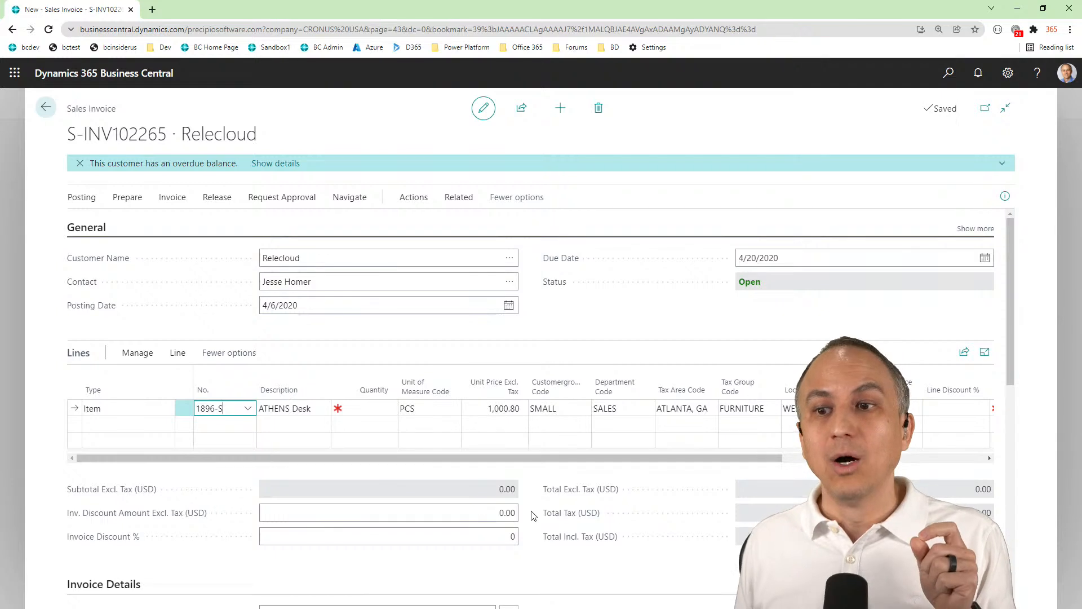
Compare the Customergroup Code and Department Code on the ATHENS Desk line with the same fields in the invoice details
{"action": "left_click", "coordinate": [573, 407]}
{"action": "left_click", "coordinate": [632, 406]}
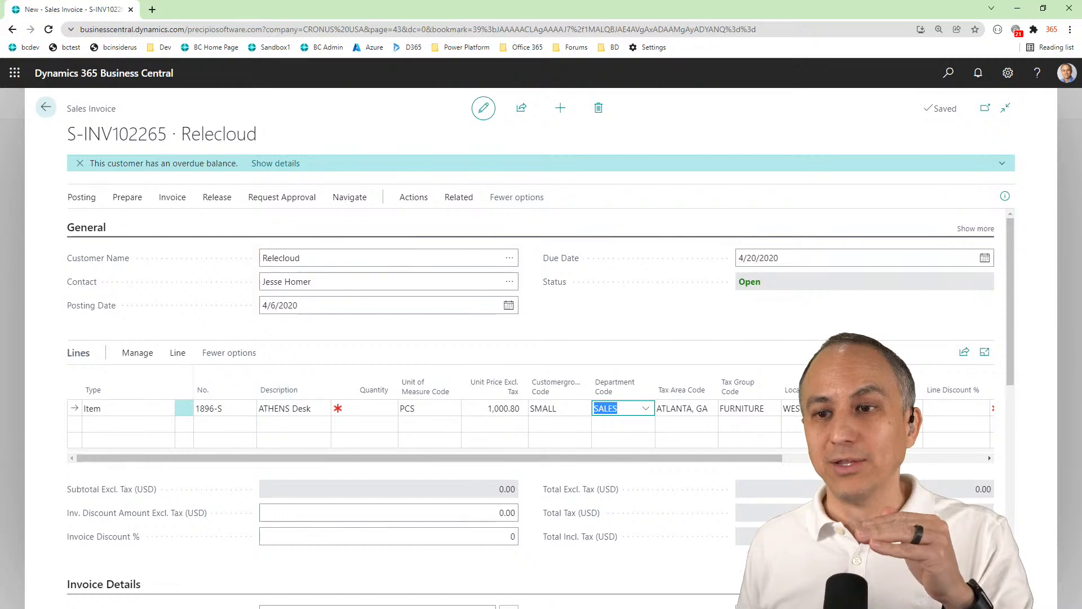
{"action": "scroll", "coordinate": [383, 565], "scroll_direction": "down", "scroll_amount": 2}
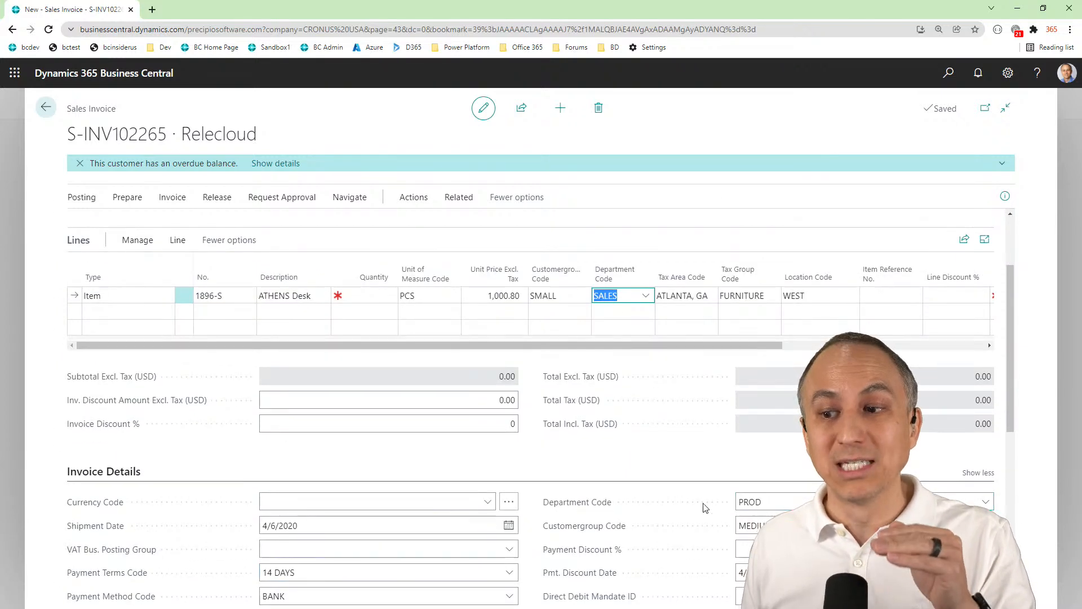
{"action": "scroll", "coordinate": [442, 483], "scroll_direction": "up", "scroll_amount": 2}
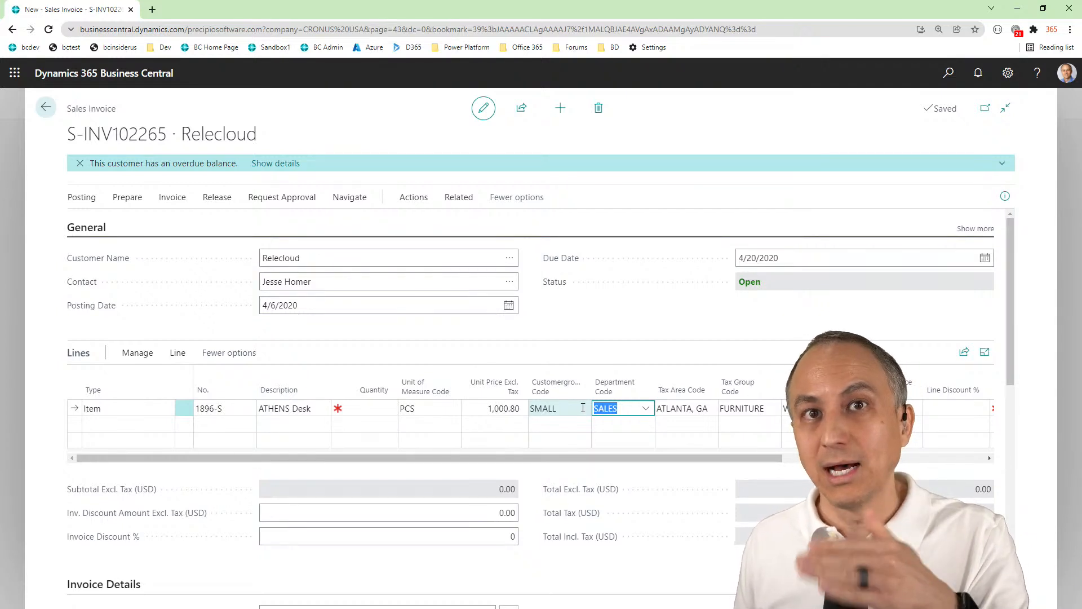
{"action": "scroll", "coordinate": [593, 424], "scroll_direction": "down", "scroll_amount": 4}
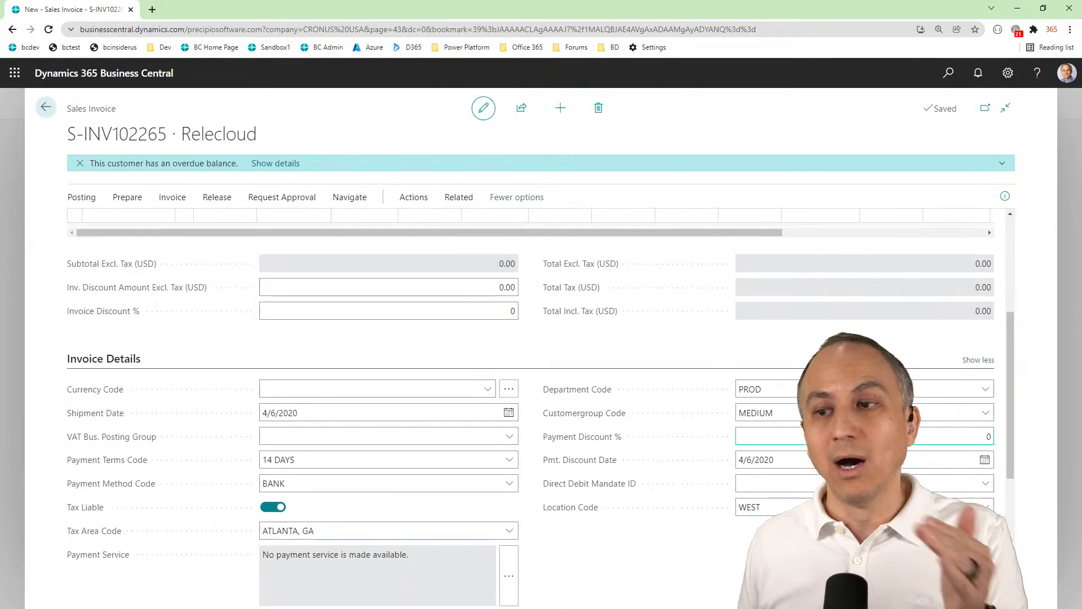
{"action": "left_click", "coordinate": [846, 389]}
{"action": "key", "text": "Tab"}
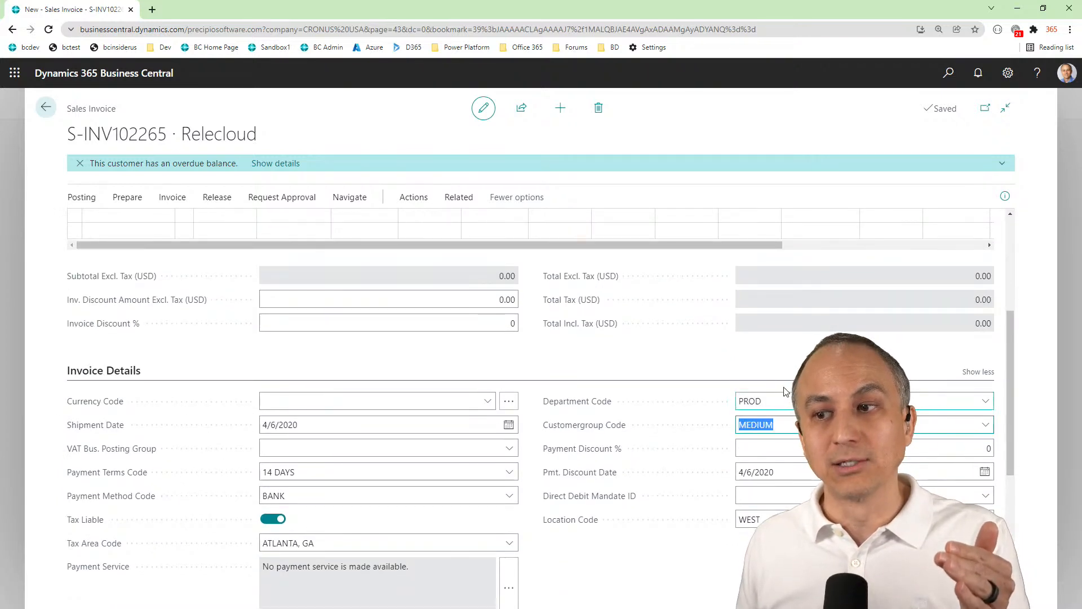
{"action": "left_click", "coordinate": [783, 363]}
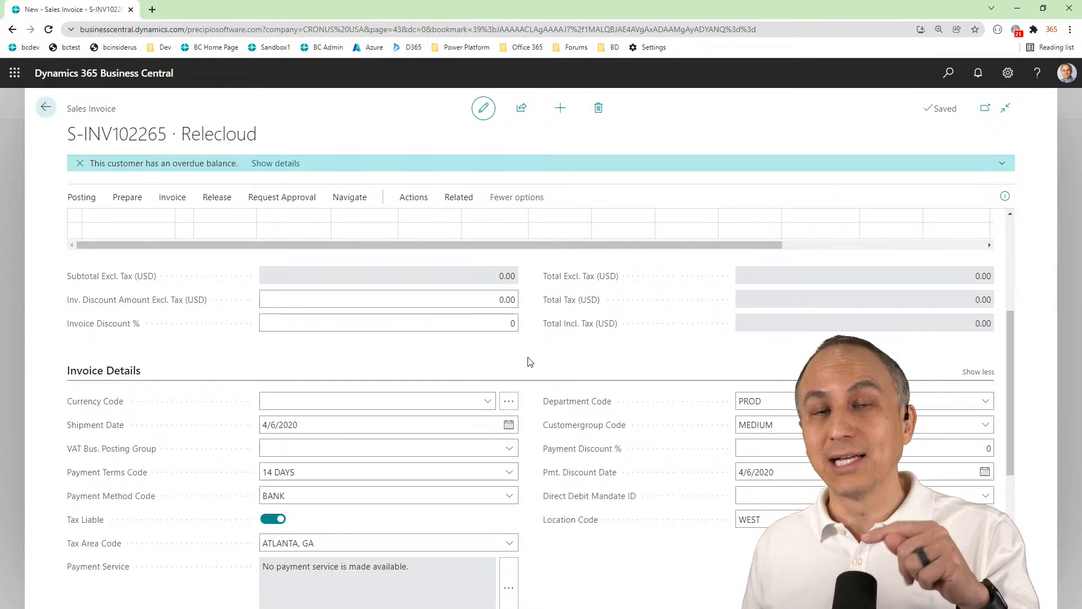
Review the invoice's Customer Name, recheck the header's Department Code and Customergroup Code, and return to the item line's dimension codes
{"action": "scroll", "coordinate": [527, 358], "scroll_direction": "up", "scroll_amount": 4}
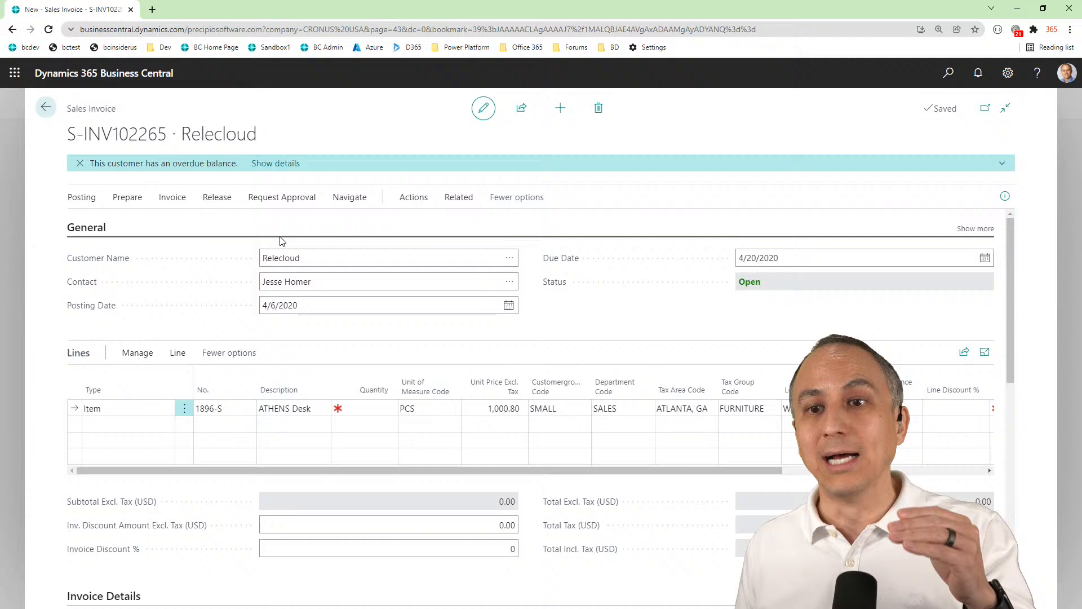
{"action": "left_click", "coordinate": [327, 258]}
{"action": "scroll", "coordinate": [327, 258], "scroll_direction": "down", "scroll_amount": 4}
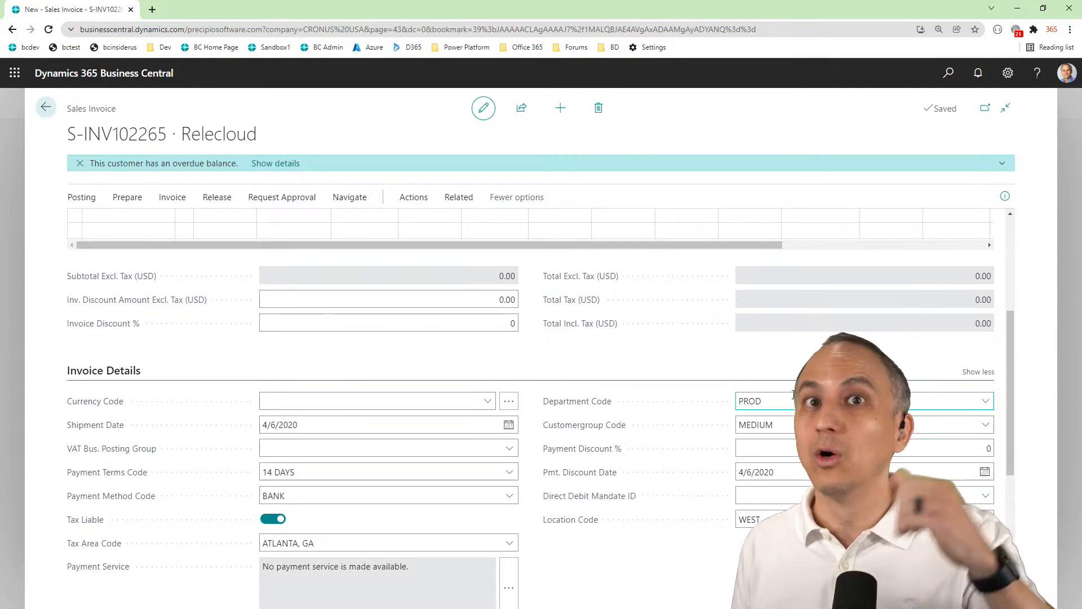
{"action": "left_click", "coordinate": [792, 402]}
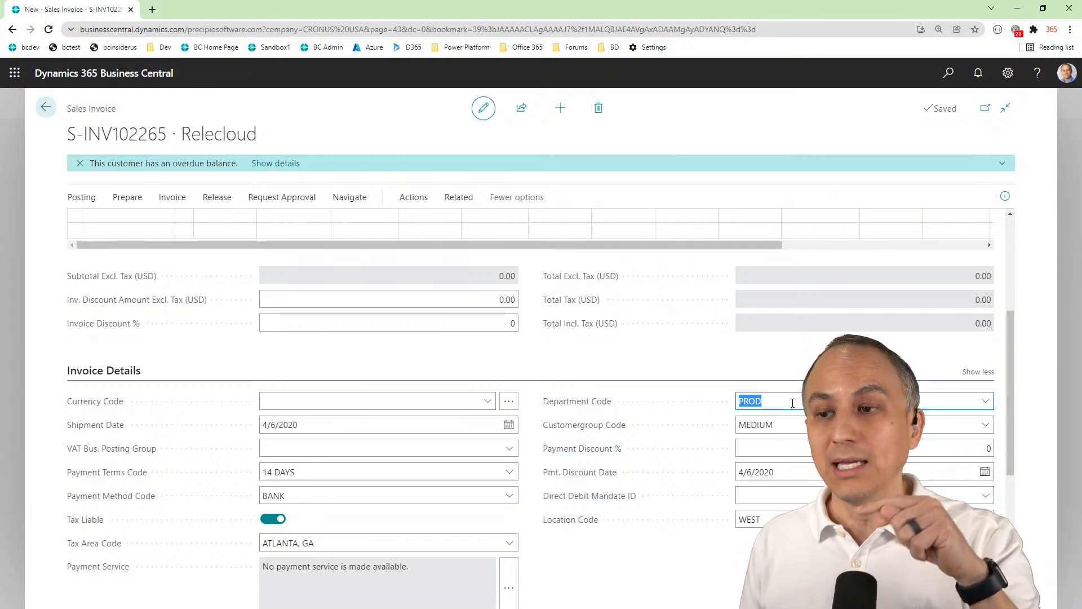
{"action": "left_click", "coordinate": [799, 424]}
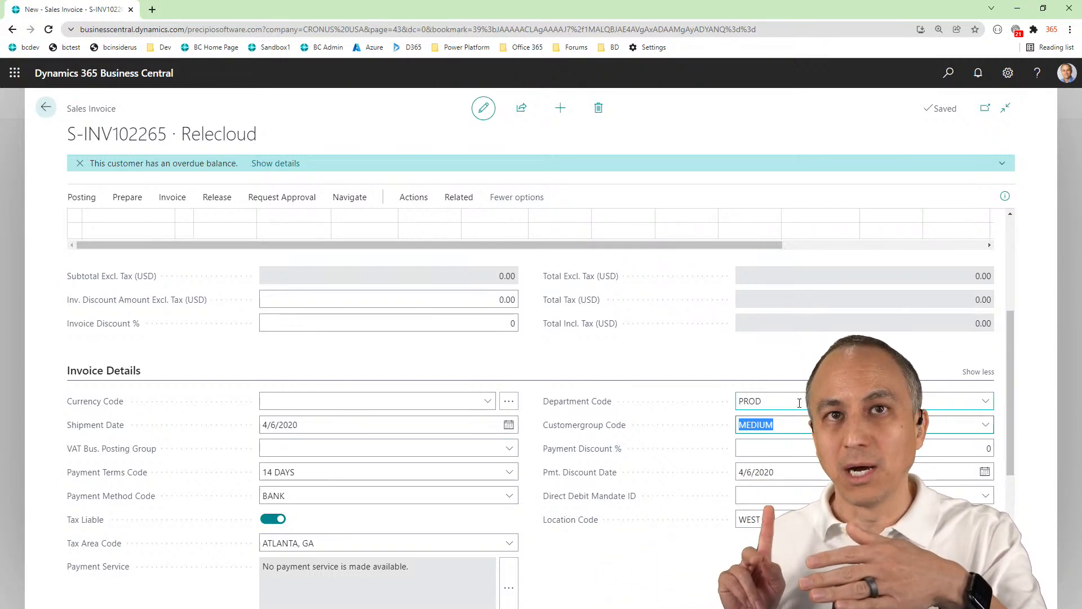
{"action": "scroll", "coordinate": [853, 335], "scroll_direction": "down", "scroll_amount": 2}
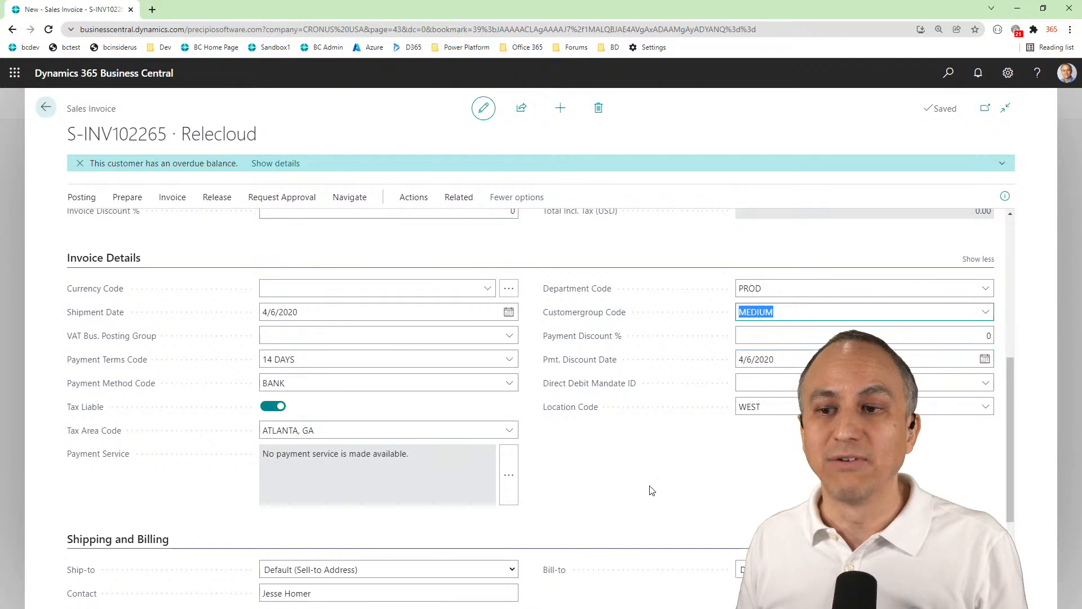
{"action": "scroll", "coordinate": [652, 490], "scroll_direction": "up", "scroll_amount": 2}
{"action": "left_click", "coordinate": [636, 368]}
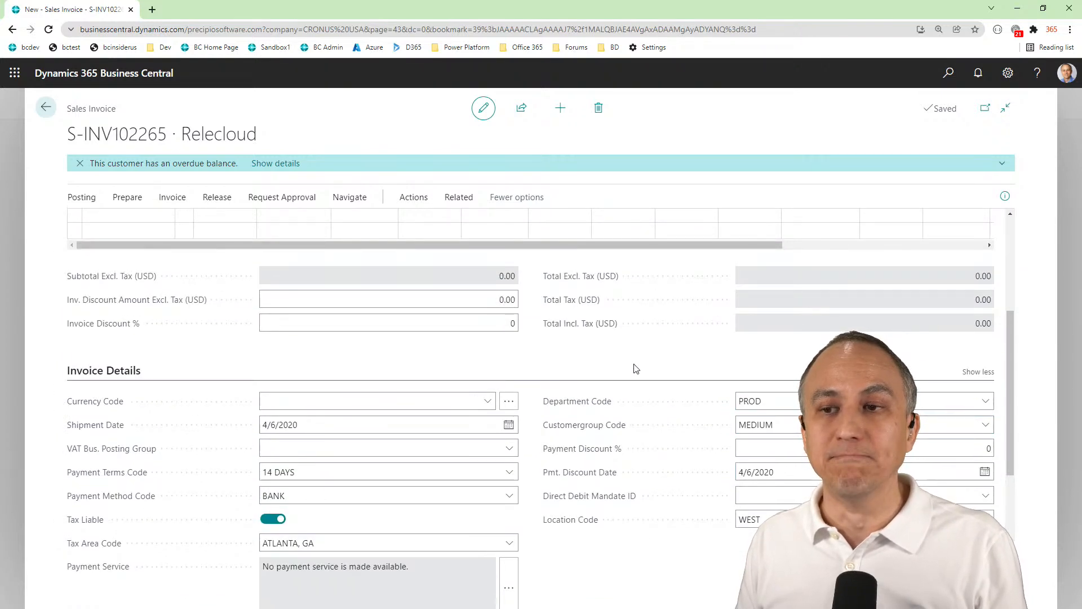
{"action": "scroll", "coordinate": [637, 369], "scroll_direction": "up", "scroll_amount": 2}
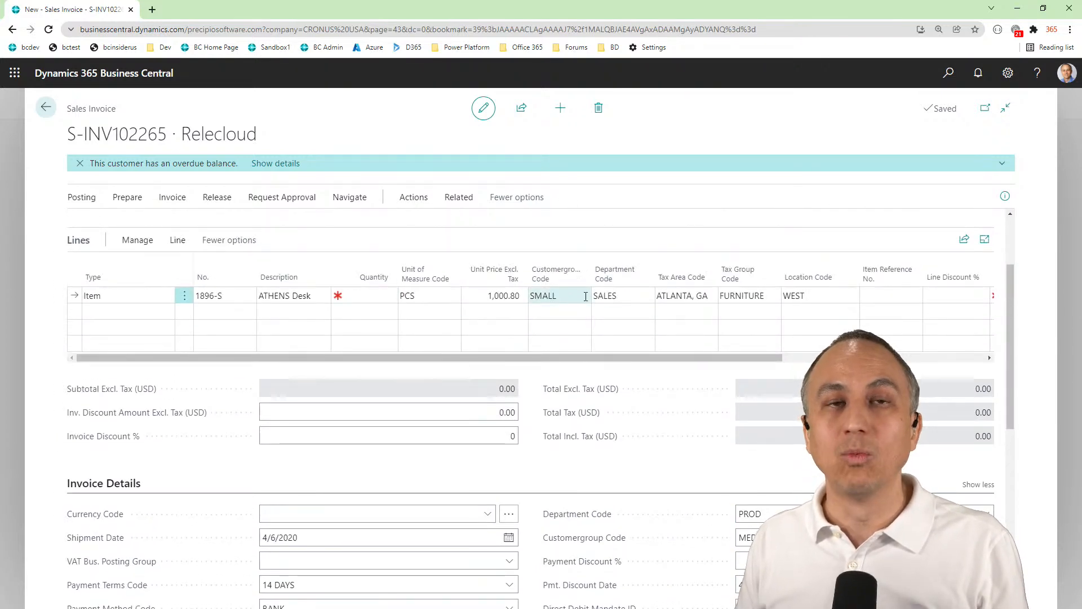